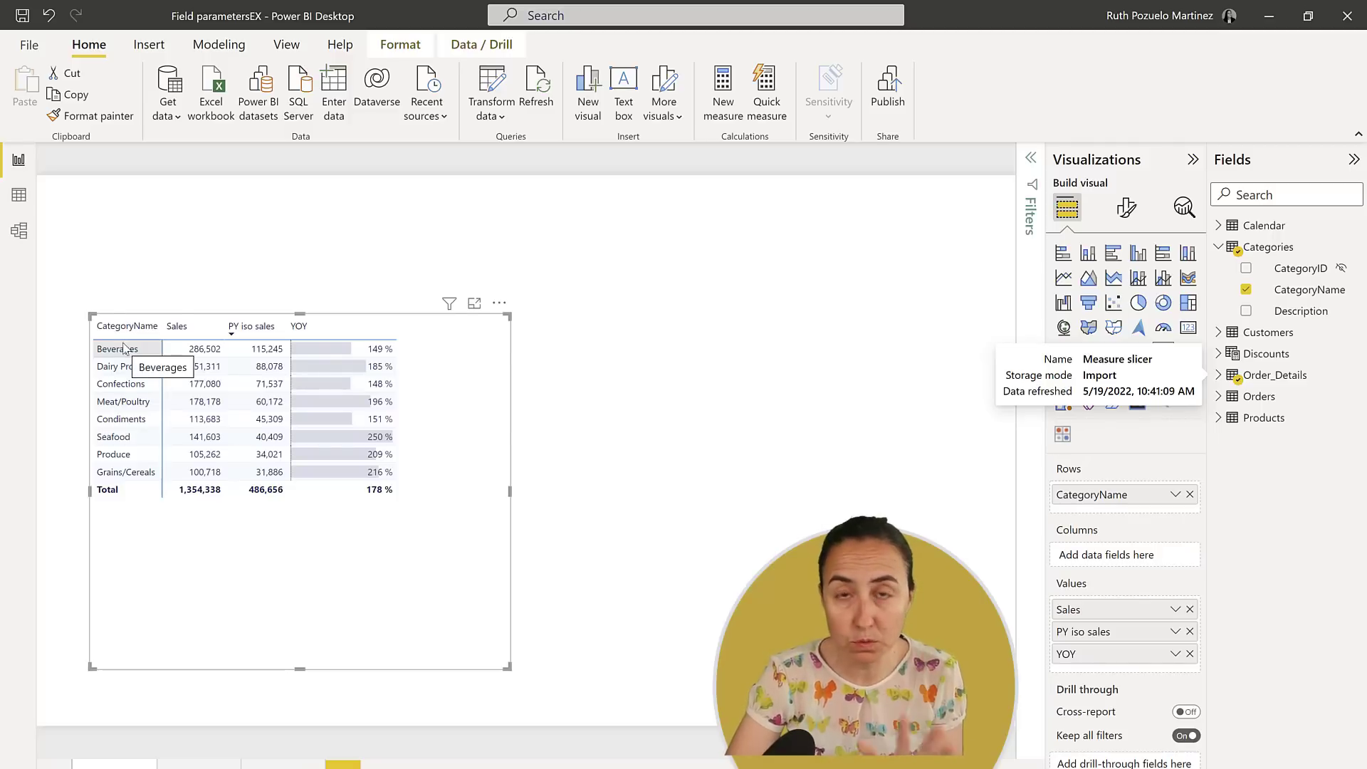
# Step: Create a field parameter from CategoryName in Categories and ProductName in Products, with its slicer added to this page
pyautogui.click(218, 45)
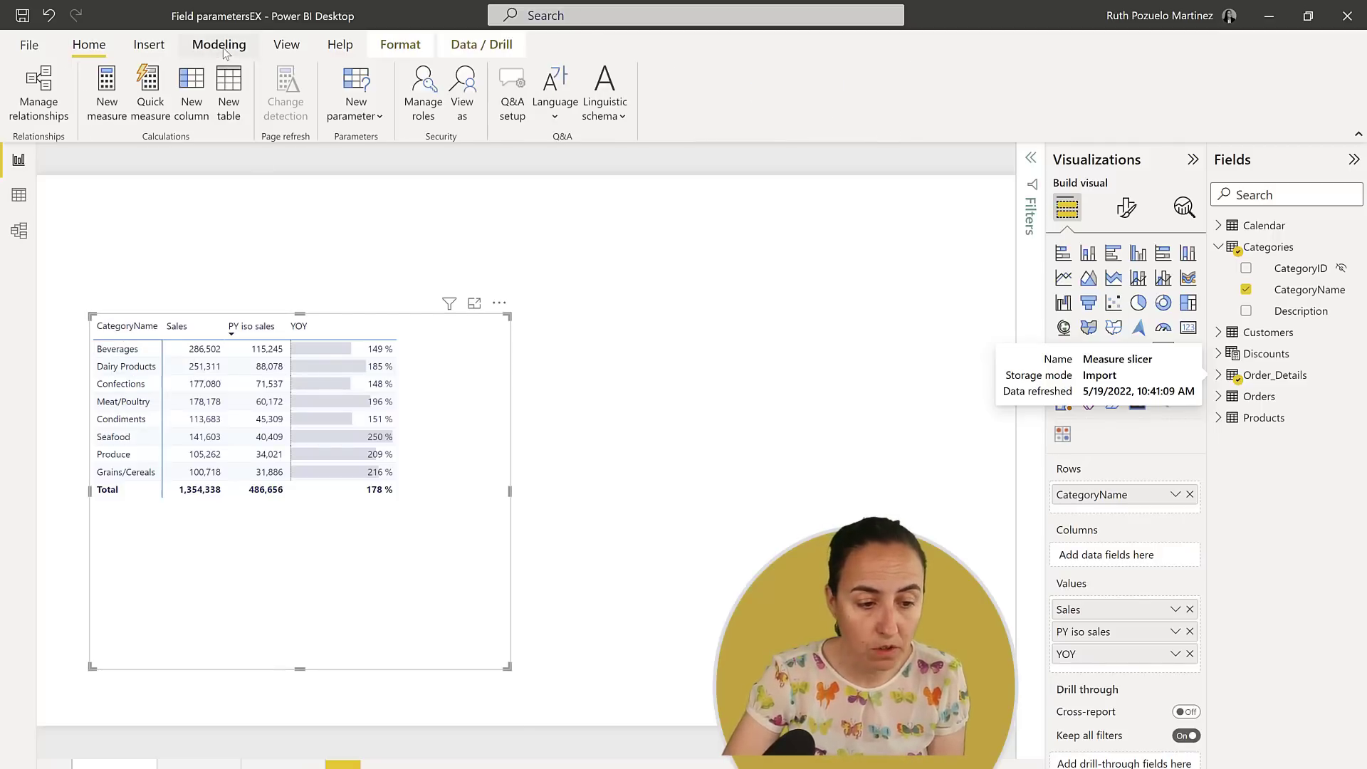
pyautogui.click(366, 121)
pyautogui.click(370, 171)
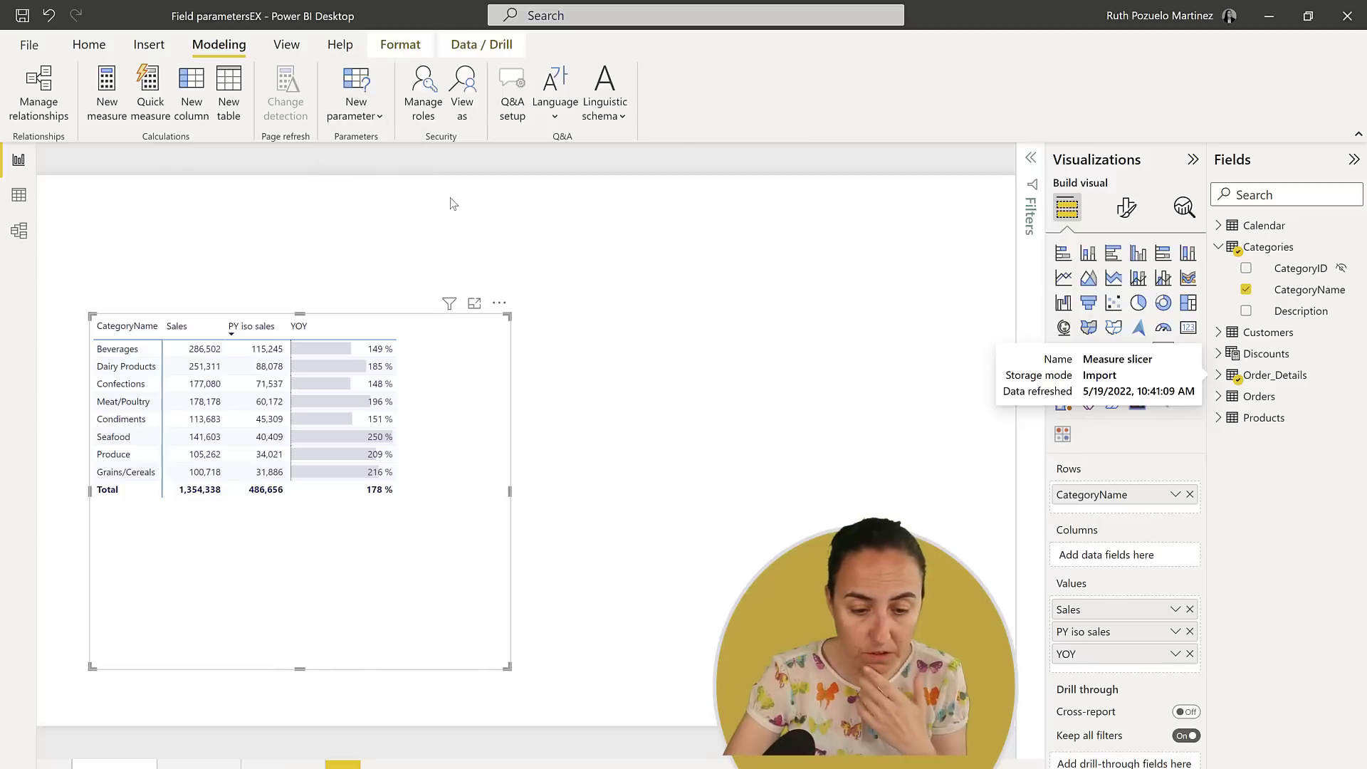
pyautogui.click(753, 416)
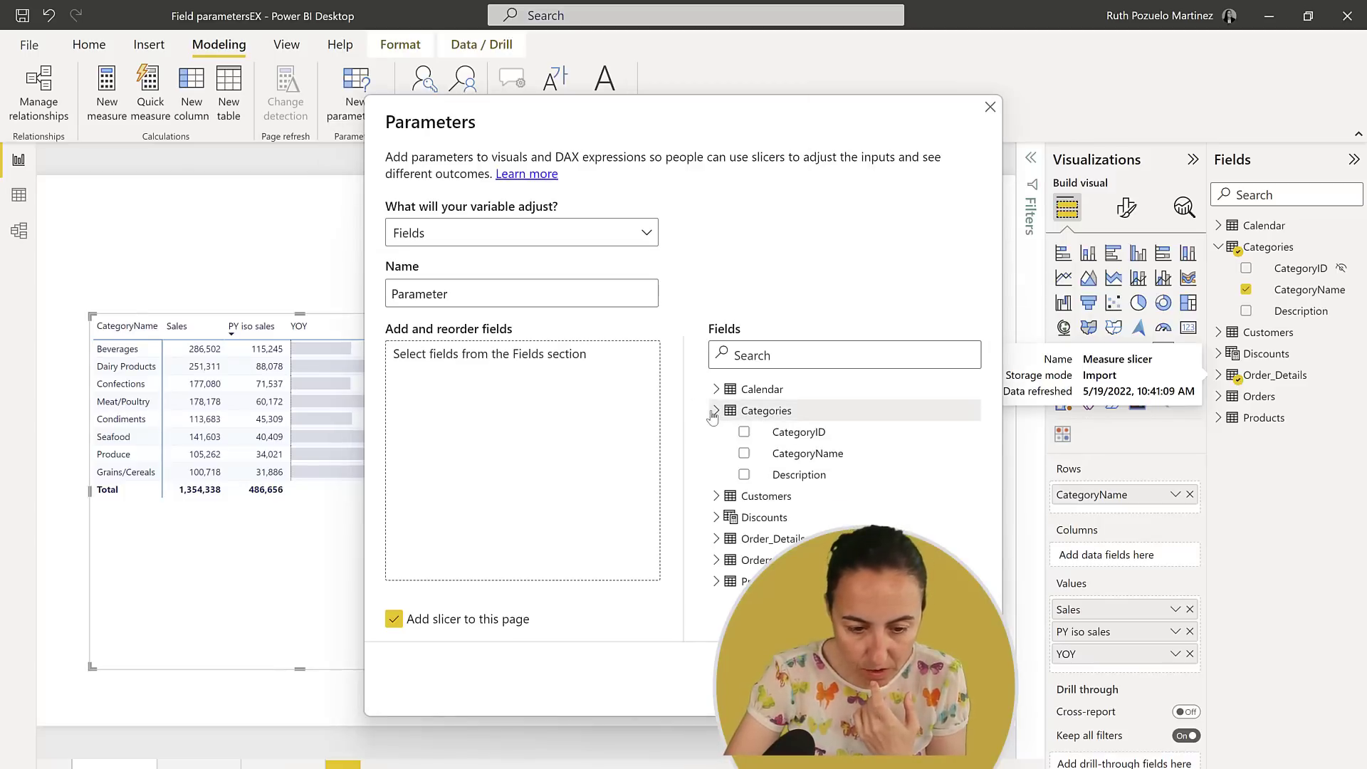
pyautogui.click(743, 453)
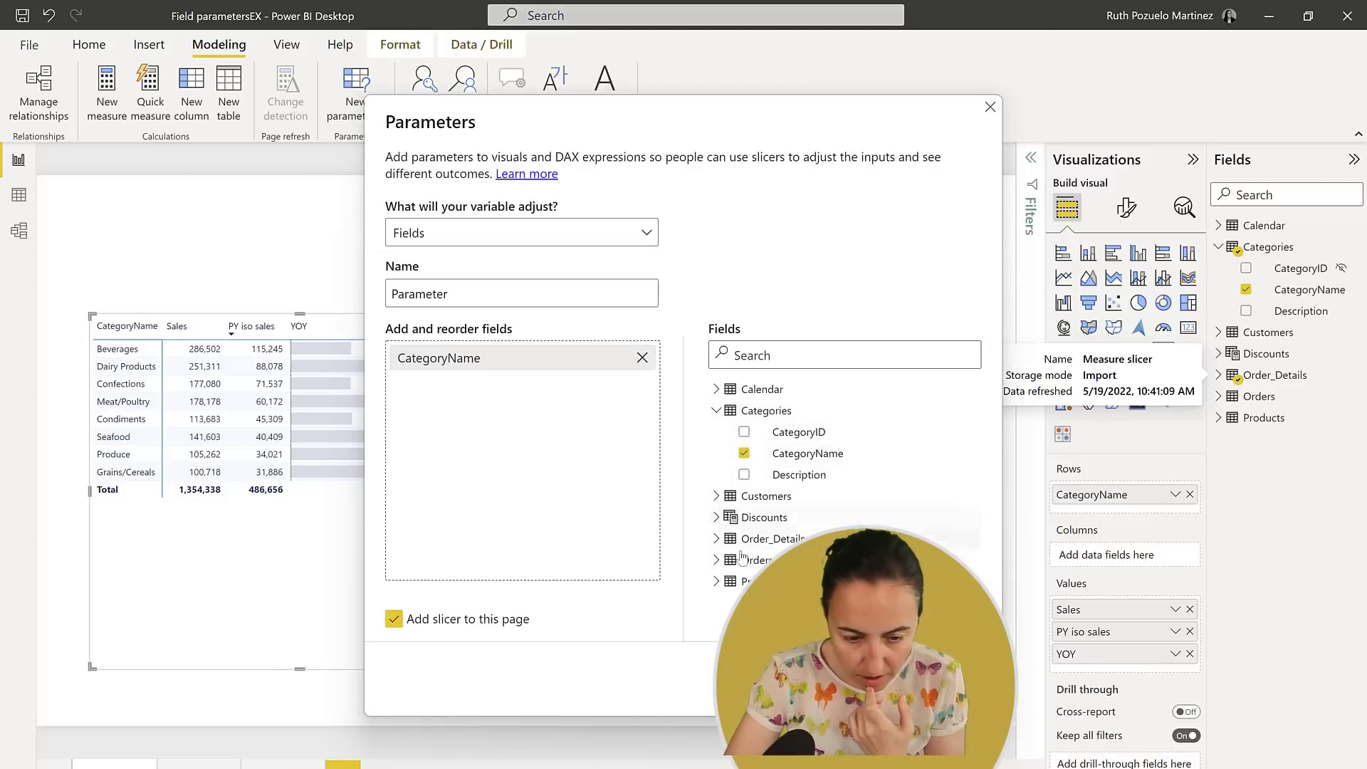
pyautogui.click(717, 582)
pyautogui.scroll(-2, 741, 556)
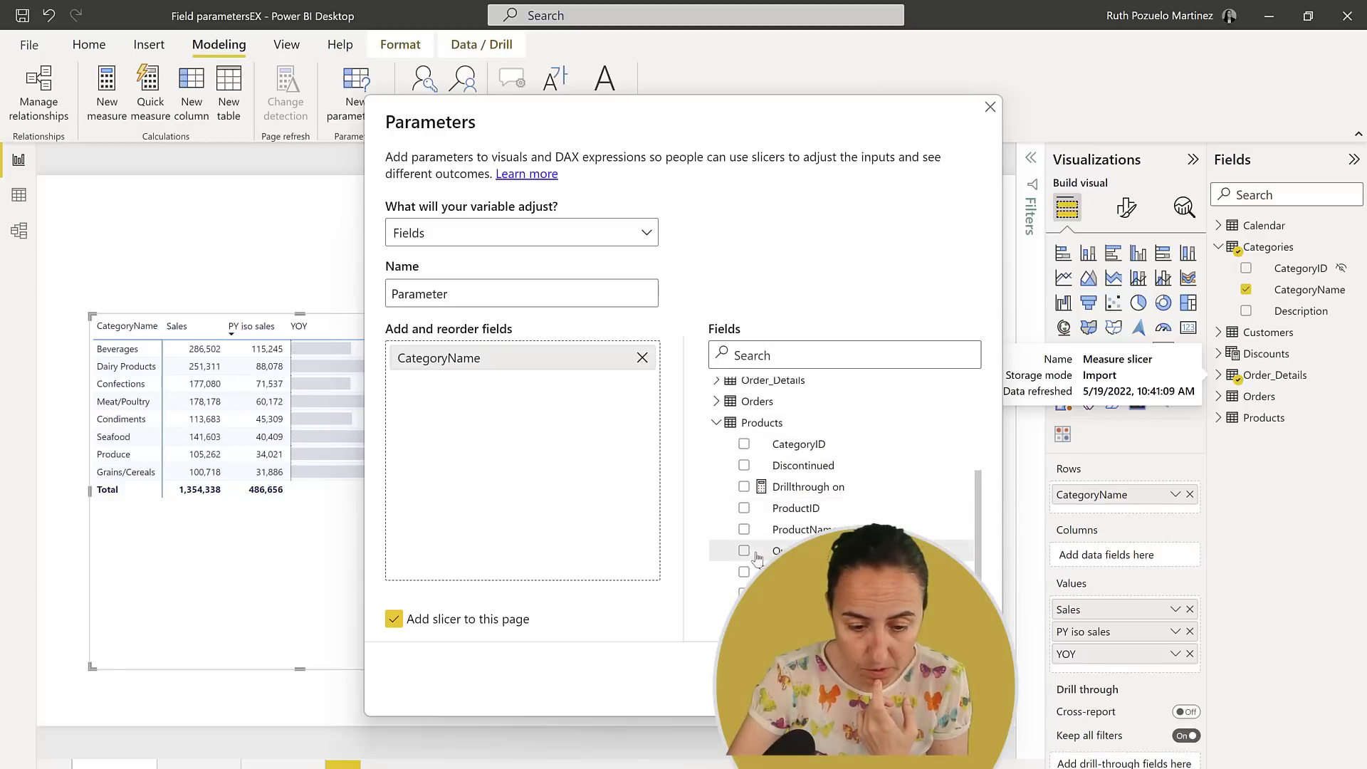
pyautogui.click(744, 530)
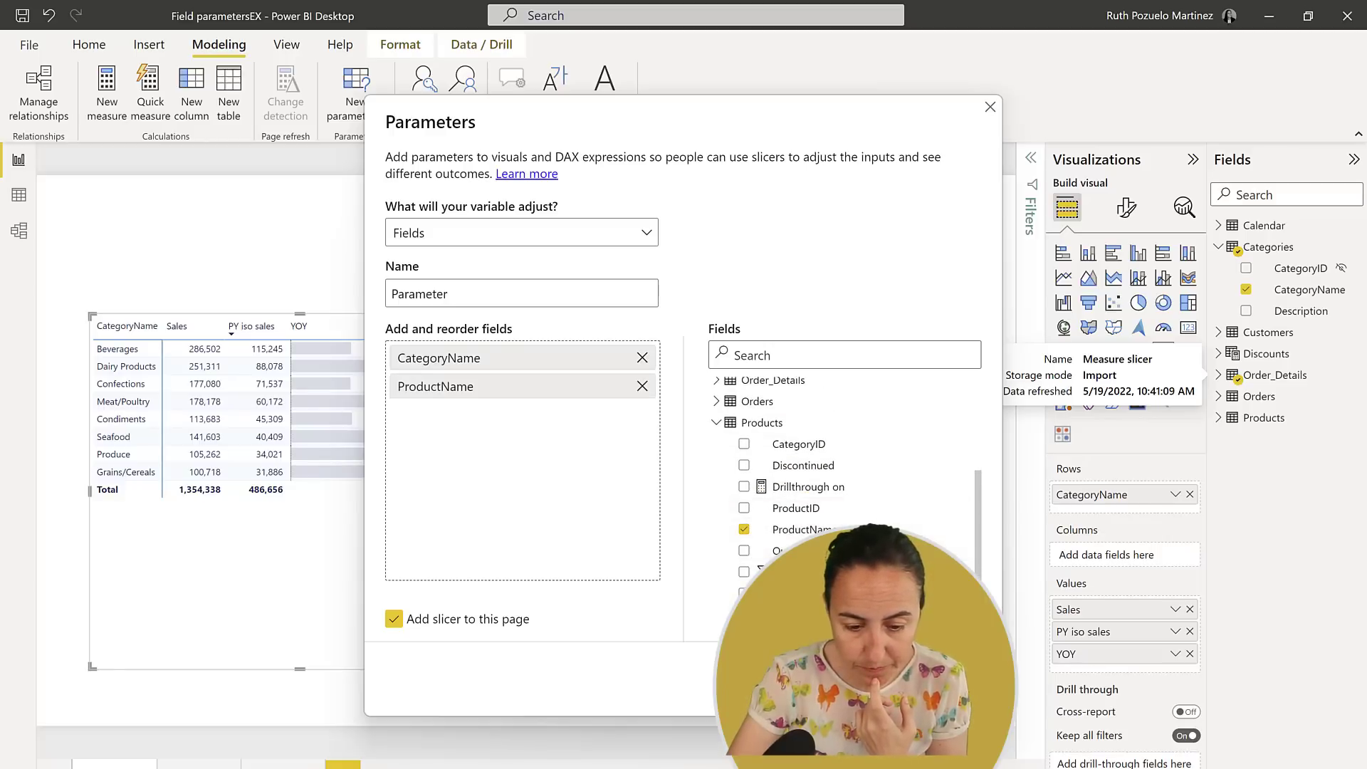
pyautogui.click(899, 680)
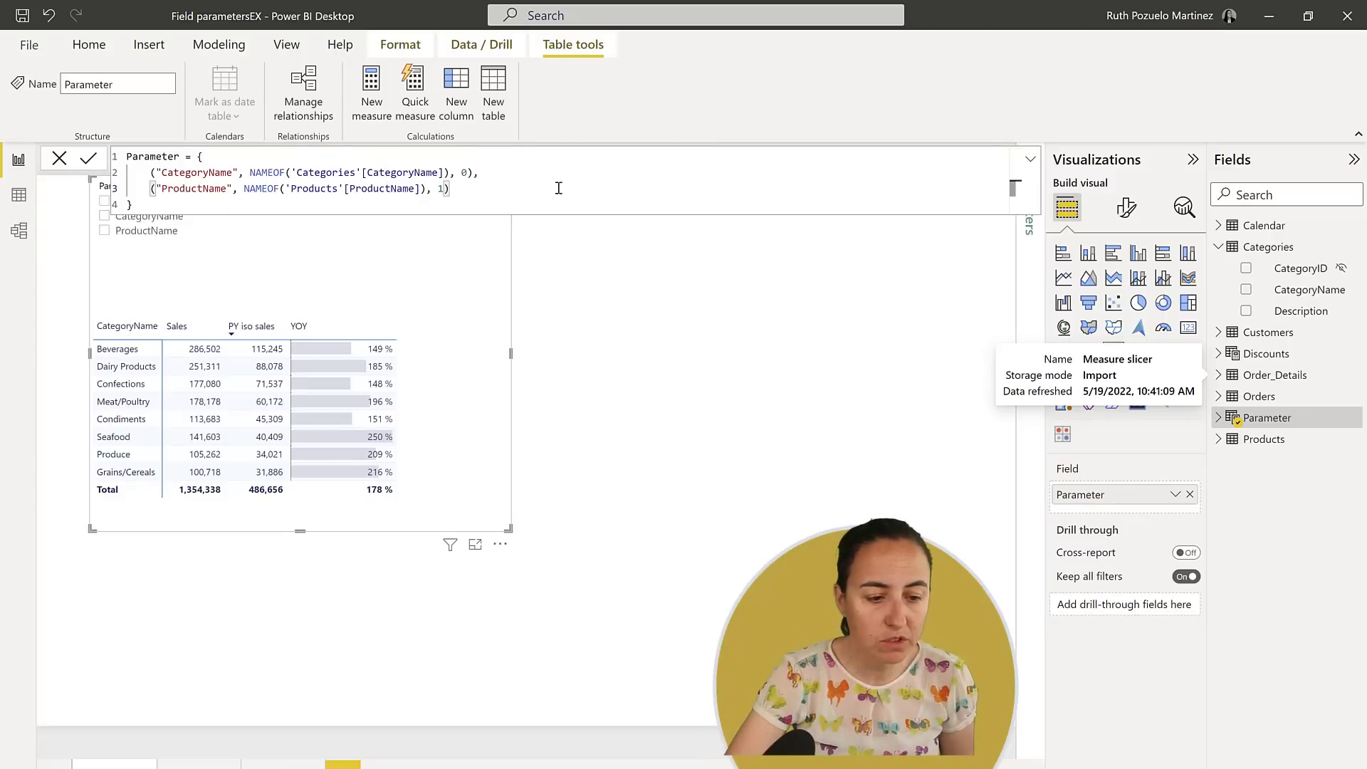
# Step: Rename the new parameter table to Category Parameter in its DAX formula
pyautogui.click(132, 155)
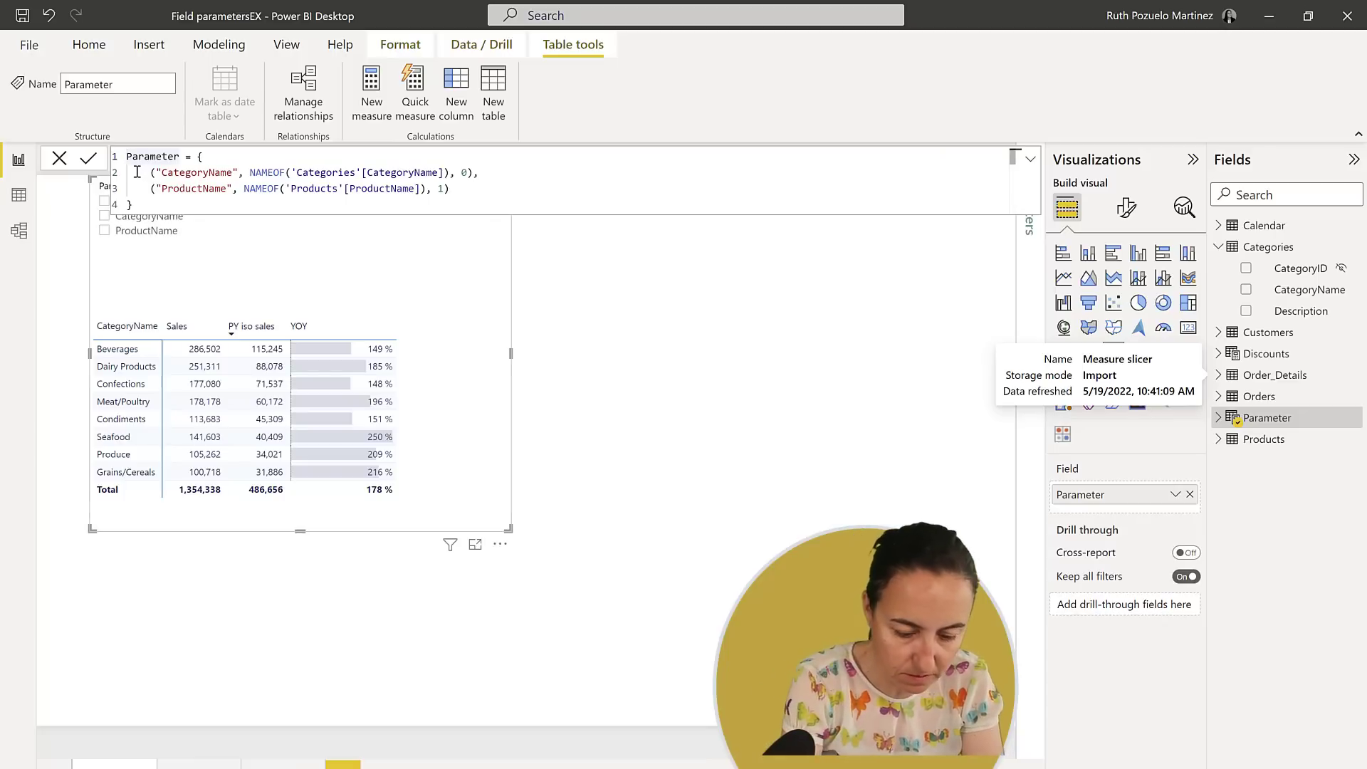
pyautogui.write('Catego')
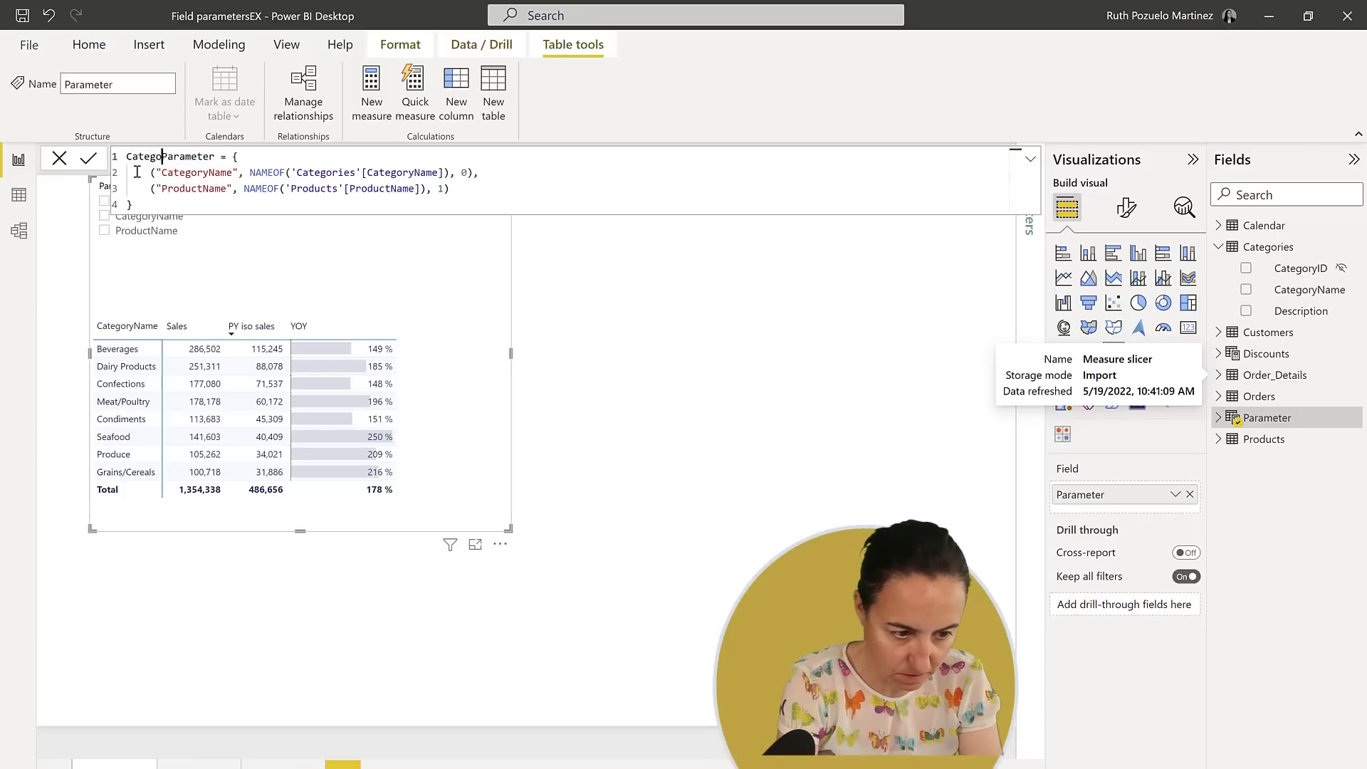
pyautogui.write('ry')
pyautogui.press('Return')
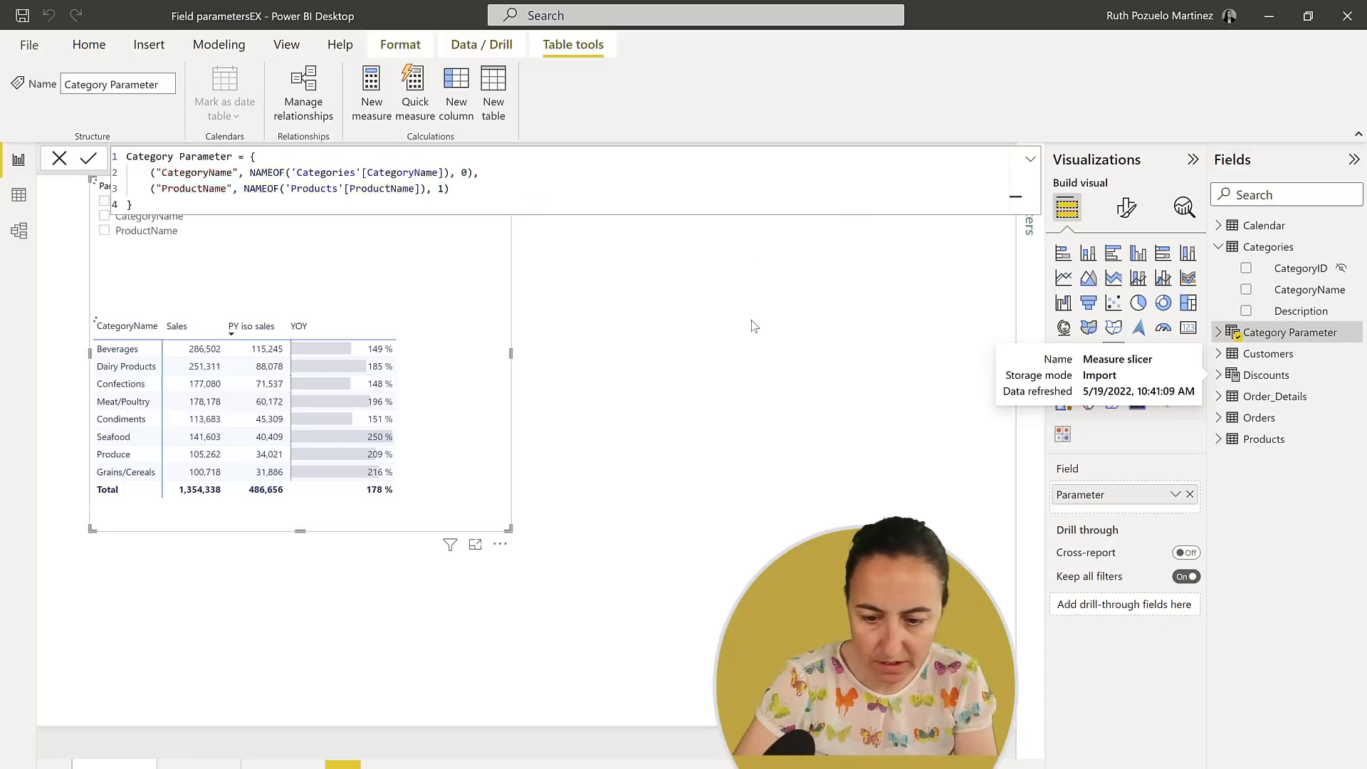
pyautogui.click(820, 265)
# Step: Expand the Category Parameter table and turn off the display of hidden fields
pyautogui.click(1220, 331)
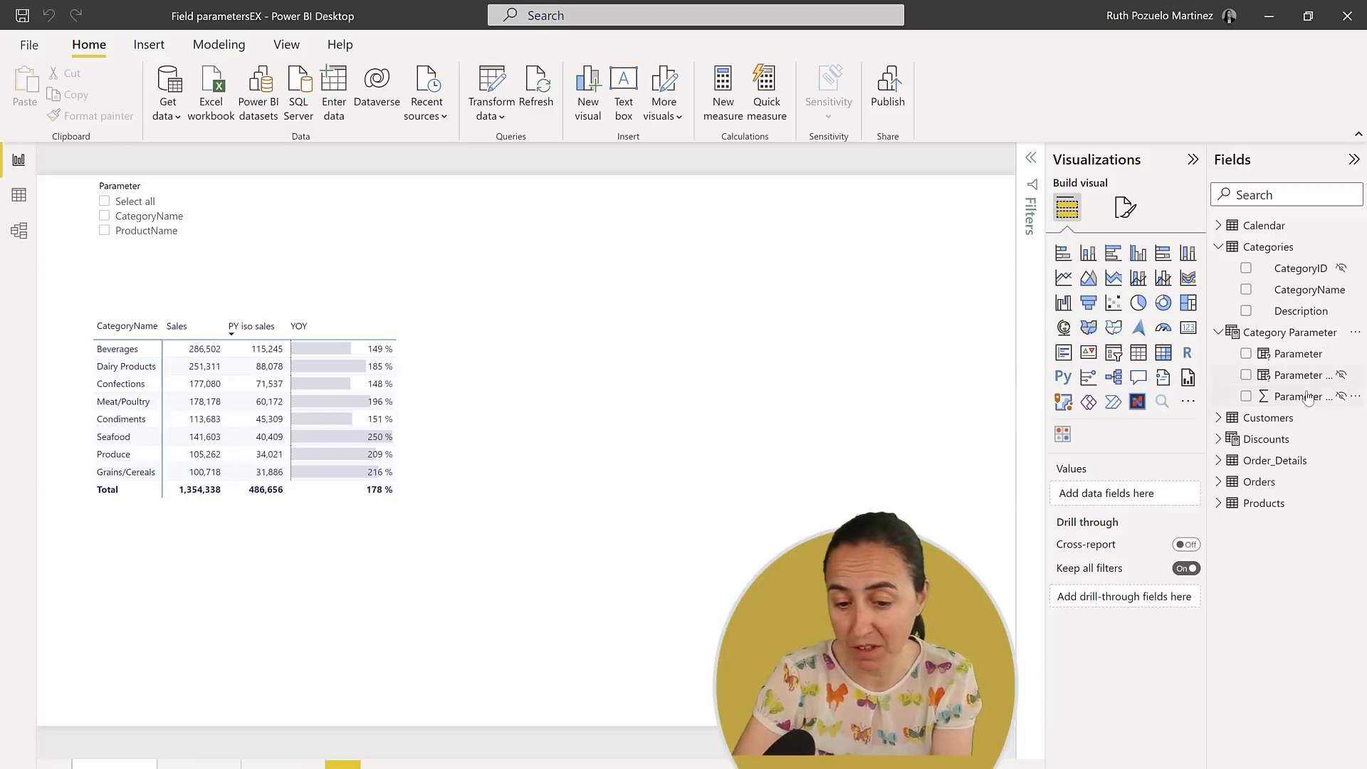
pyautogui.rightClick(1302, 333)
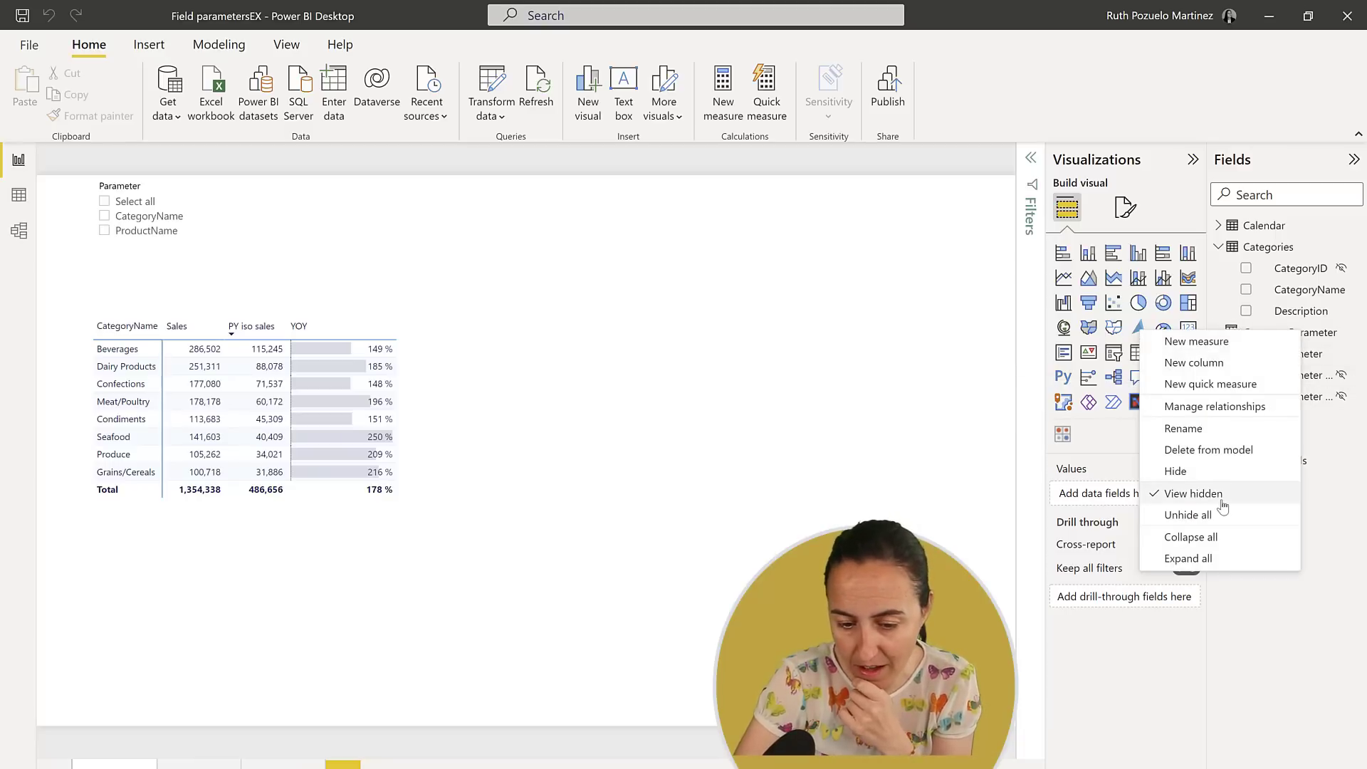
pyautogui.click(1197, 498)
# Step: Rename the Parameter field in the Category Parameter table to Cat Parameter
pyautogui.click(1299, 335)
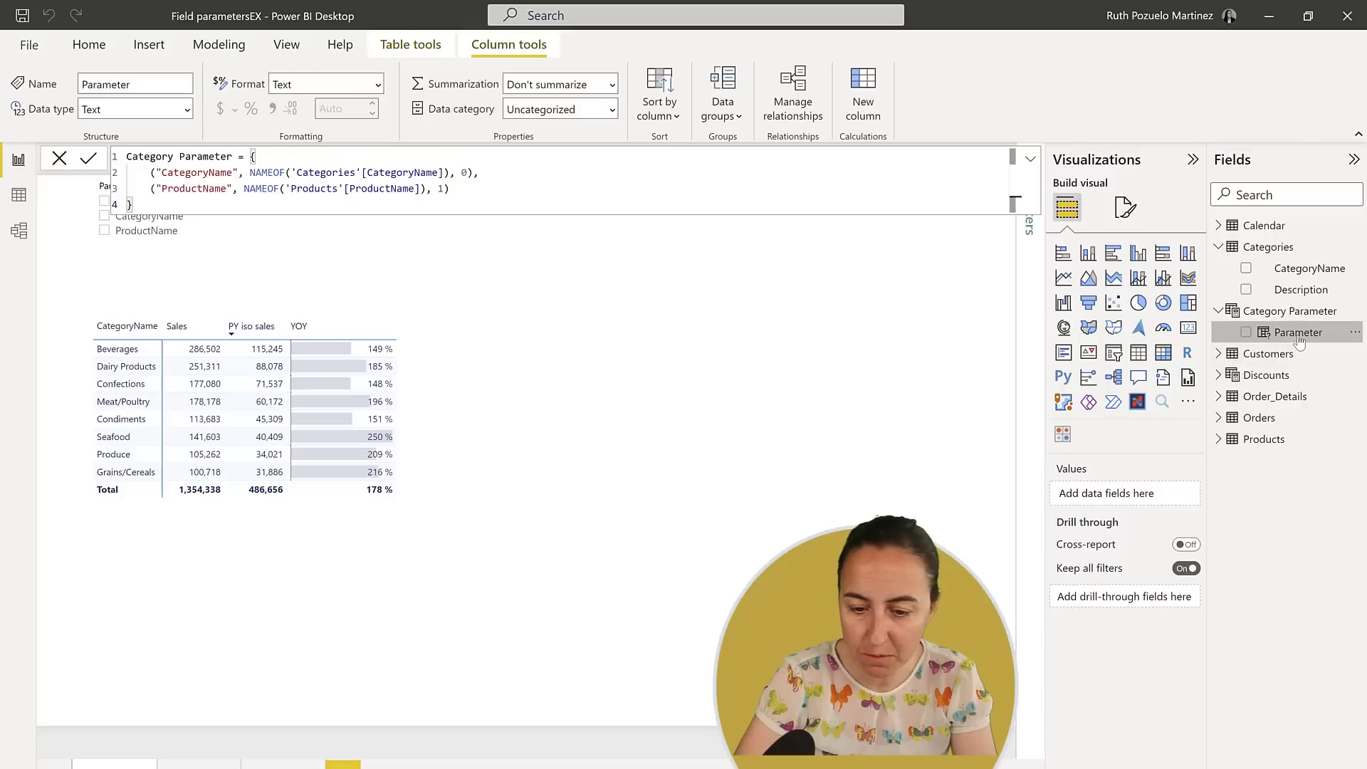
pyautogui.rightClick(1299, 340)
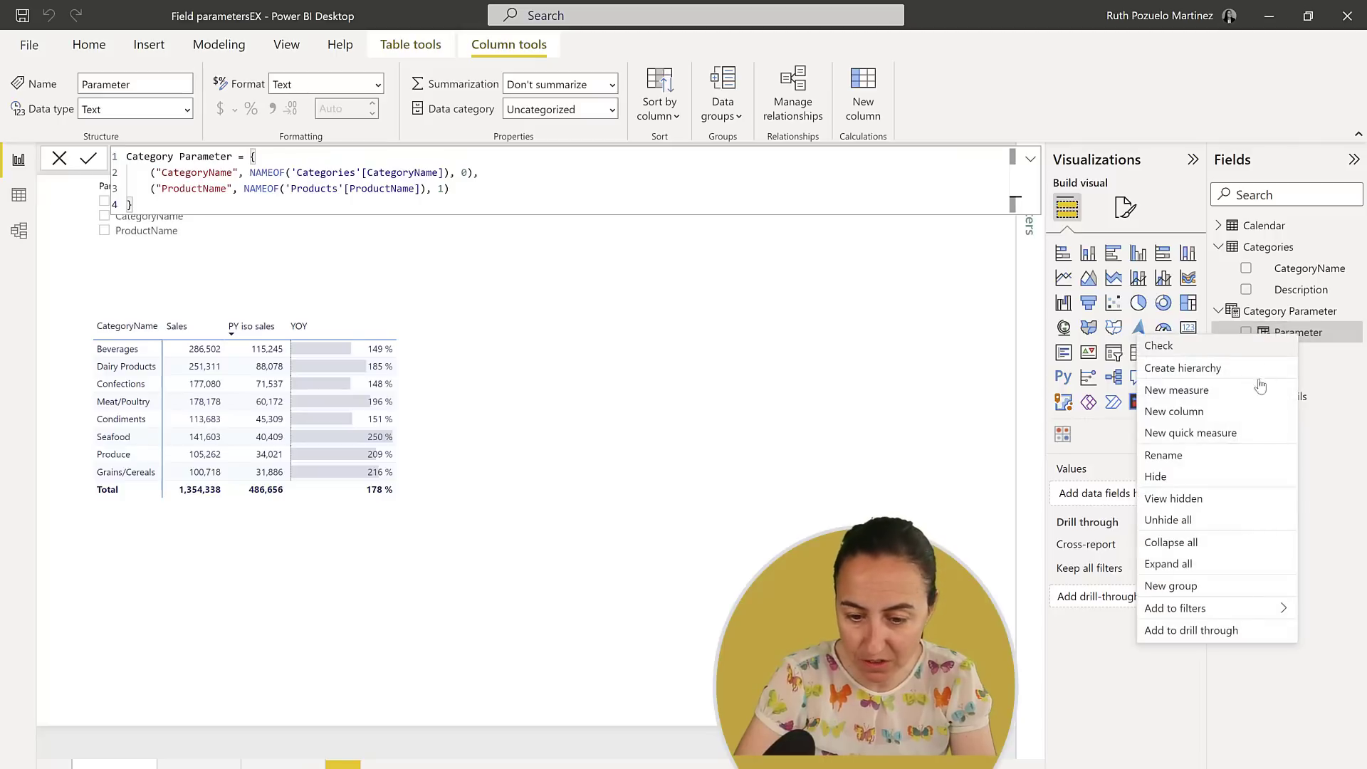
pyautogui.click(1193, 453)
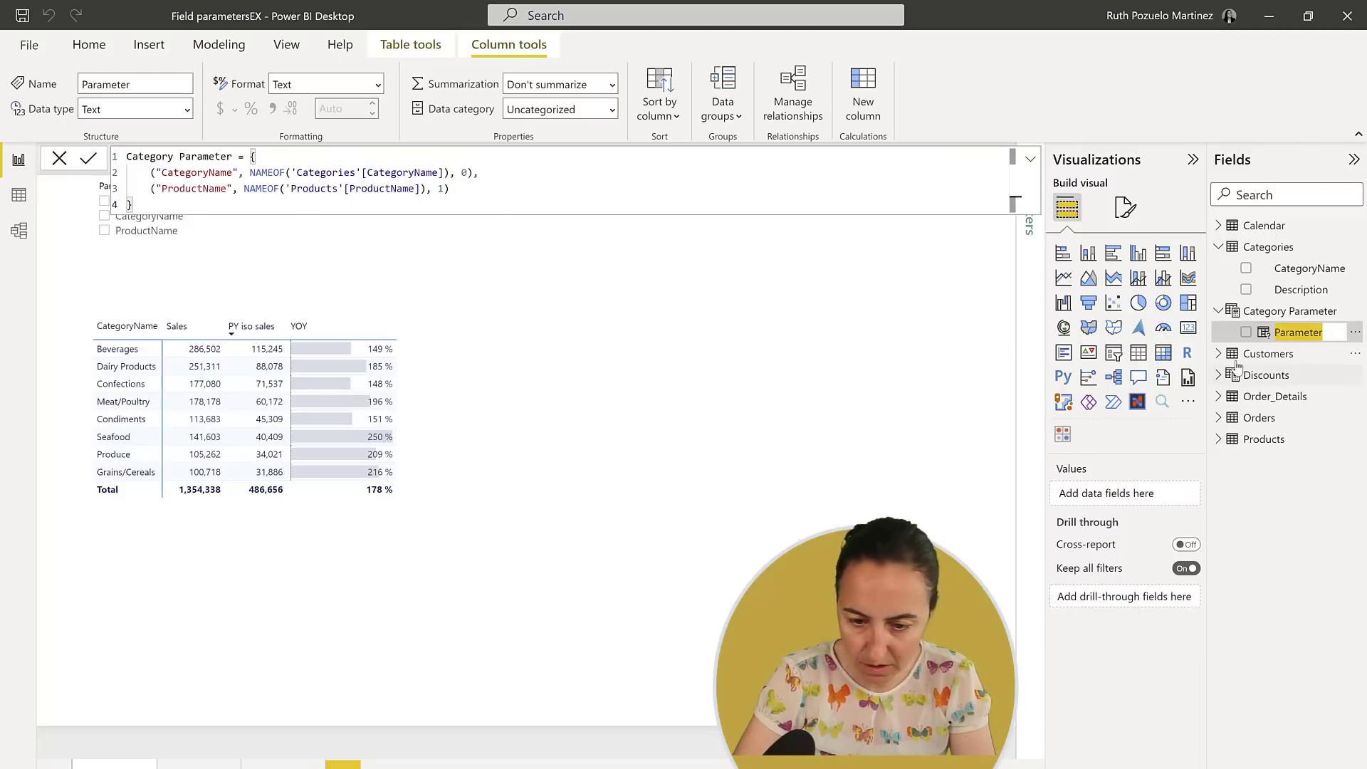
pyautogui.press('Home')
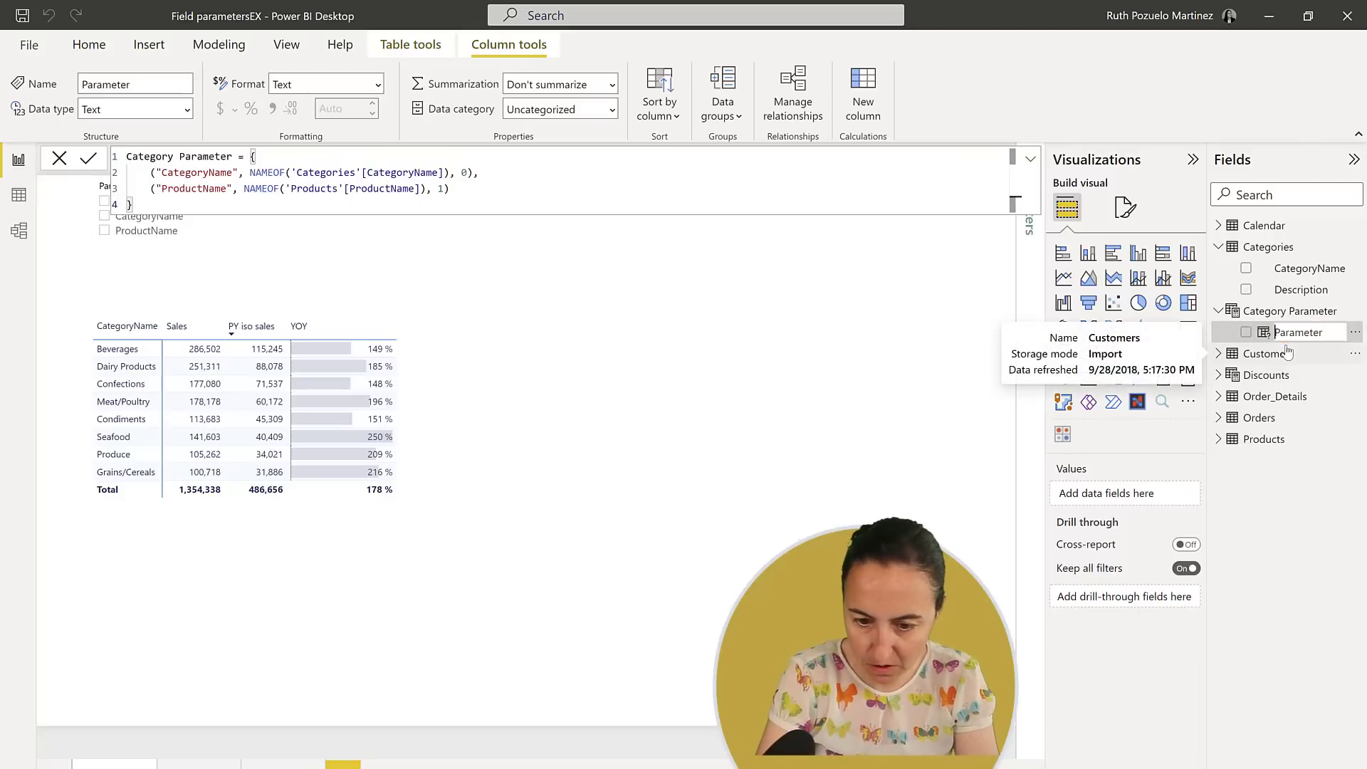
pyautogui.write('Cat')
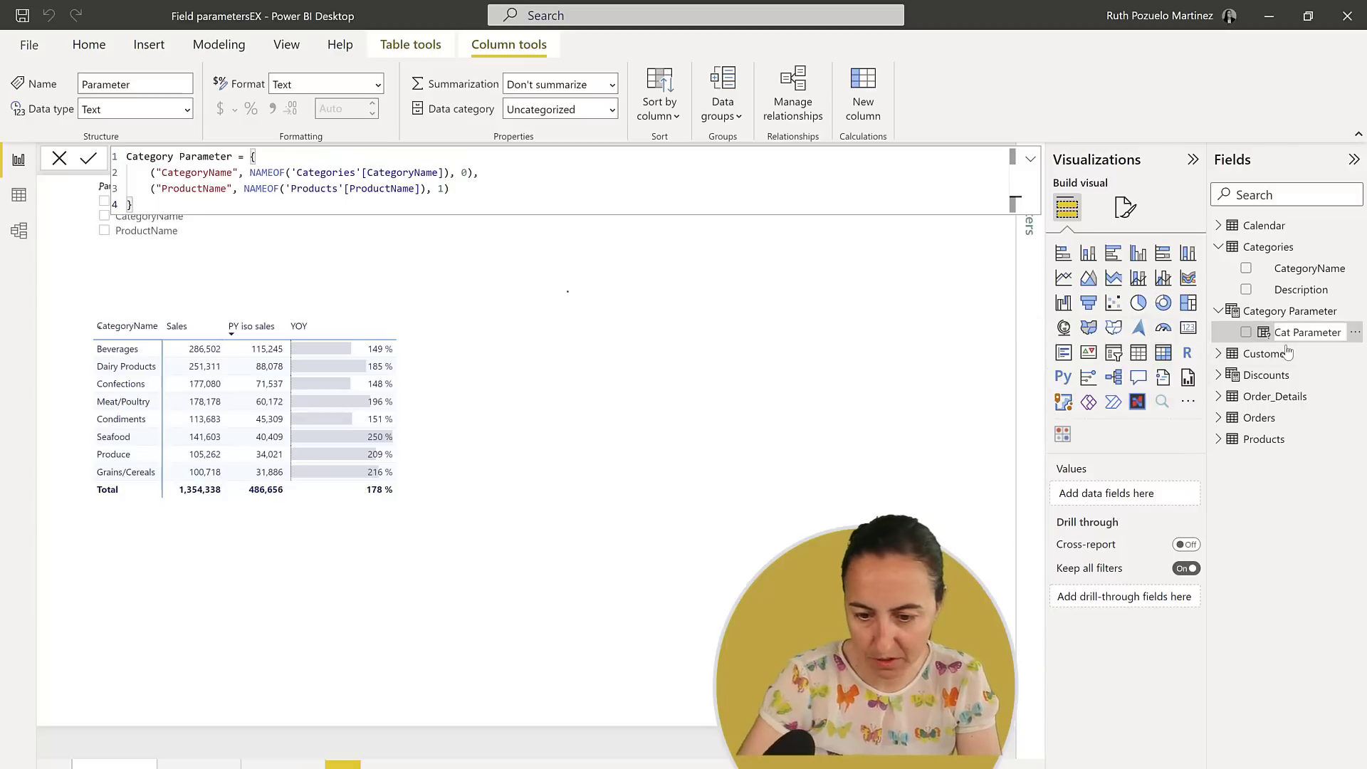
pyautogui.press('Return')
pyautogui.click(806, 264)
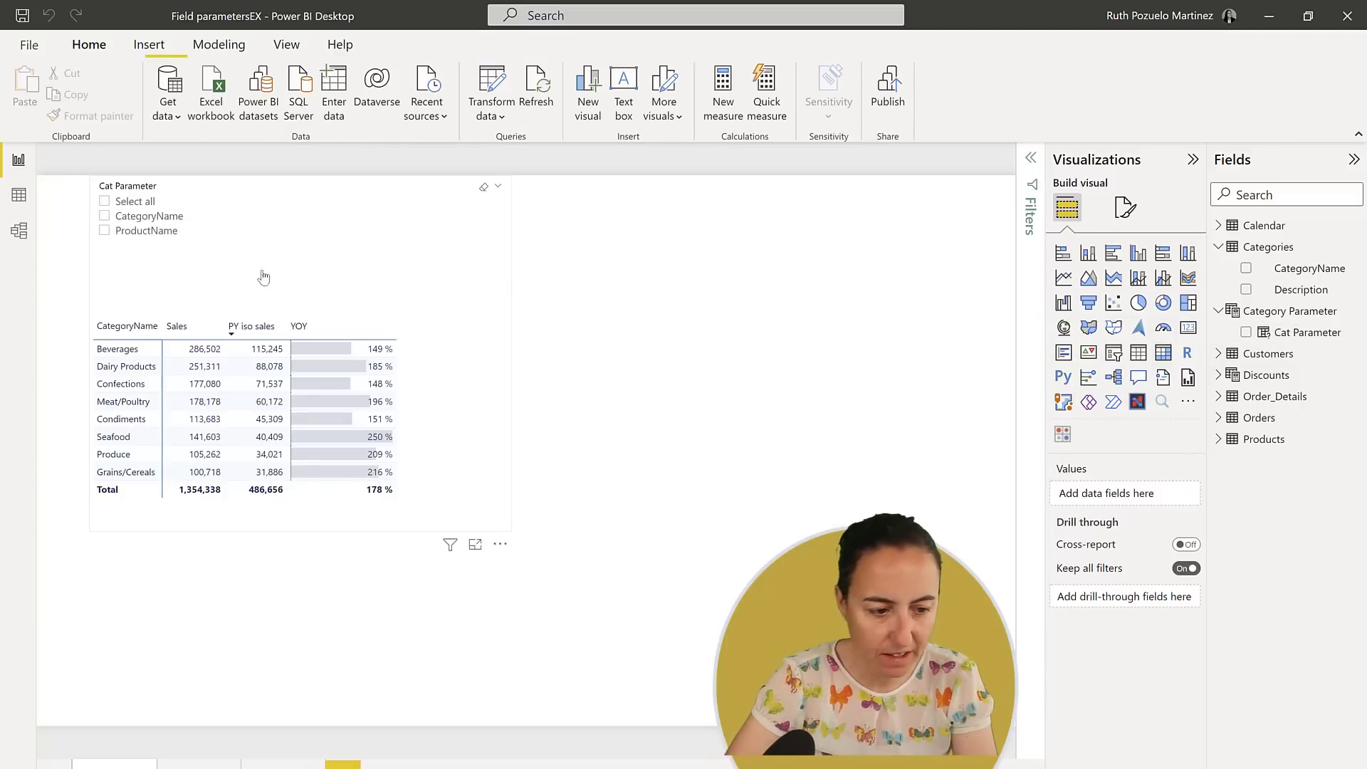
# Step: Select ProductName in the Cat Parameter slicer and shrink the slicer so it fits above the matrix
pyautogui.click(427, 278)
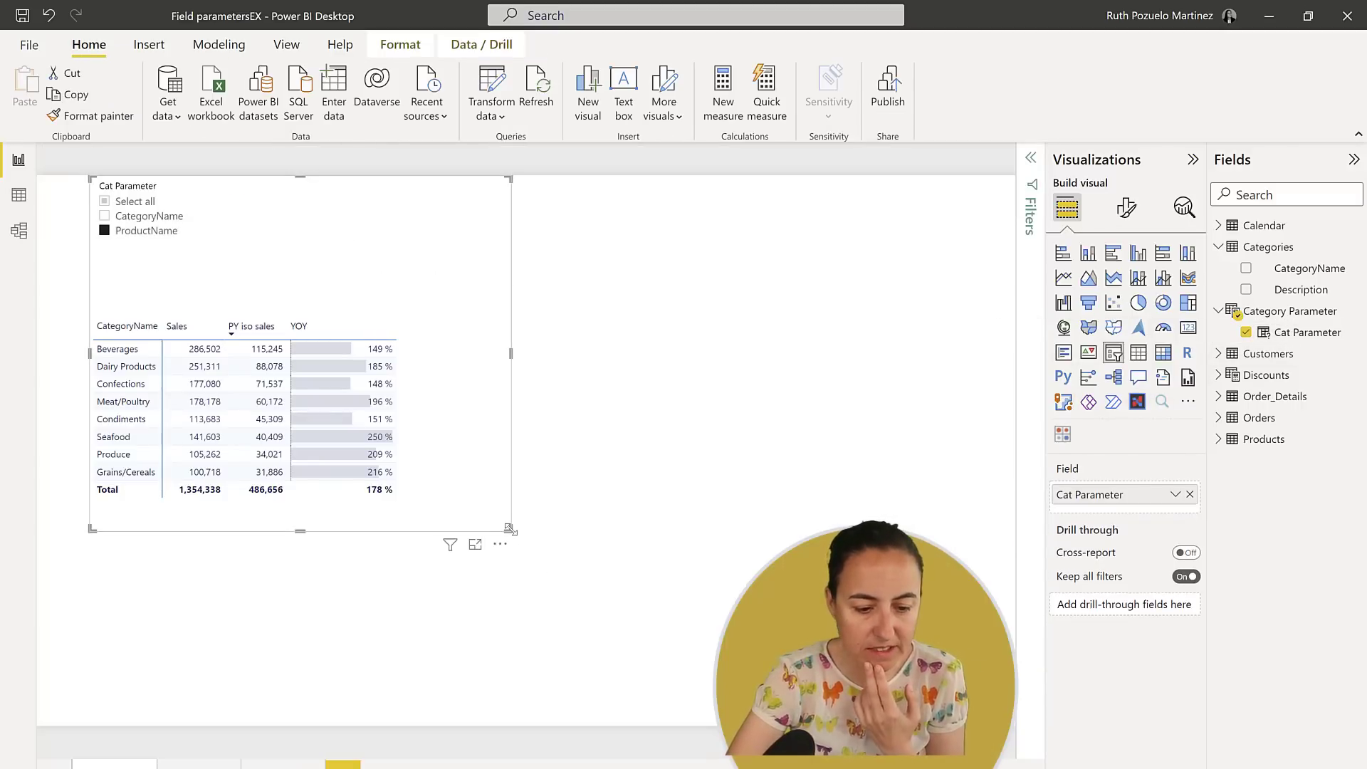
pyautogui.moveTo(510, 528); pyautogui.dragTo(280, 268)
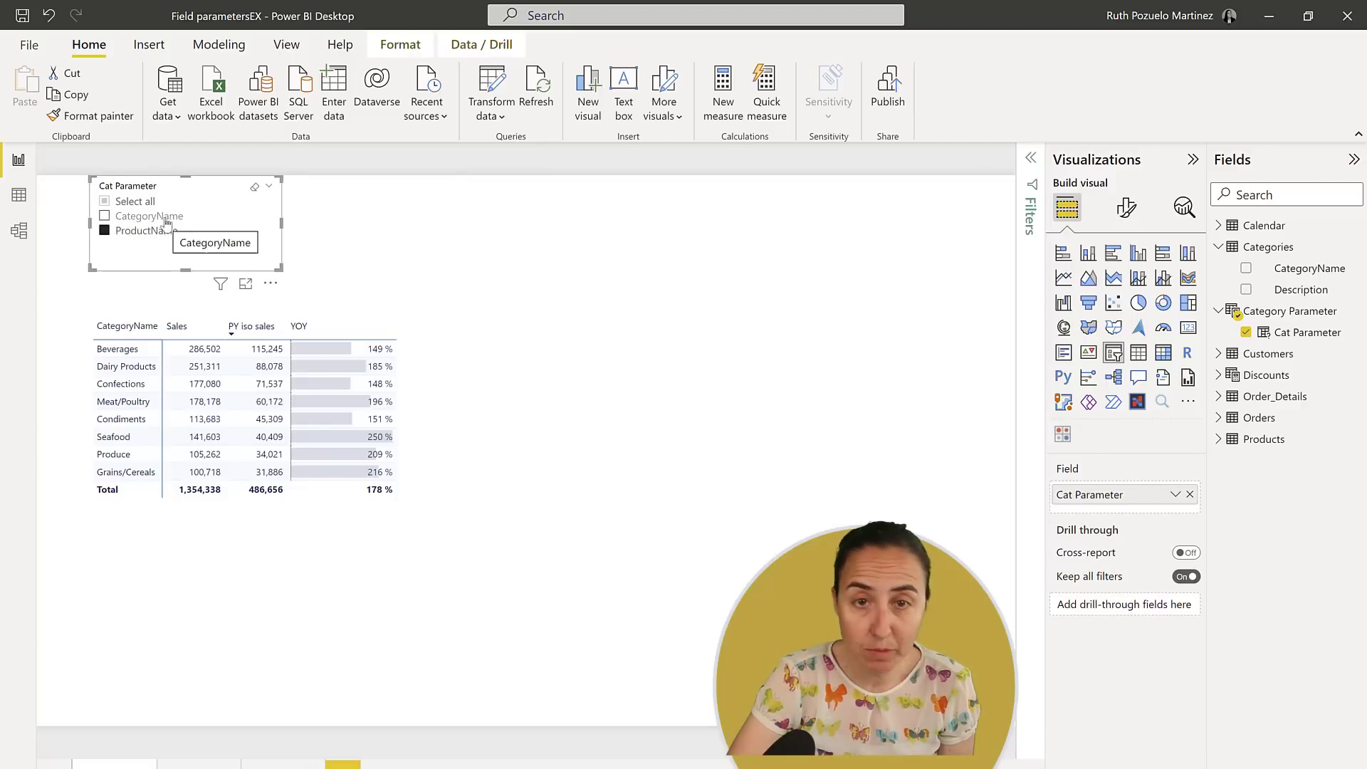
# Step: Replace CategoryName with Cat Parameter in the rows of the matrix
pyautogui.click(498, 339)
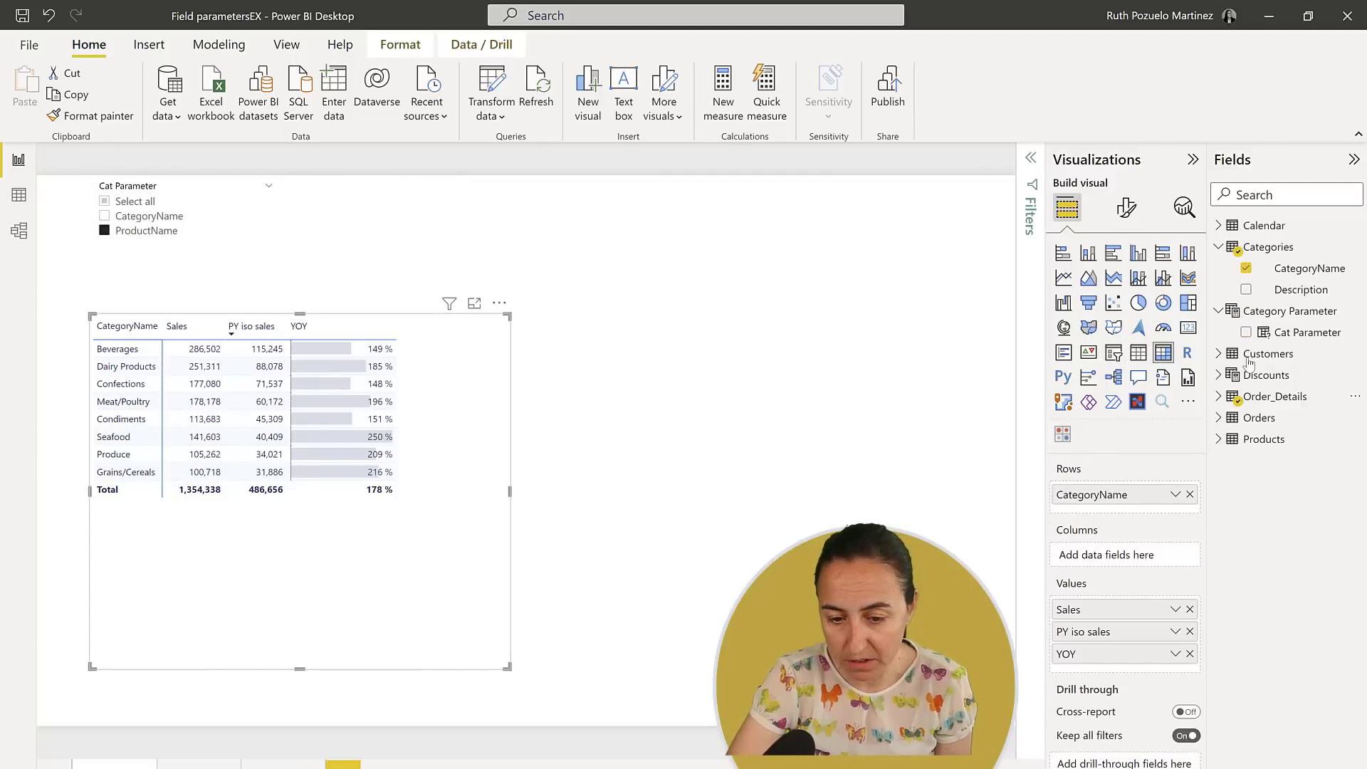
pyautogui.moveTo(1307, 333); pyautogui.dragTo(1129, 496)
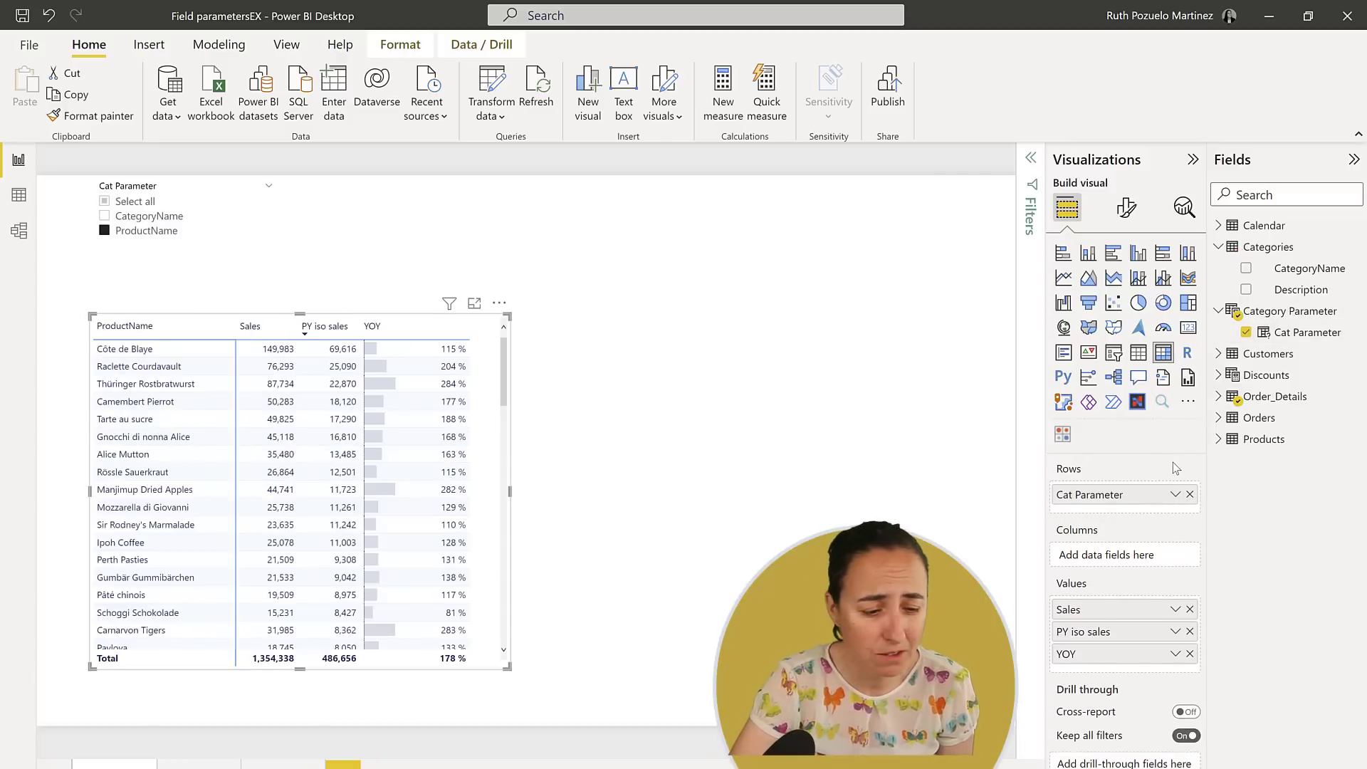
# Step: Switch the Cat Parameter slicer to CategoryName and back to ProductName, and clear its selection
pyautogui.click(149, 216)
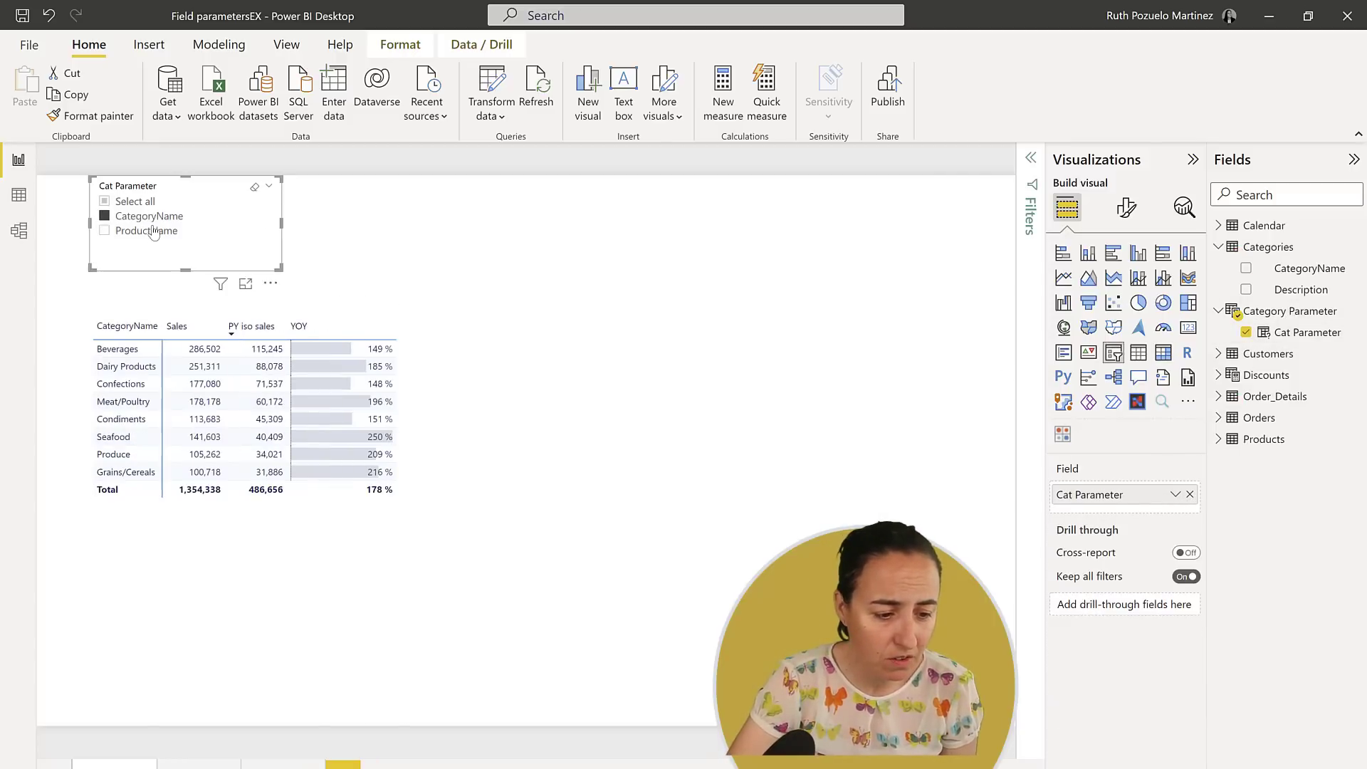
pyautogui.click(154, 232)
pyautogui.click(160, 234)
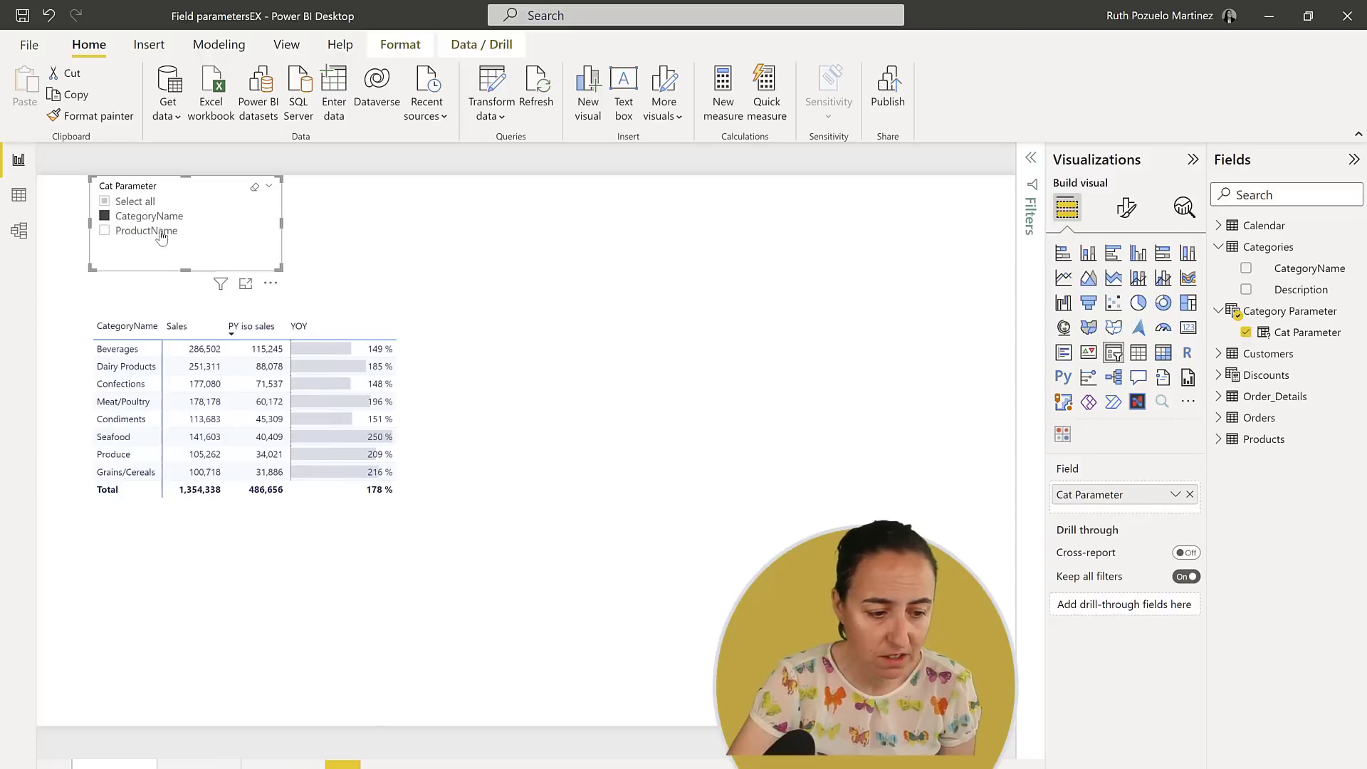
pyautogui.click(162, 234)
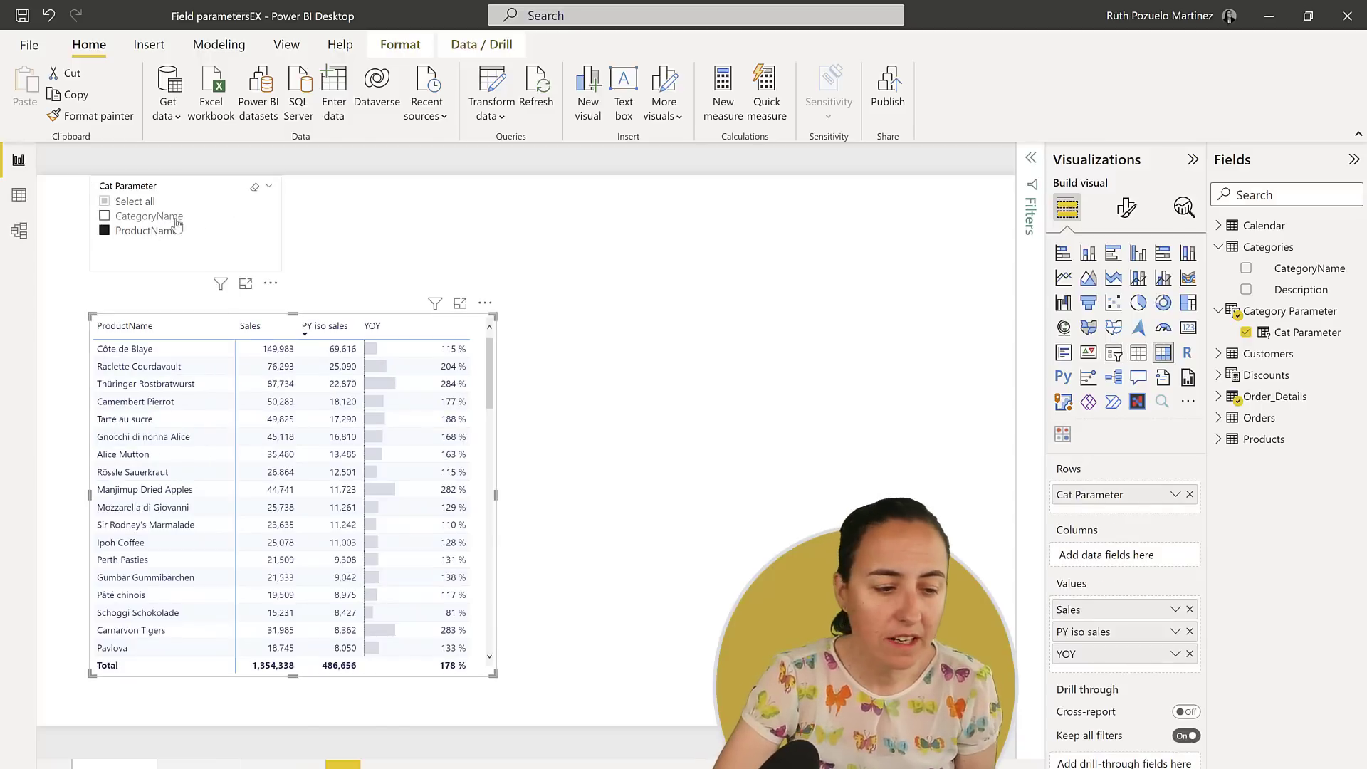
pyautogui.click(174, 228)
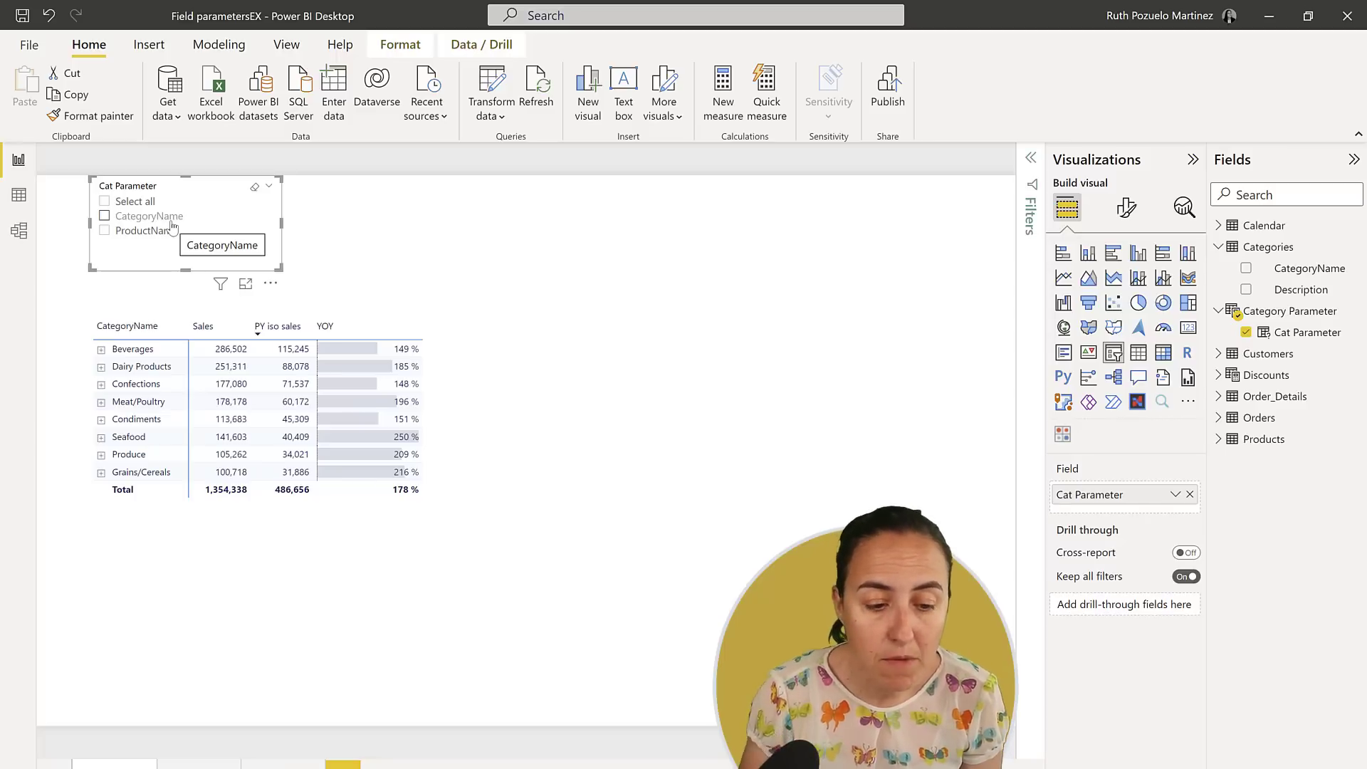
# Step: Expand Beverages in the matrix and widen the row header column and the visual to fit the product names and YOY values
pyautogui.click(101, 350)
pyautogui.click(102, 349)
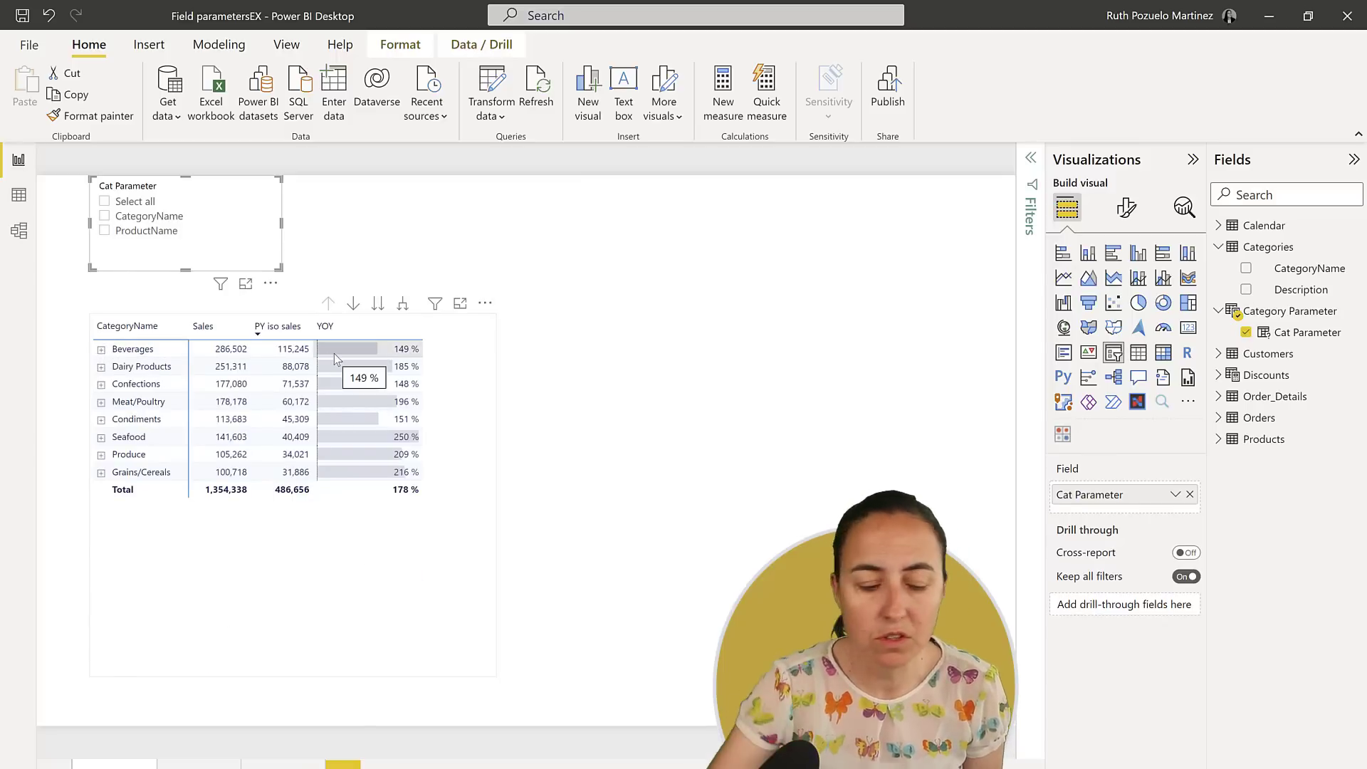
pyautogui.click(102, 350)
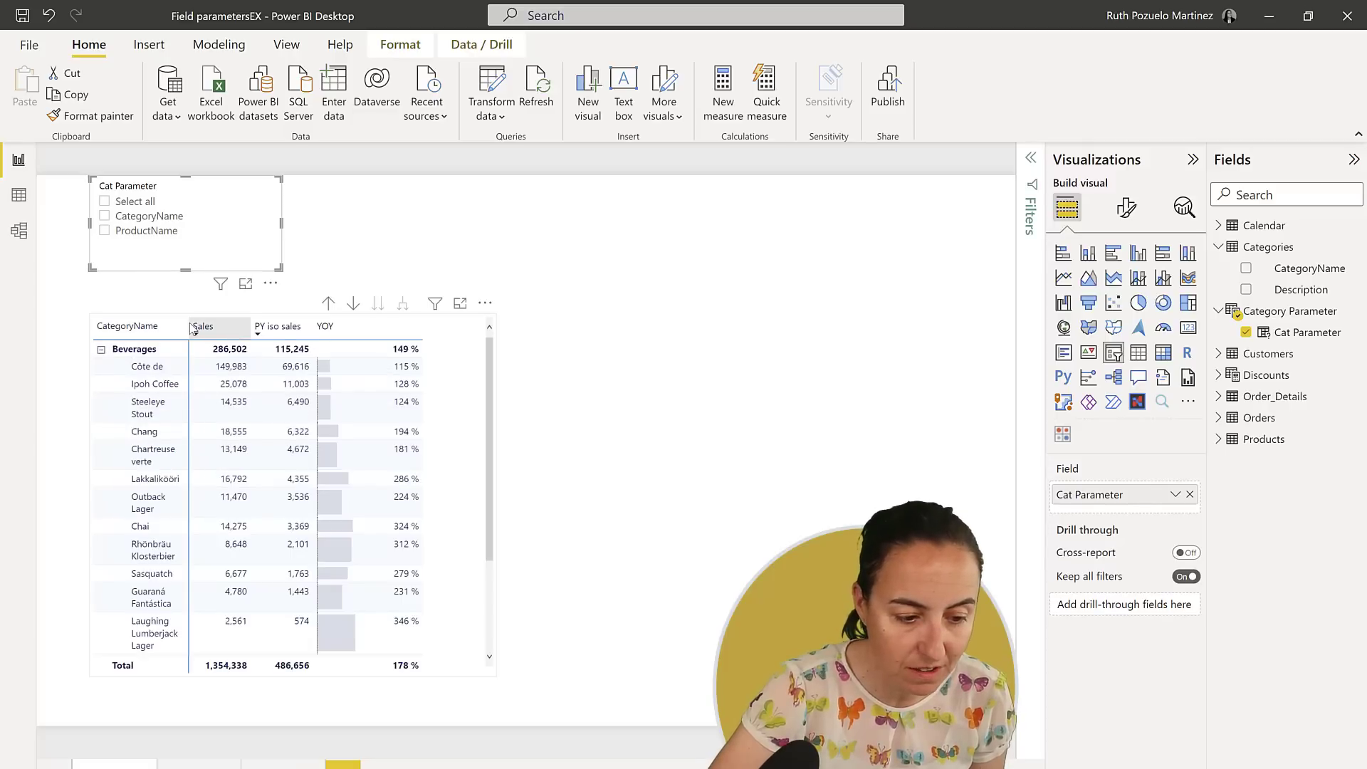
pyautogui.moveTo(192, 328); pyautogui.dragTo(300, 328)
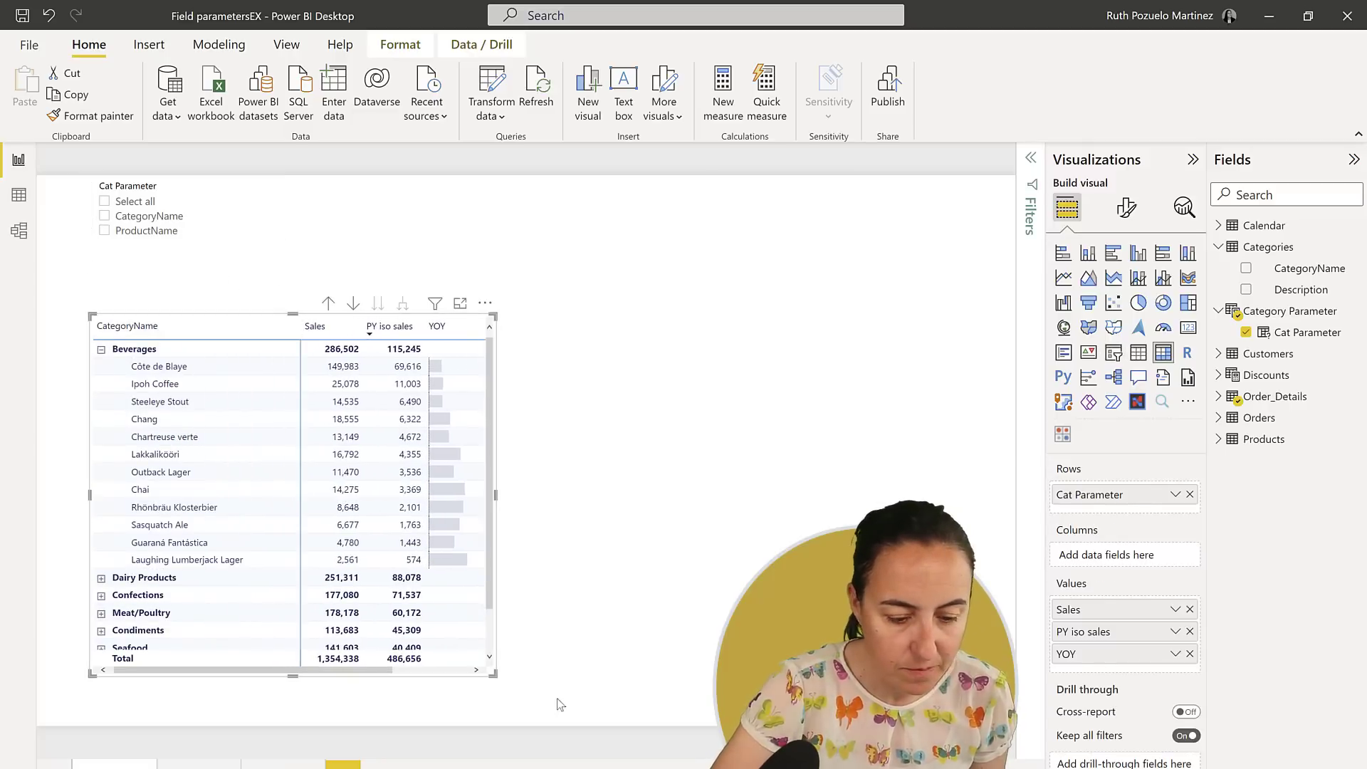
pyautogui.moveTo(495, 673); pyautogui.dragTo(592, 669)
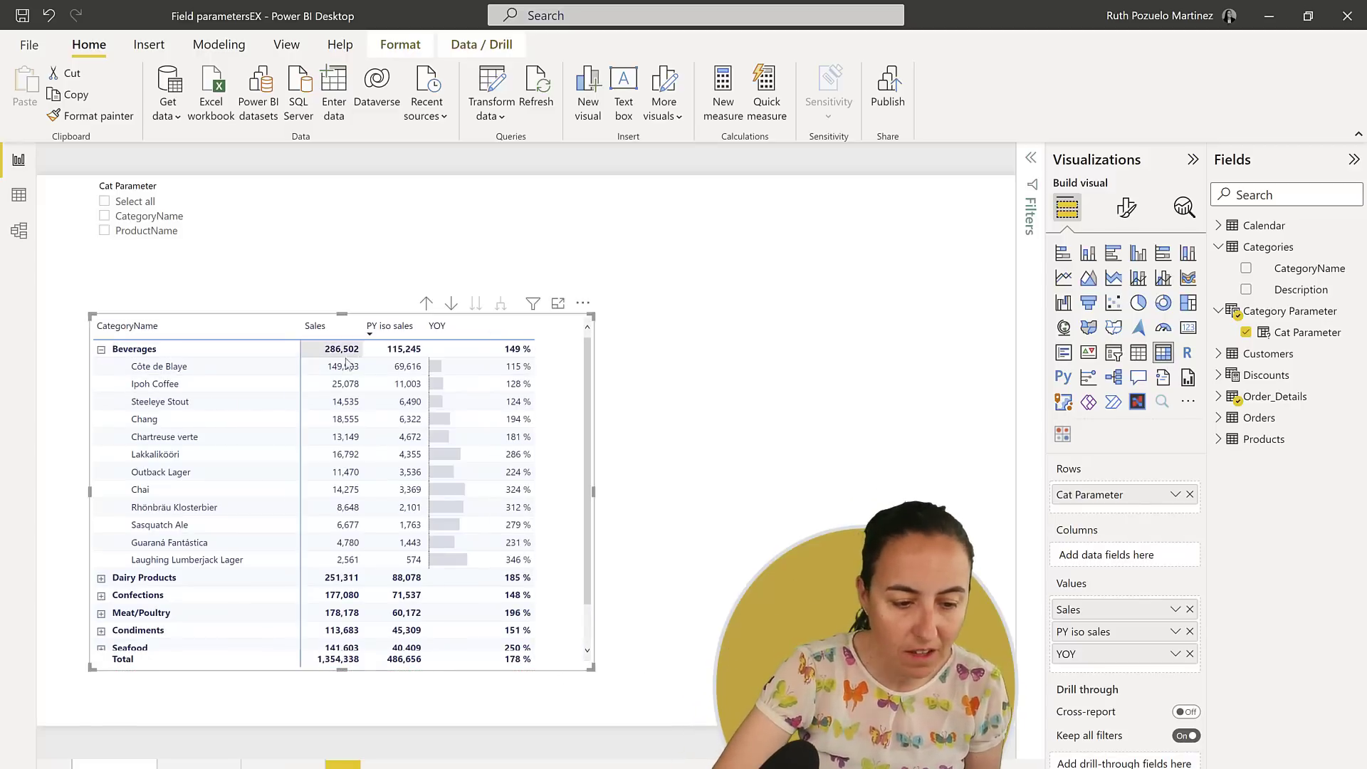
# Step: Collapse Beverages, take the whole matrix to the next hierarchy level and drill back up to the categories
pyautogui.click(102, 350)
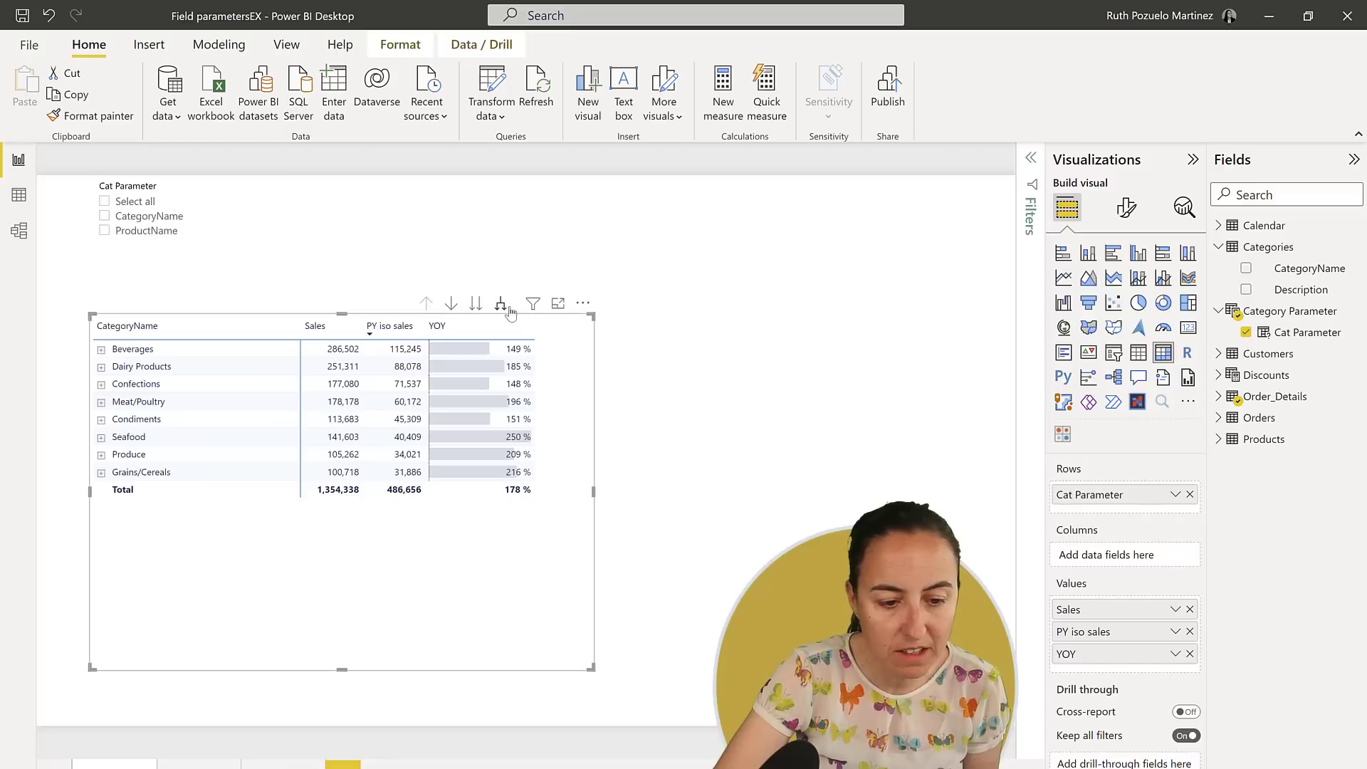
pyautogui.click(477, 304)
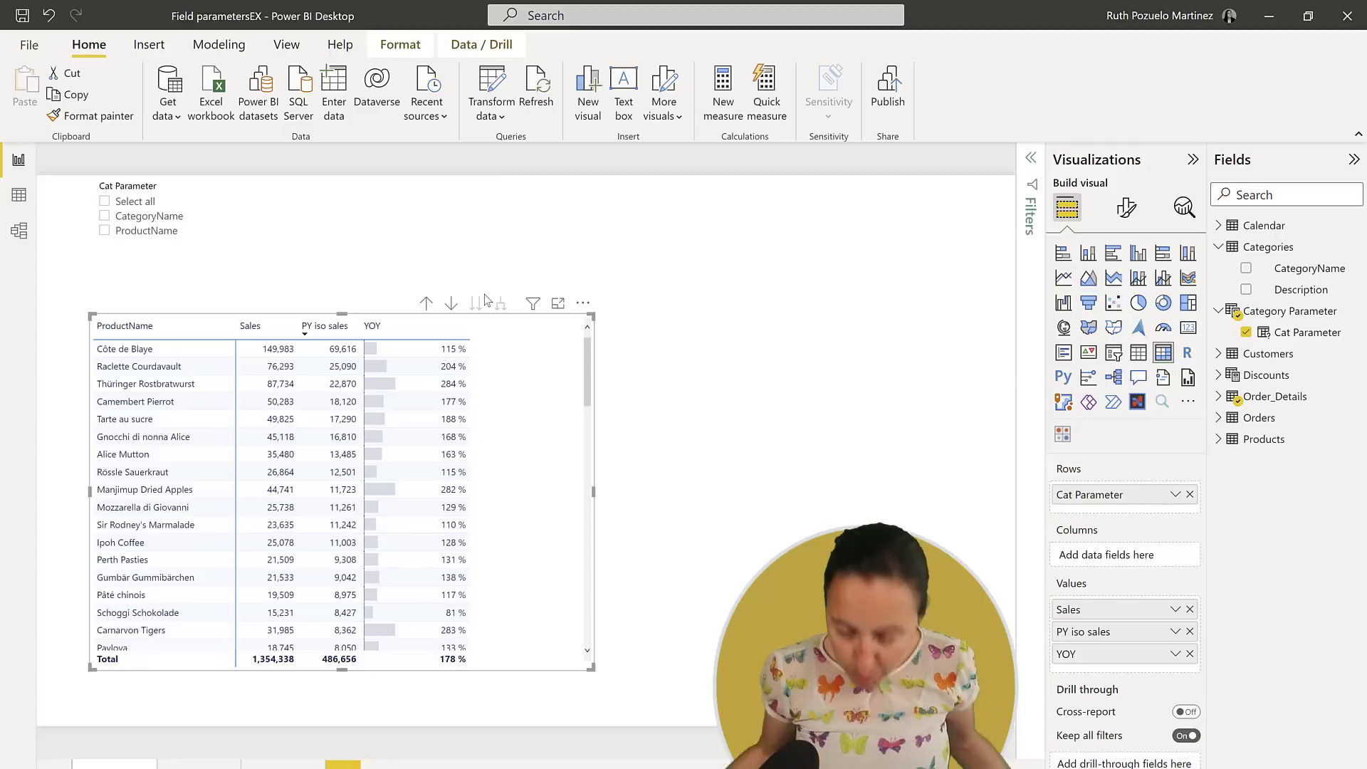
pyautogui.click(426, 305)
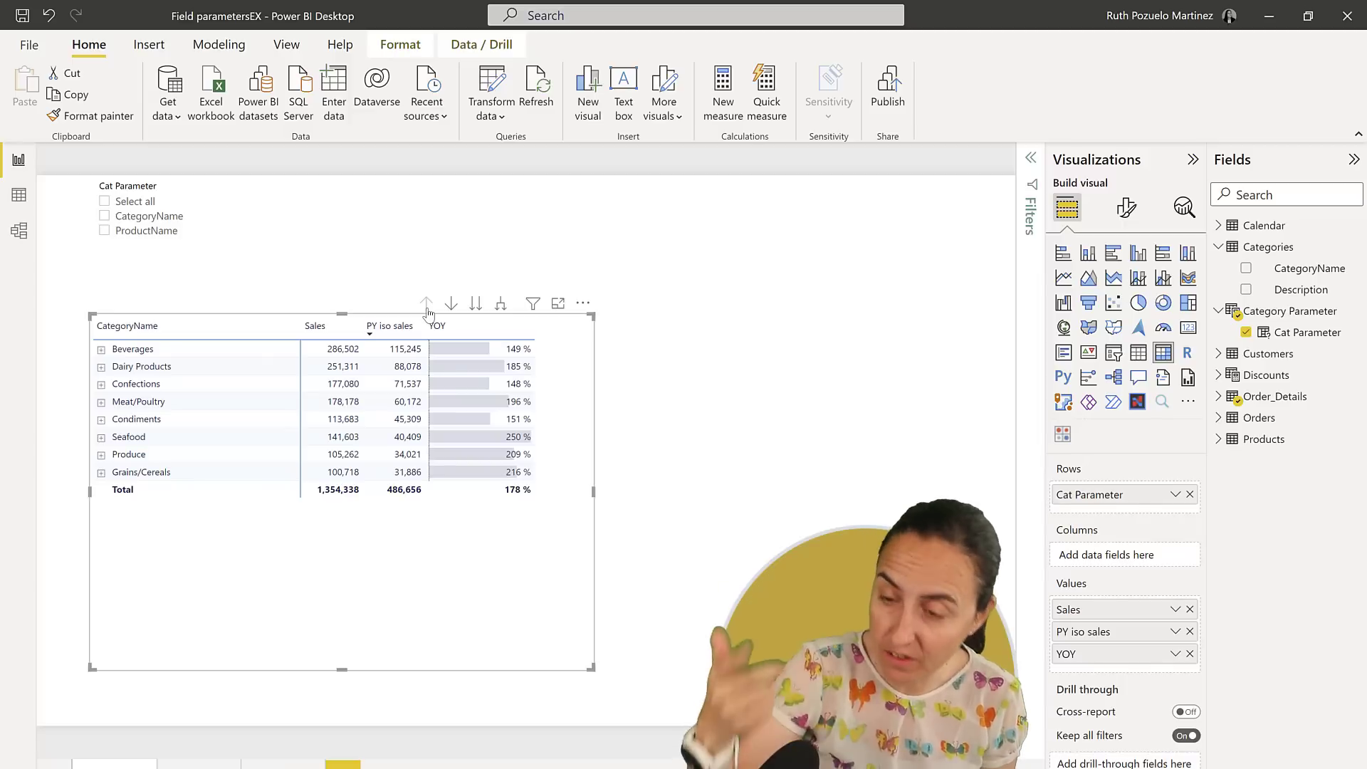
# Step: Test the Cat Parameter slicer on the matrix again by choosing ProductName and CategoryName
pyautogui.click(123, 231)
pyautogui.click(144, 218)
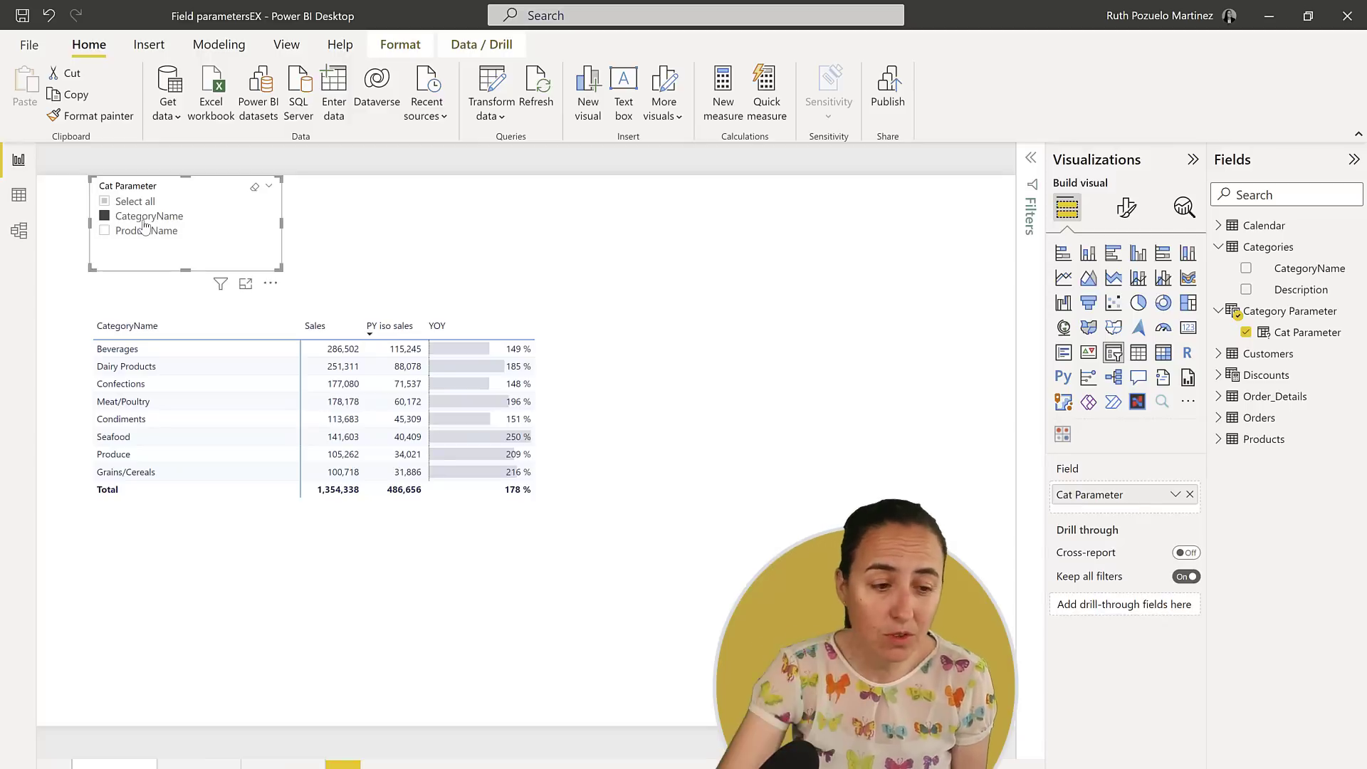
pyautogui.click(142, 217)
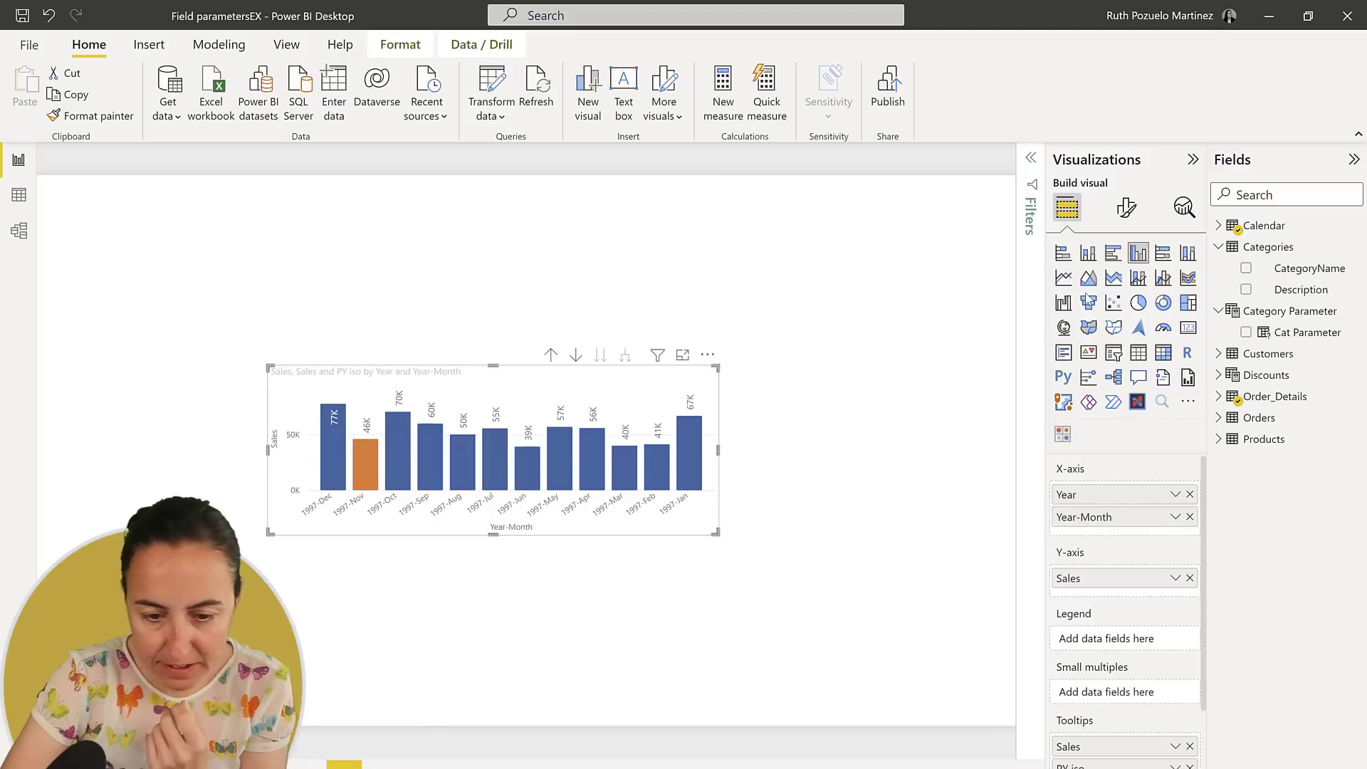
# Step: Start a new fields parameter and add the Qty measure from Order_Details to it
pyautogui.click(219, 44)
pyautogui.click(356, 104)
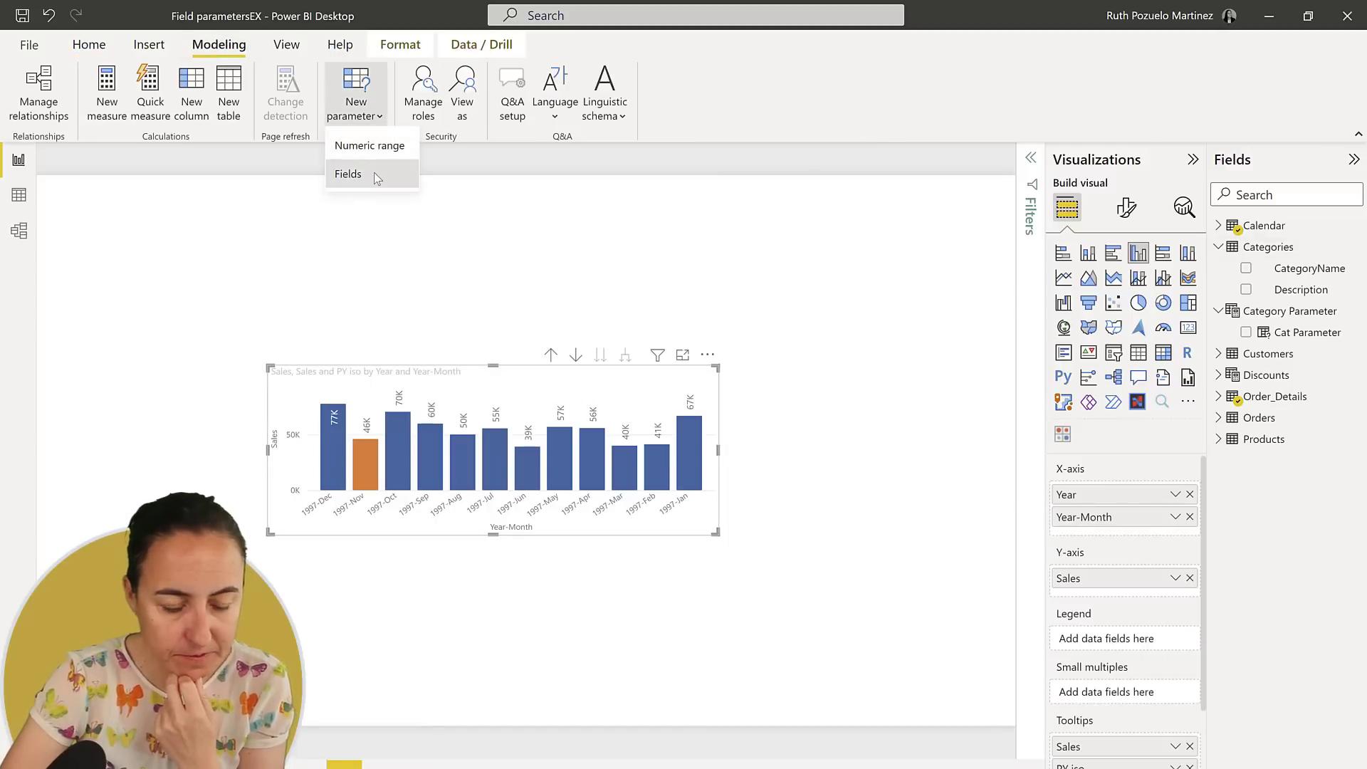
pyautogui.click(374, 172)
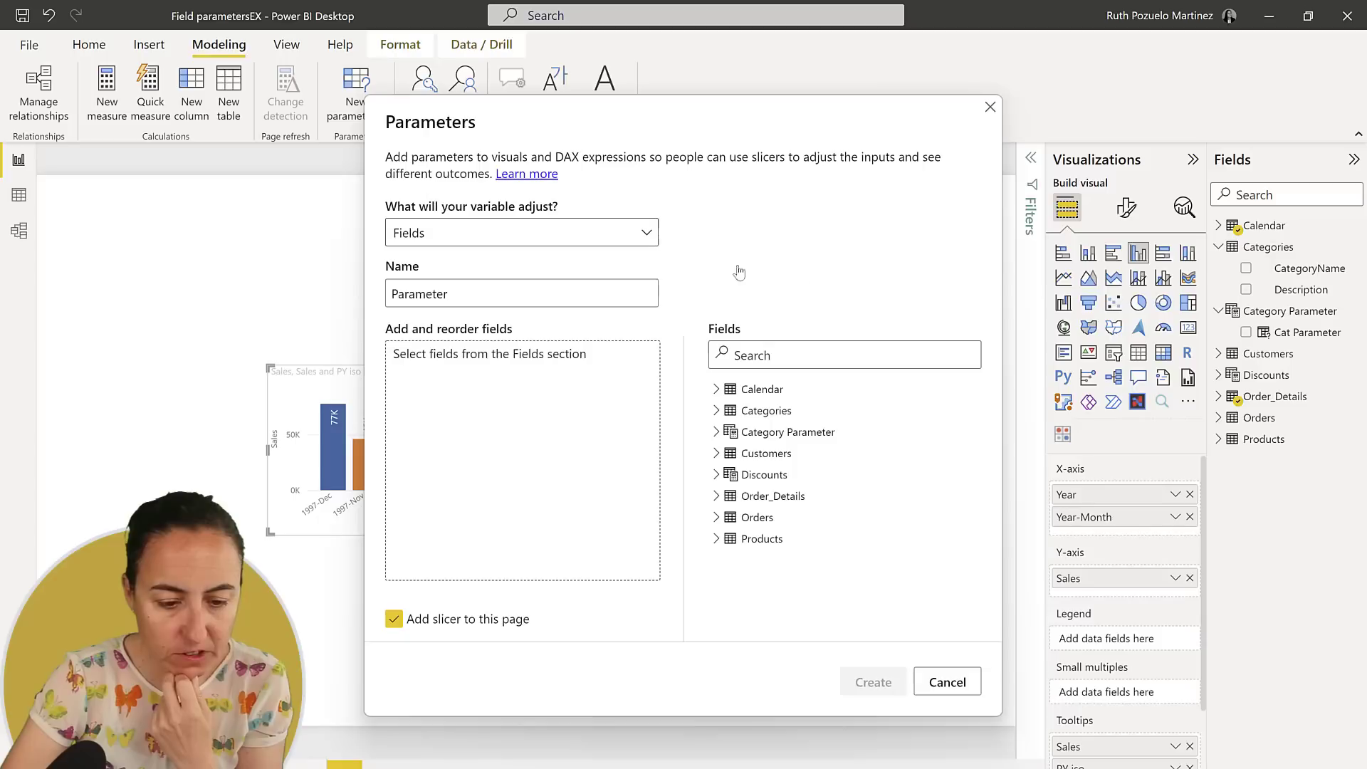
pyautogui.click(716, 497)
pyautogui.scroll(-1, 824, 515)
pyautogui.click(802, 356)
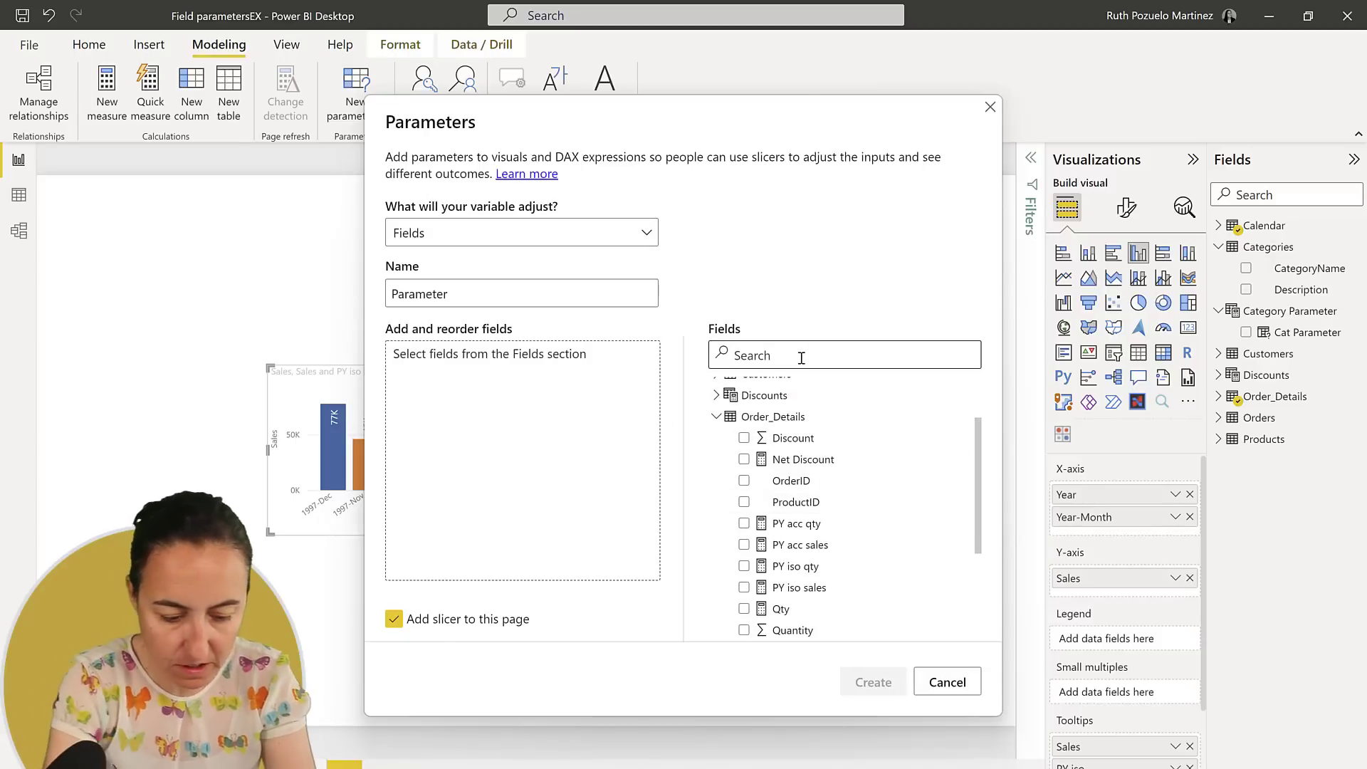
pyautogui.write('qty')
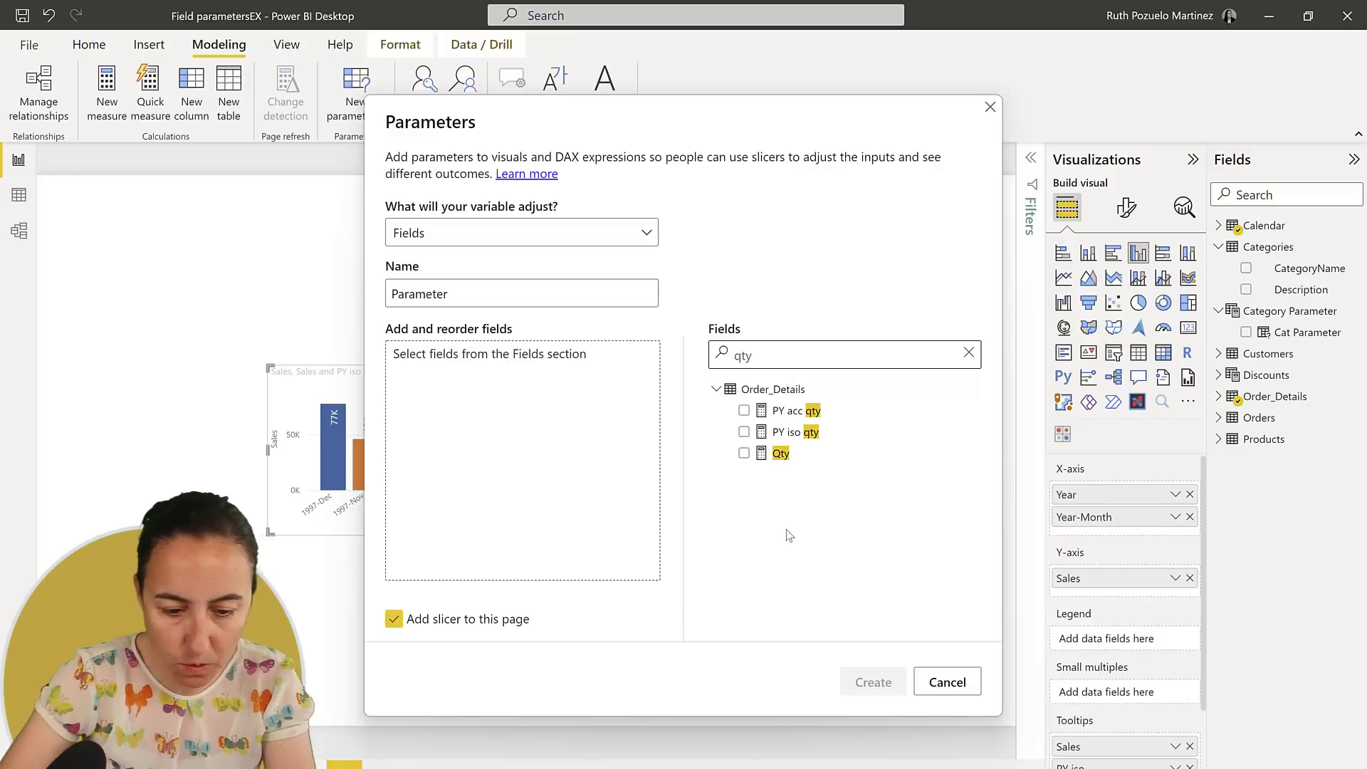
pyautogui.click(743, 453)
# Step: Add the Sales and PY iso sales measures to the parameter and create it with a slicer on the page
pyautogui.doubleClick(743, 356)
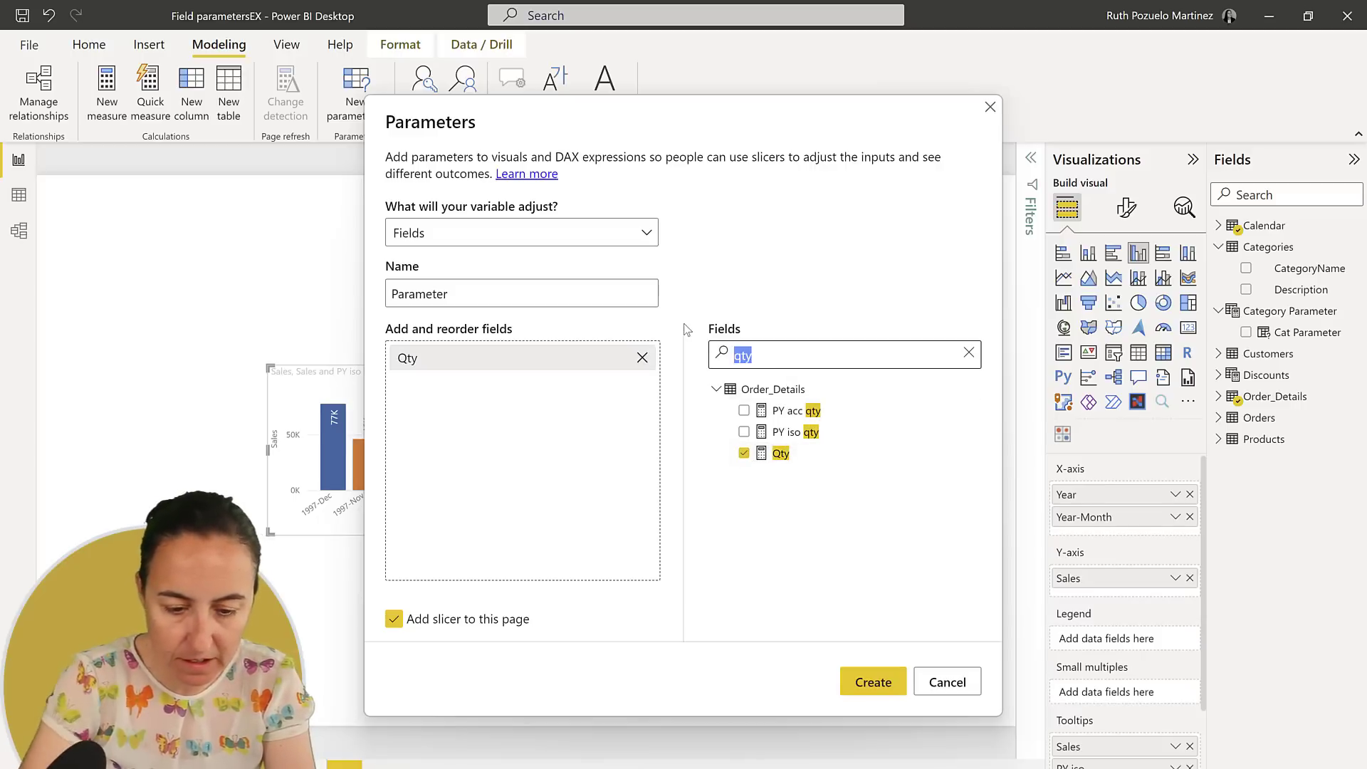
pyautogui.write('p')
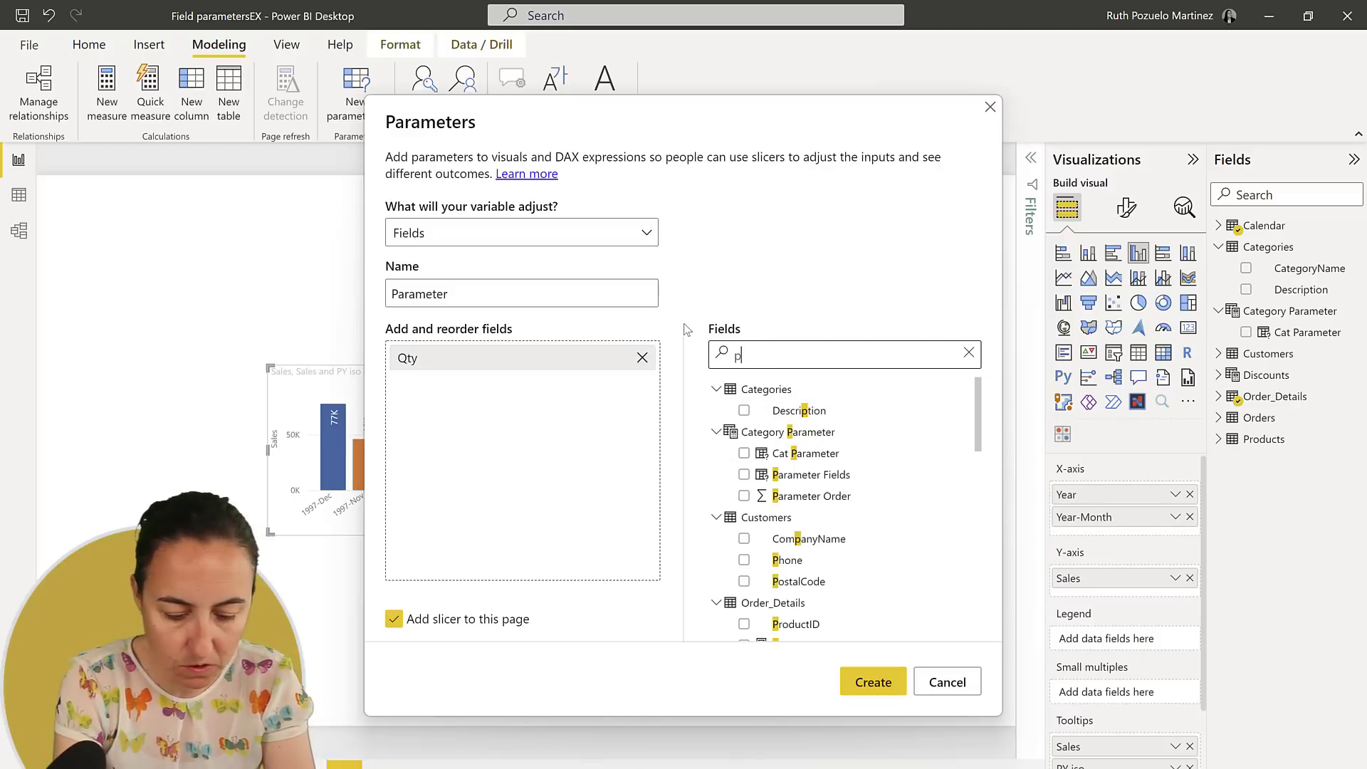
pyautogui.press('BackSpace')
pyautogui.write('sale')
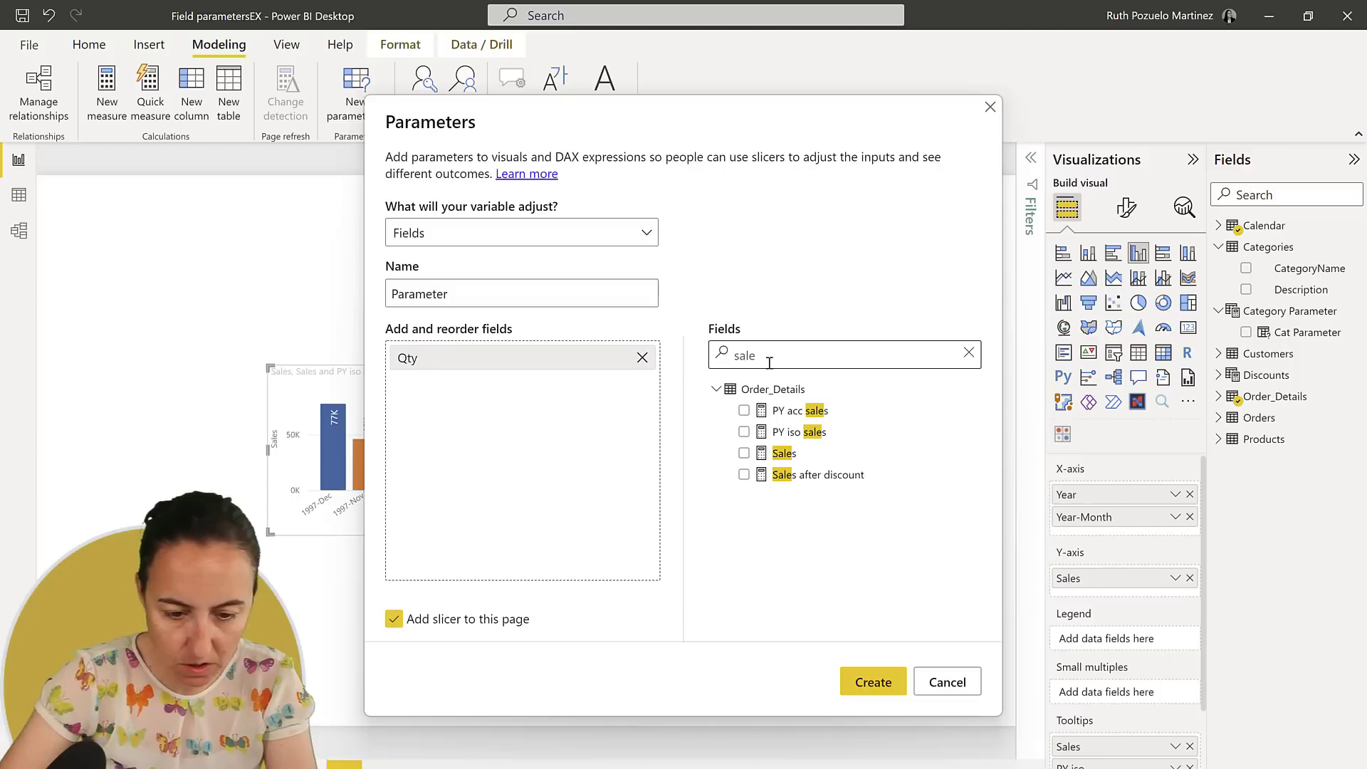
pyautogui.click(744, 453)
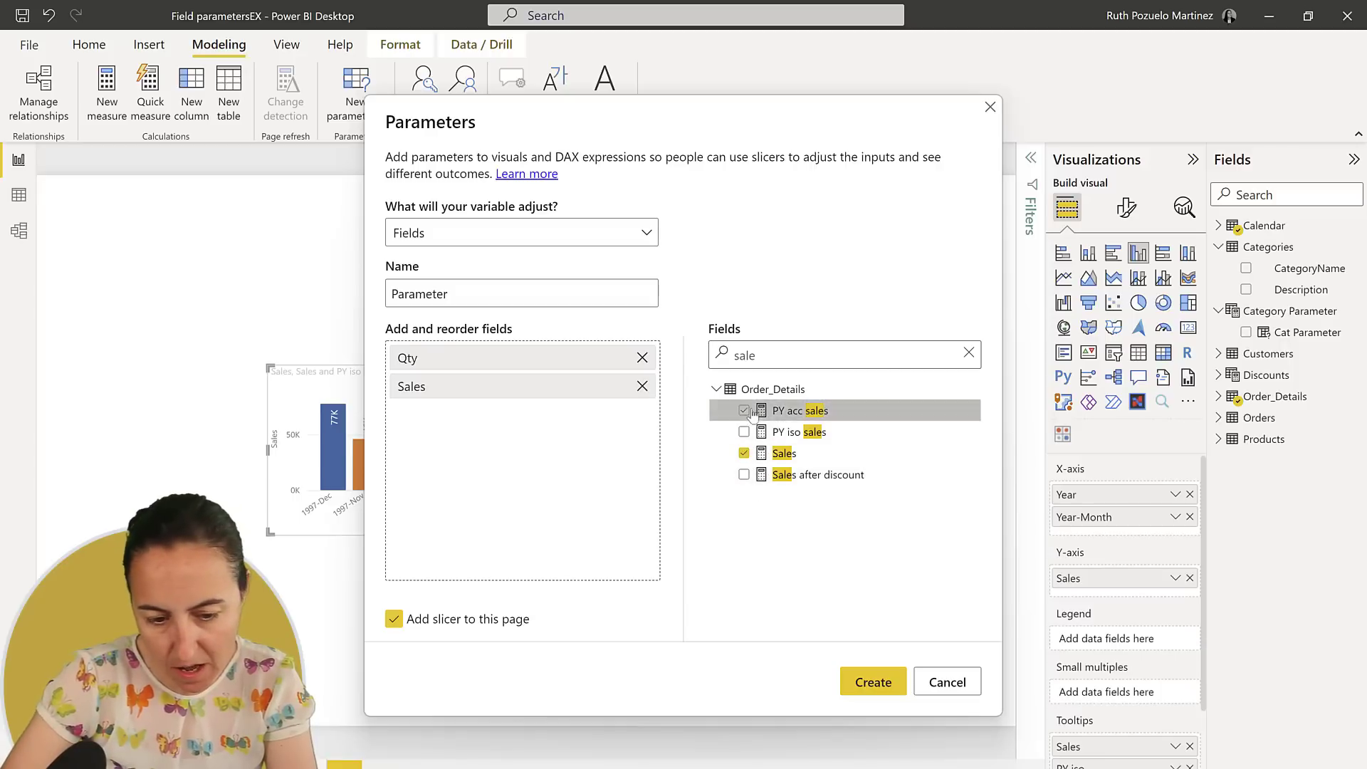
pyautogui.click(744, 432)
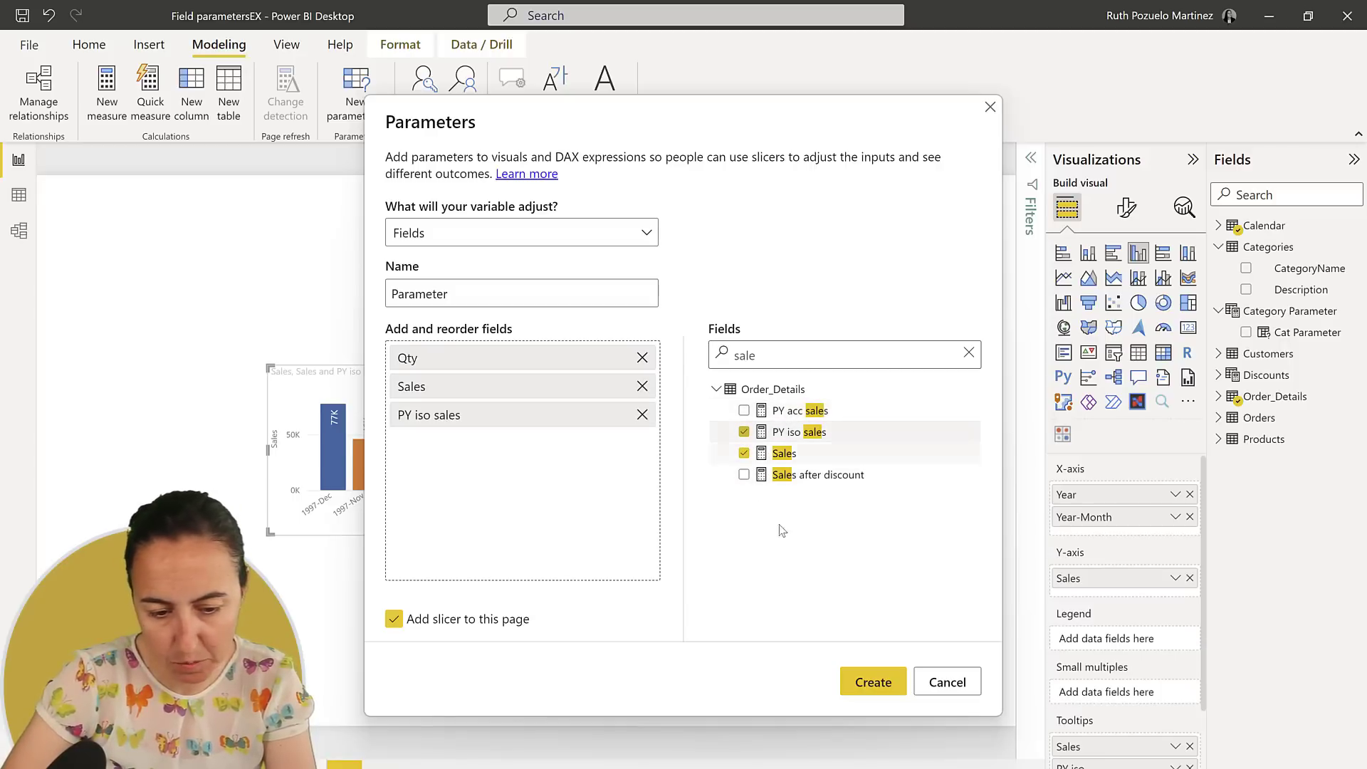
pyautogui.click(873, 682)
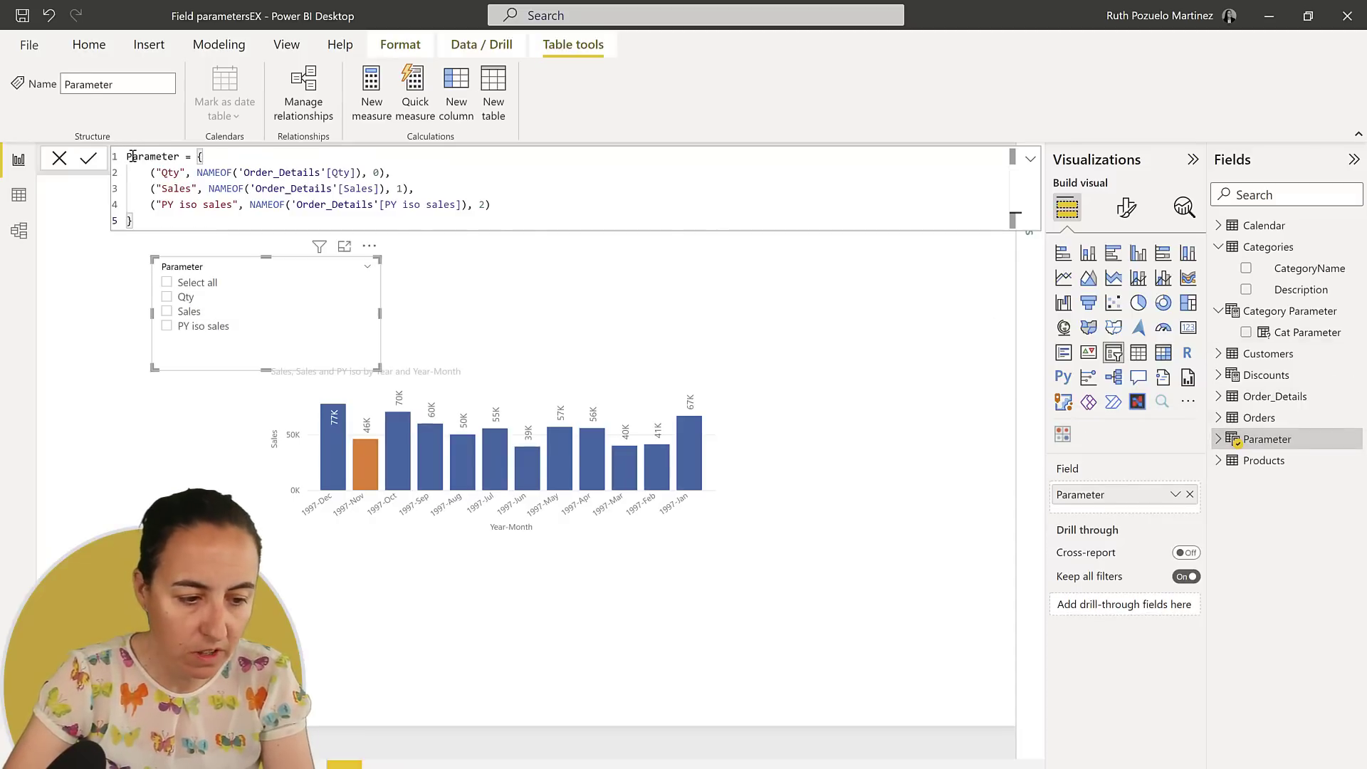
# Step: Rename the parameter table to Measures slicer, move its slicer clear of the column chart and select Qty in it
pyautogui.write('Measures slic')
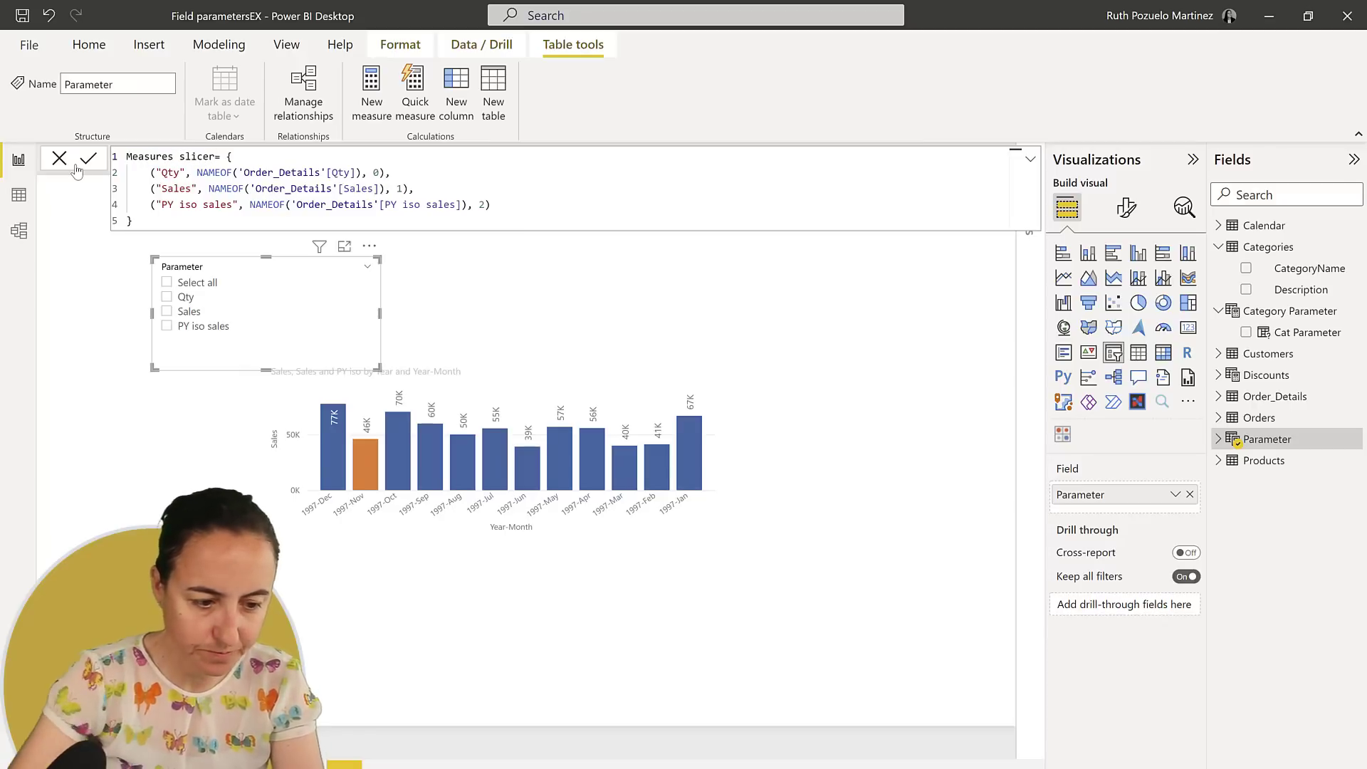
pyautogui.click(77, 170)
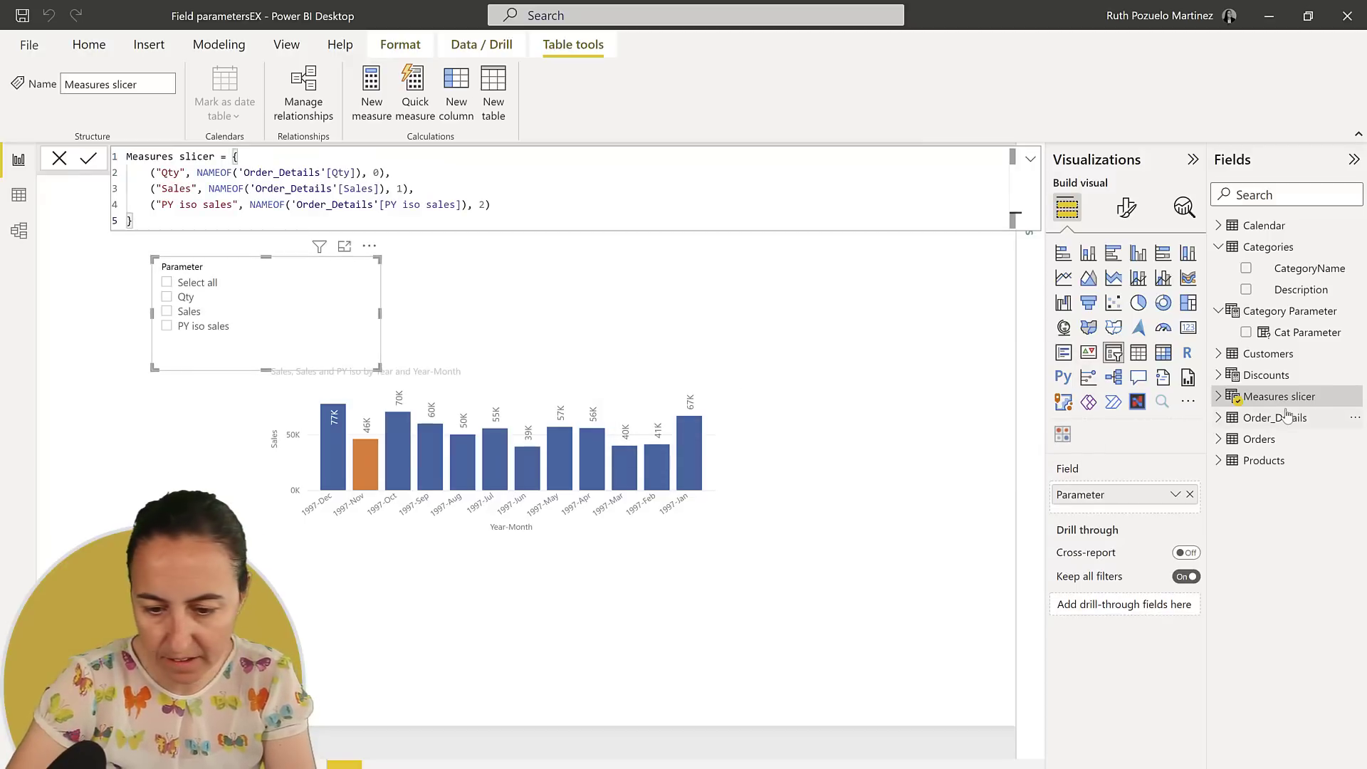
pyautogui.moveTo(353, 243); pyautogui.dragTo(292, 228)
pyautogui.click(123, 283)
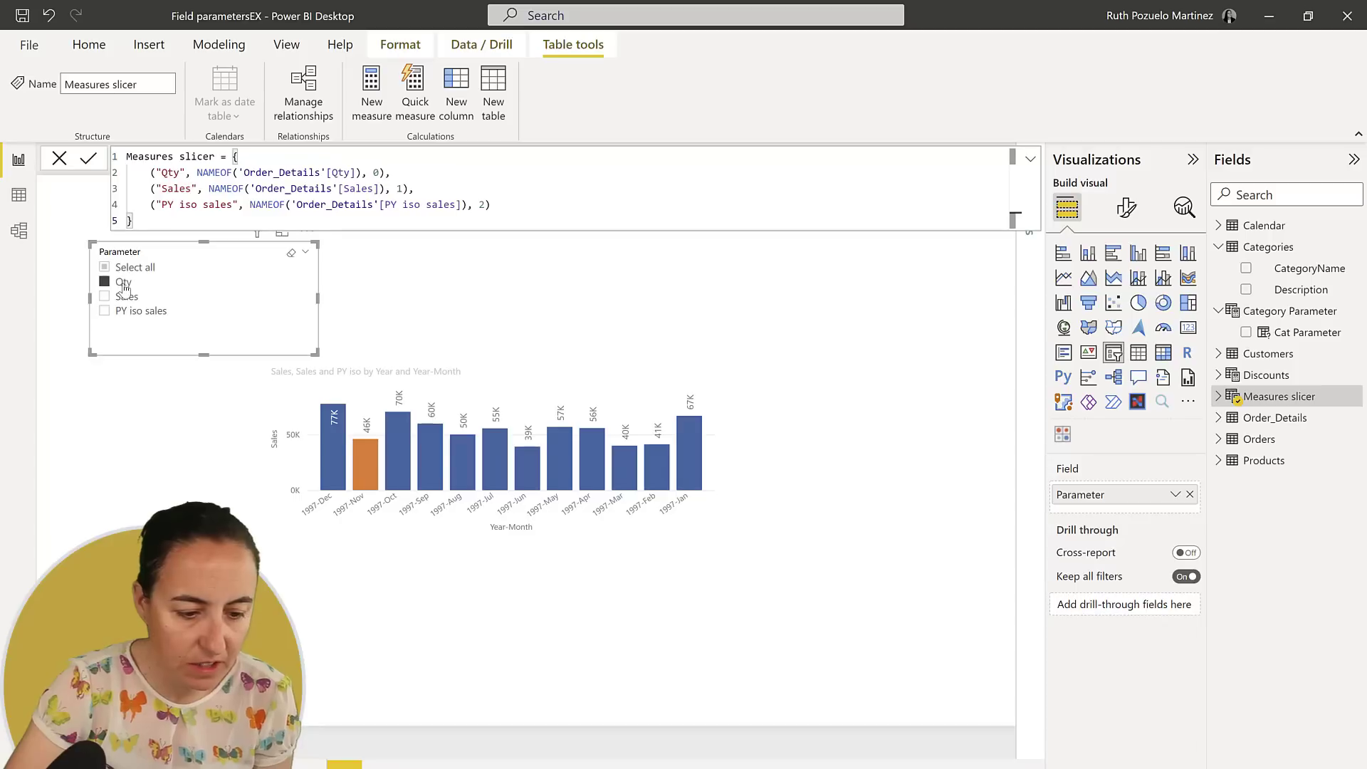
# Step: Replace Sales on the column chart's Y-axis with the Parameter field from the Measures slicer table
pyautogui.click(591, 393)
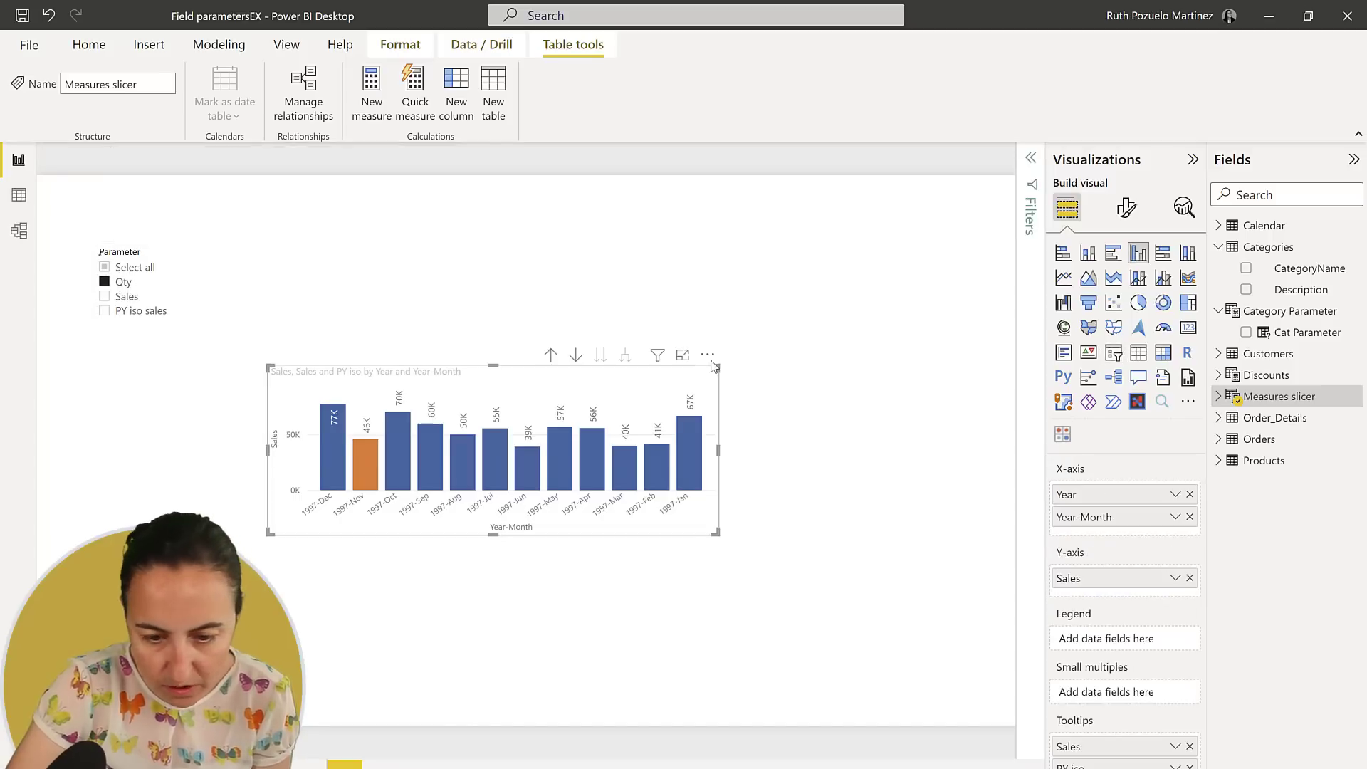
pyautogui.click(1218, 396)
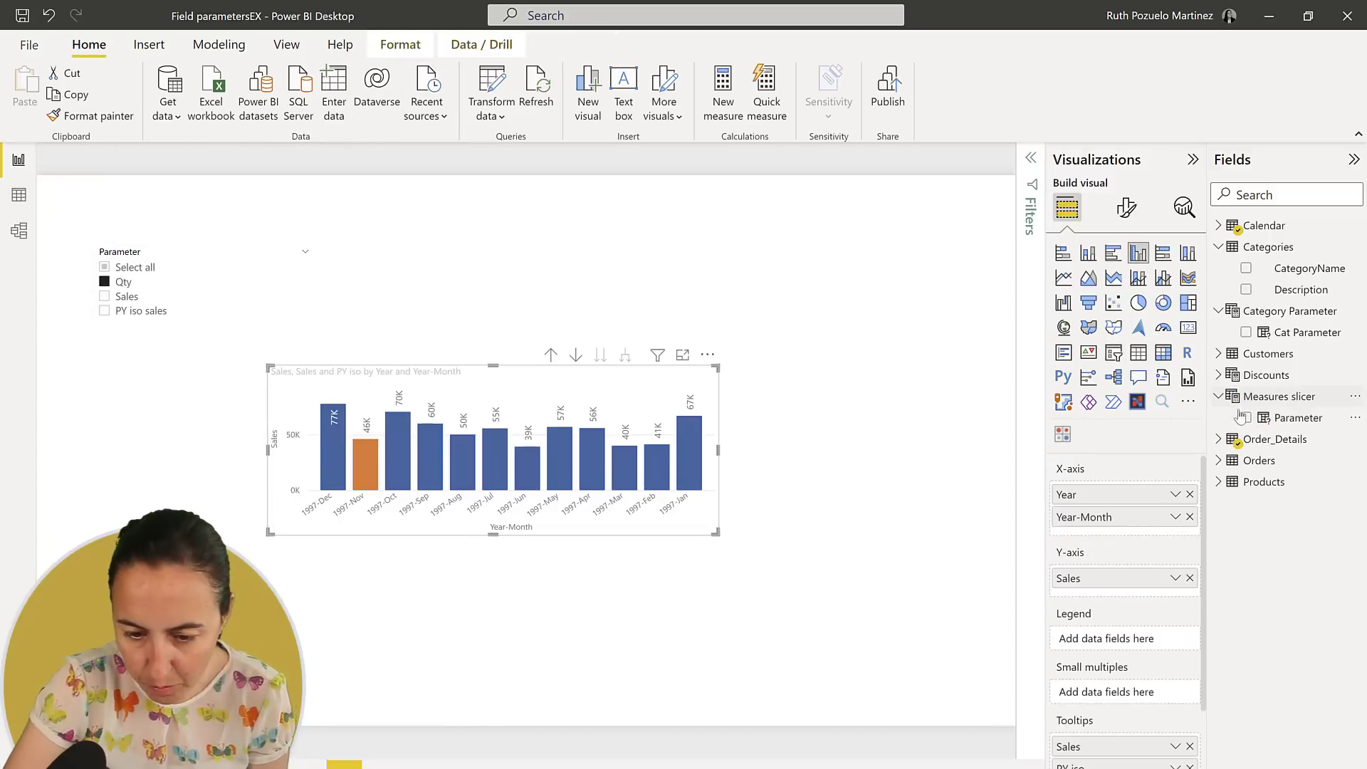
pyautogui.moveTo(1293, 419); pyautogui.dragTo(1130, 597)
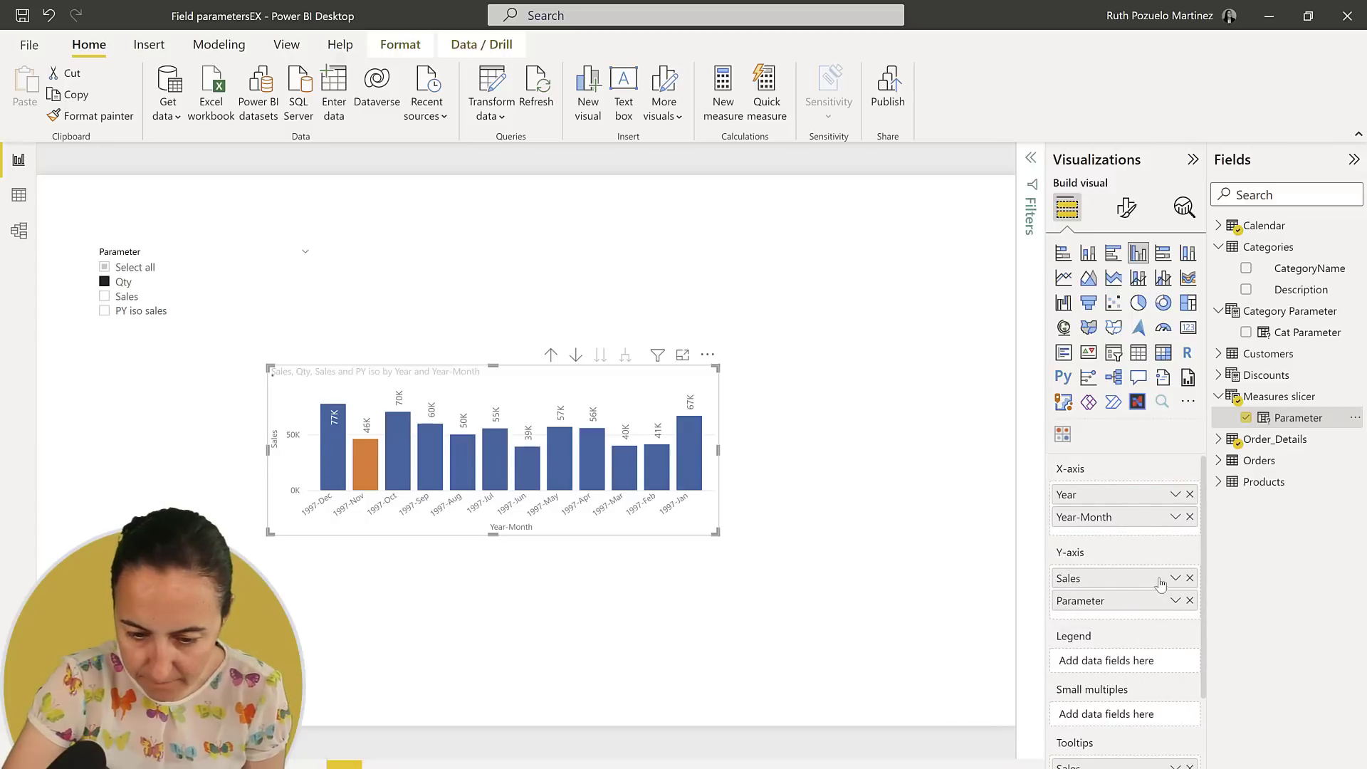
pyautogui.click(1190, 578)
# Step: Rename the Parameter field in the Measures slicer table to measure slicer
pyautogui.rightClick(1281, 428)
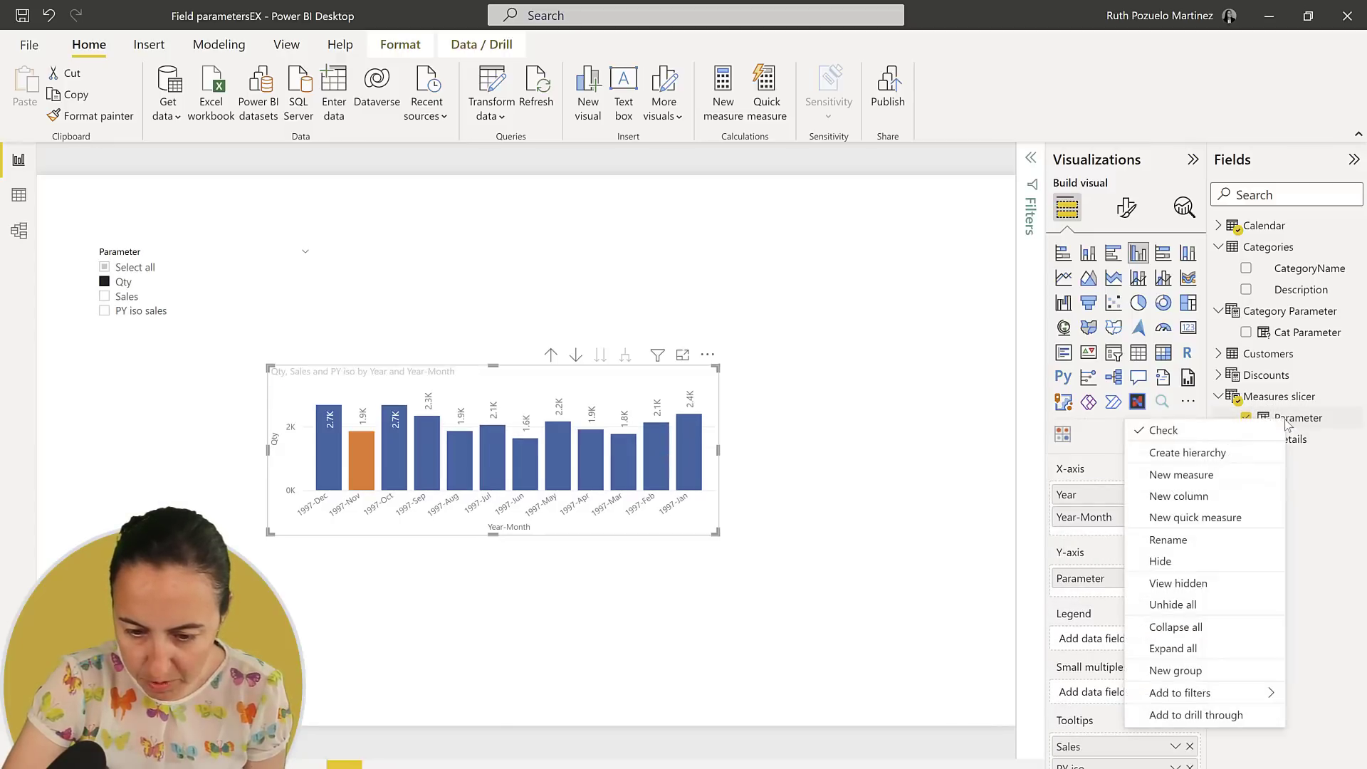
pyautogui.click(1192, 541)
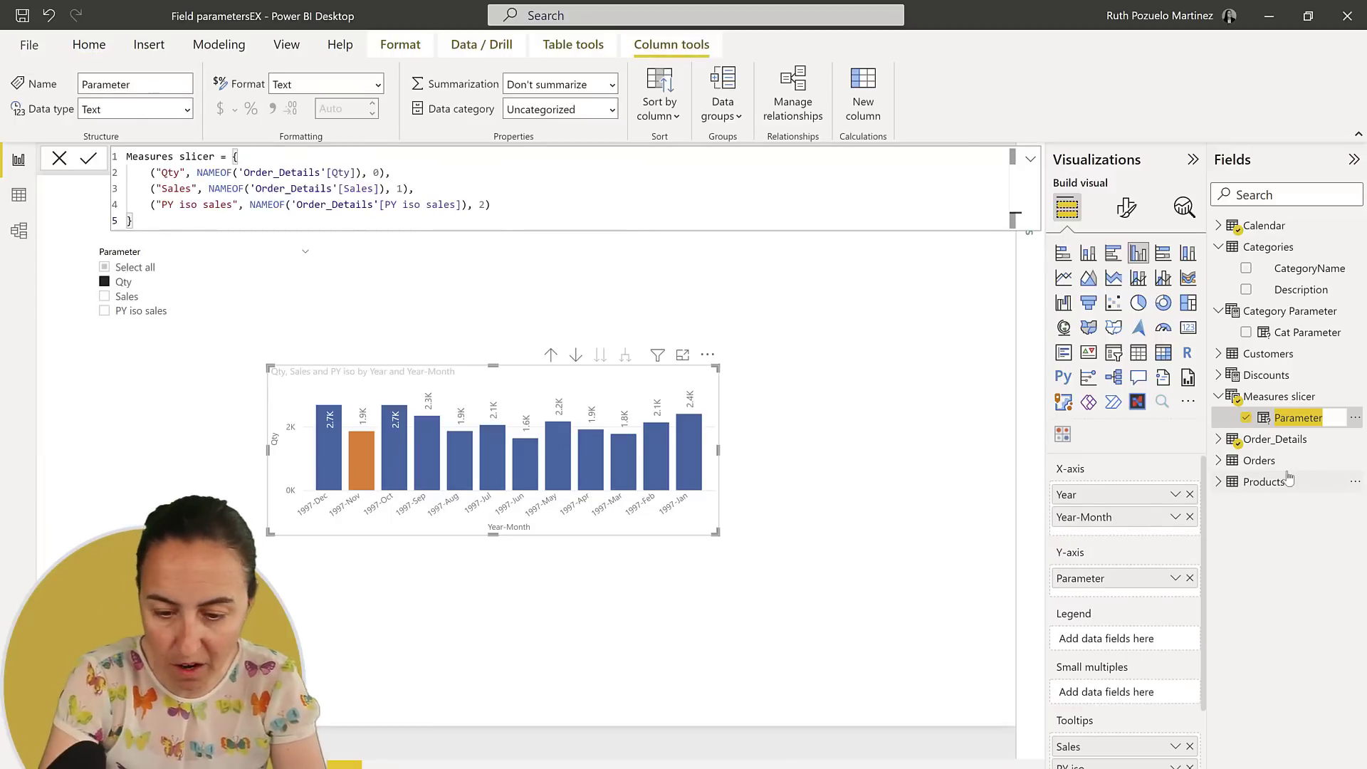
pyautogui.write('measure slicer')
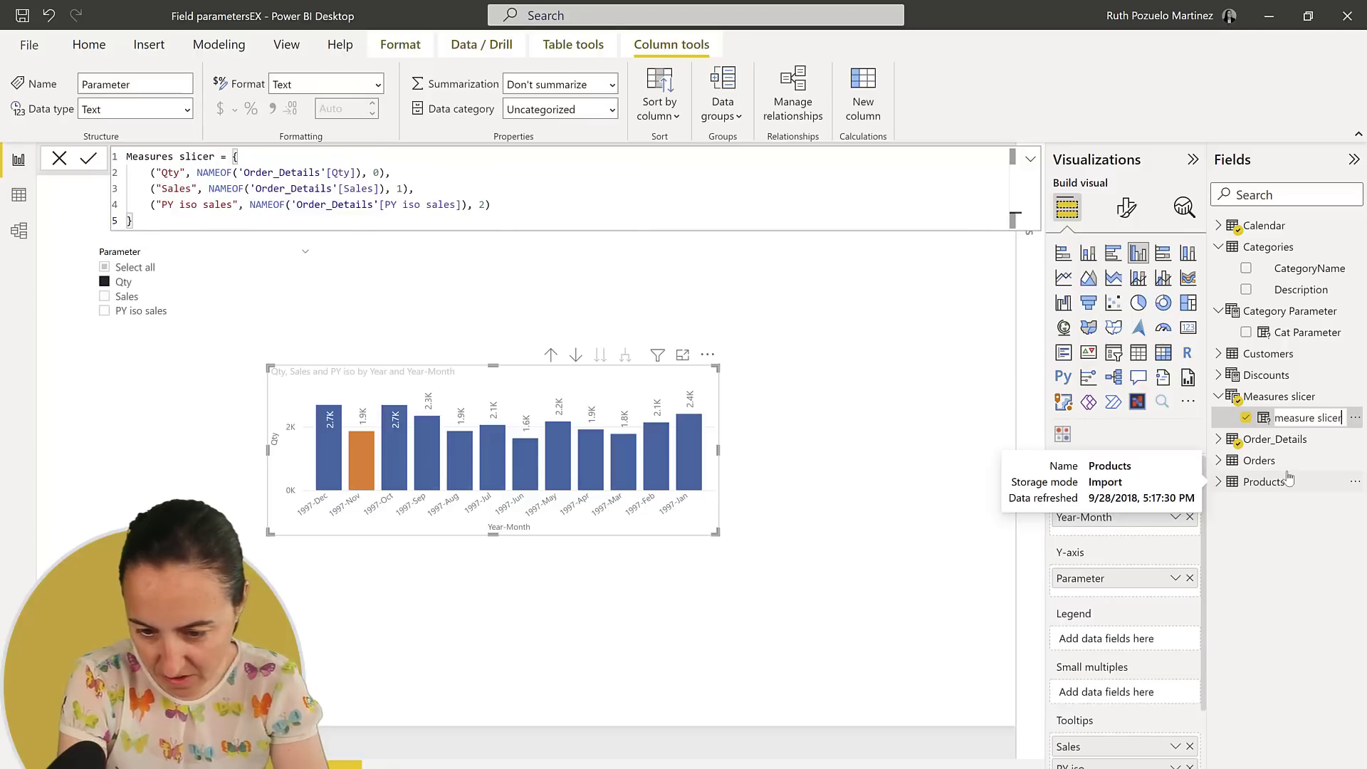
pyautogui.press('Return')
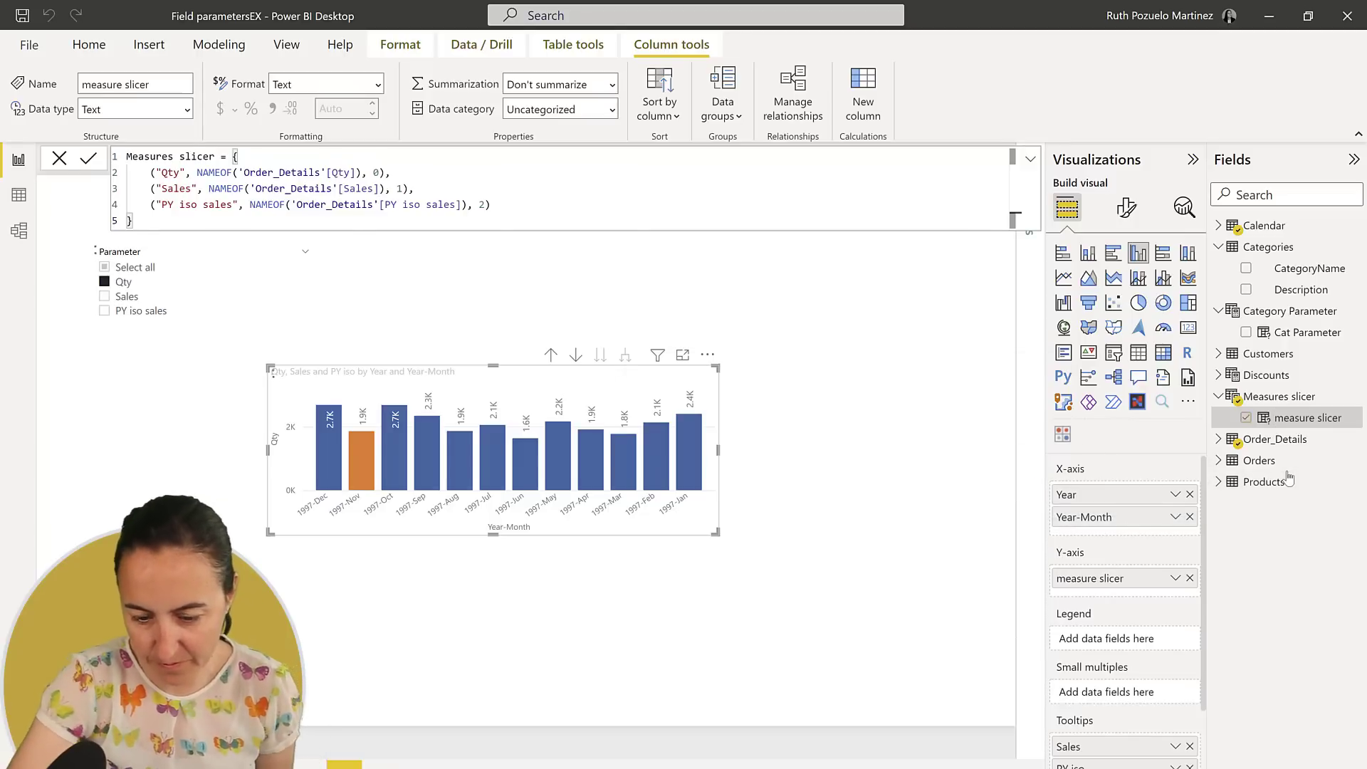
# Step: Choose Sales in the slicer and drill the column chart up from months to years
pyautogui.click(126, 298)
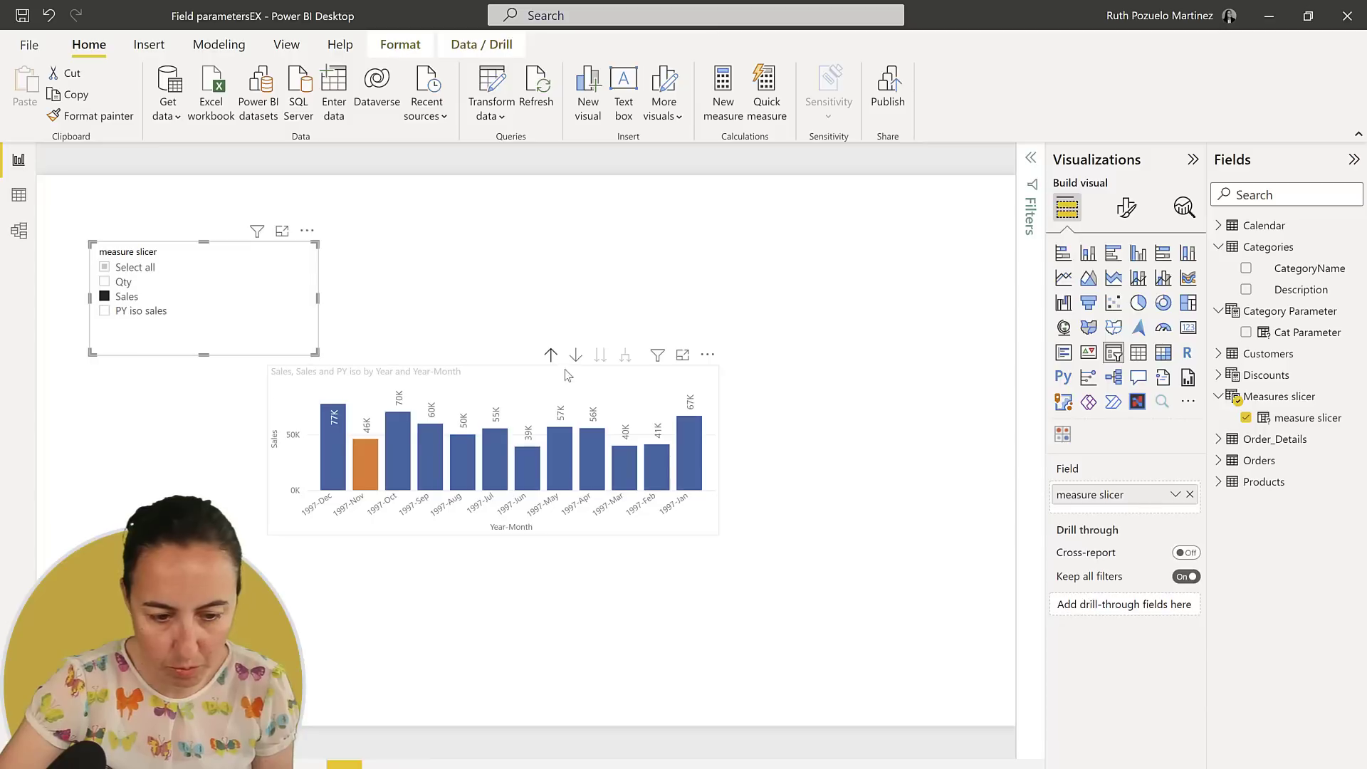
pyautogui.click(551, 354)
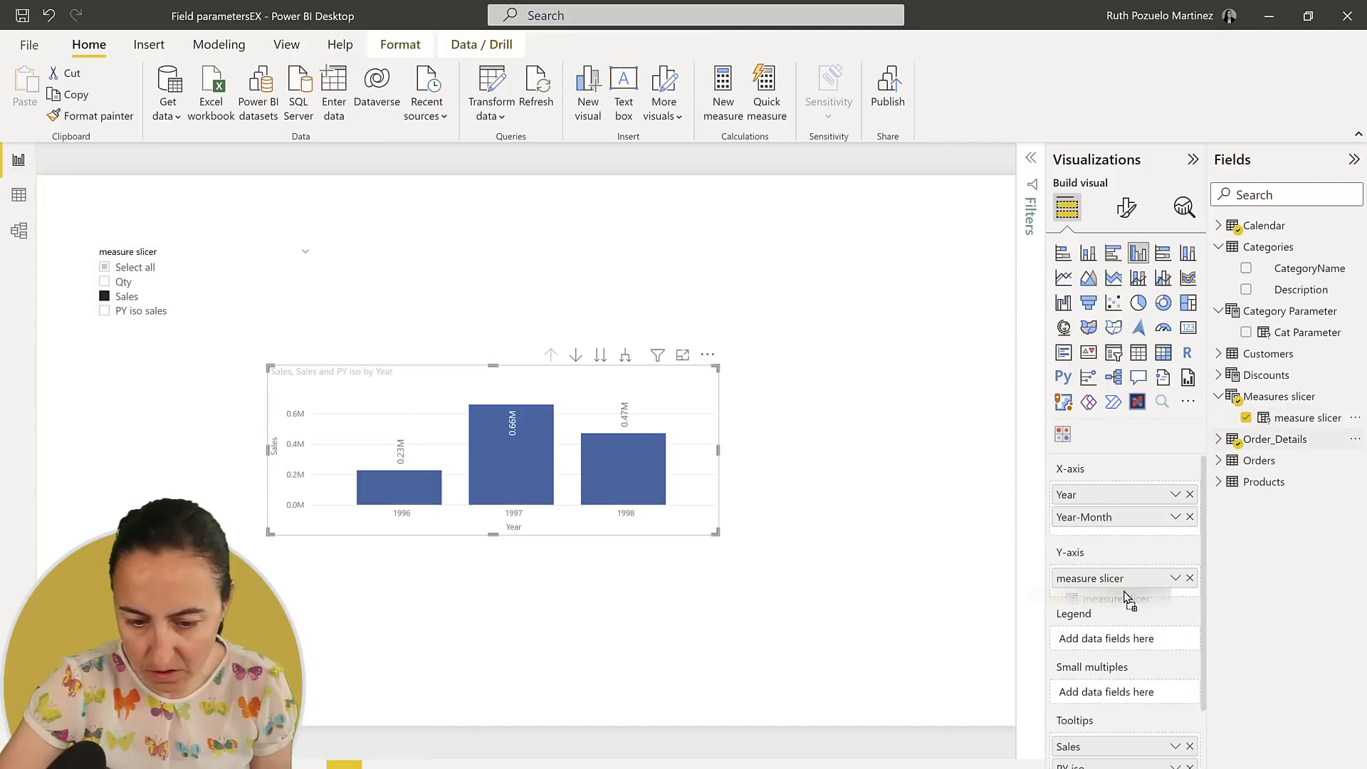
pyautogui.moveTo(1115, 578); pyautogui.dragTo(1282, 428)
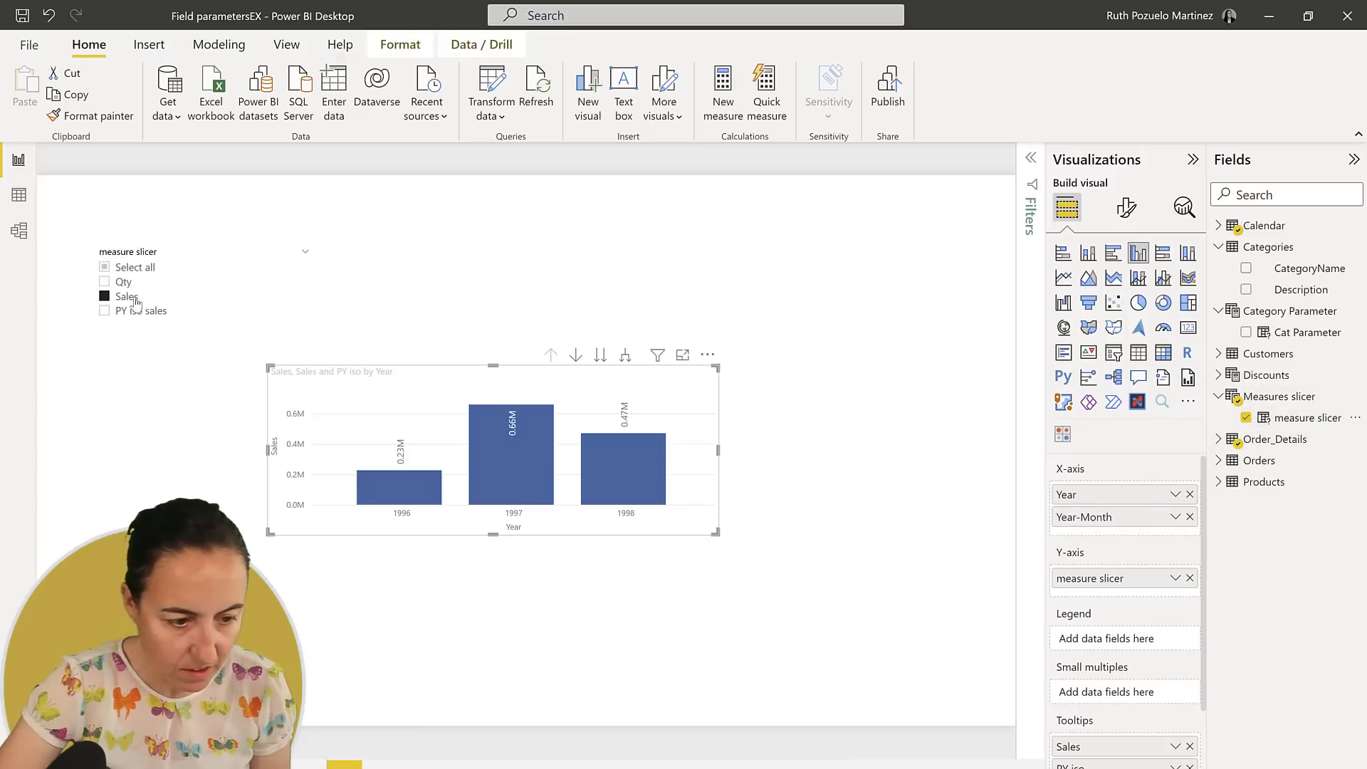
# Step: Test the slicer on the column chart by choosing Qty, Sales, PY iso sales and all three measures together
pyautogui.click(119, 283)
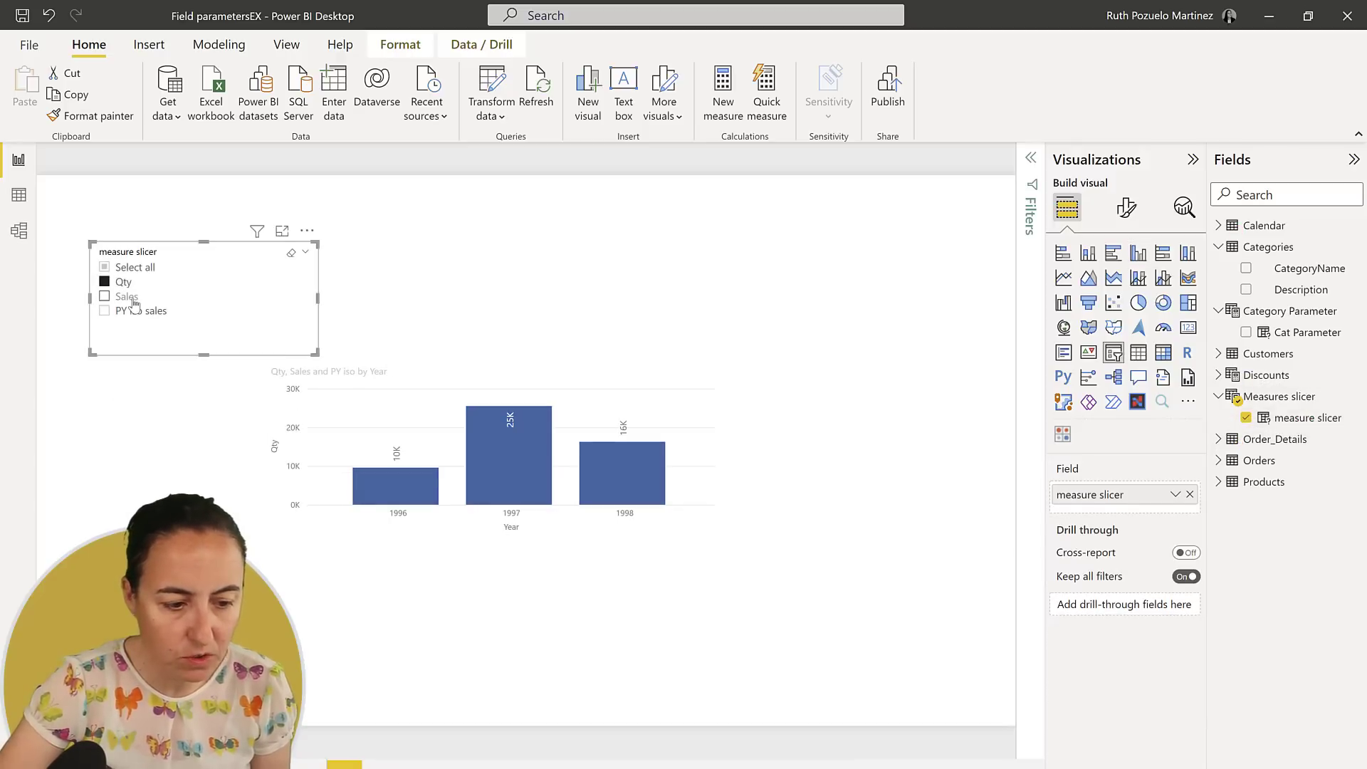
pyautogui.click(126, 296)
pyautogui.click(138, 314)
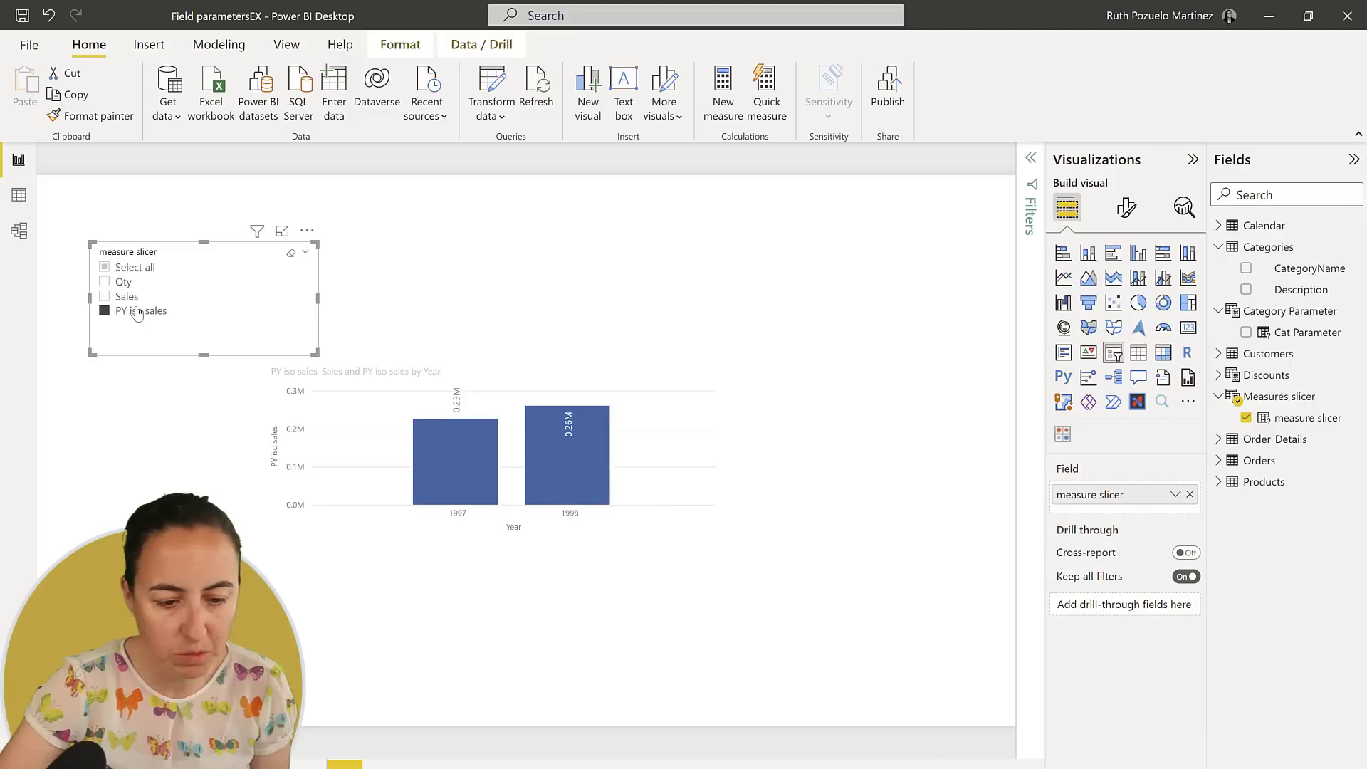
pyautogui.click(128, 271)
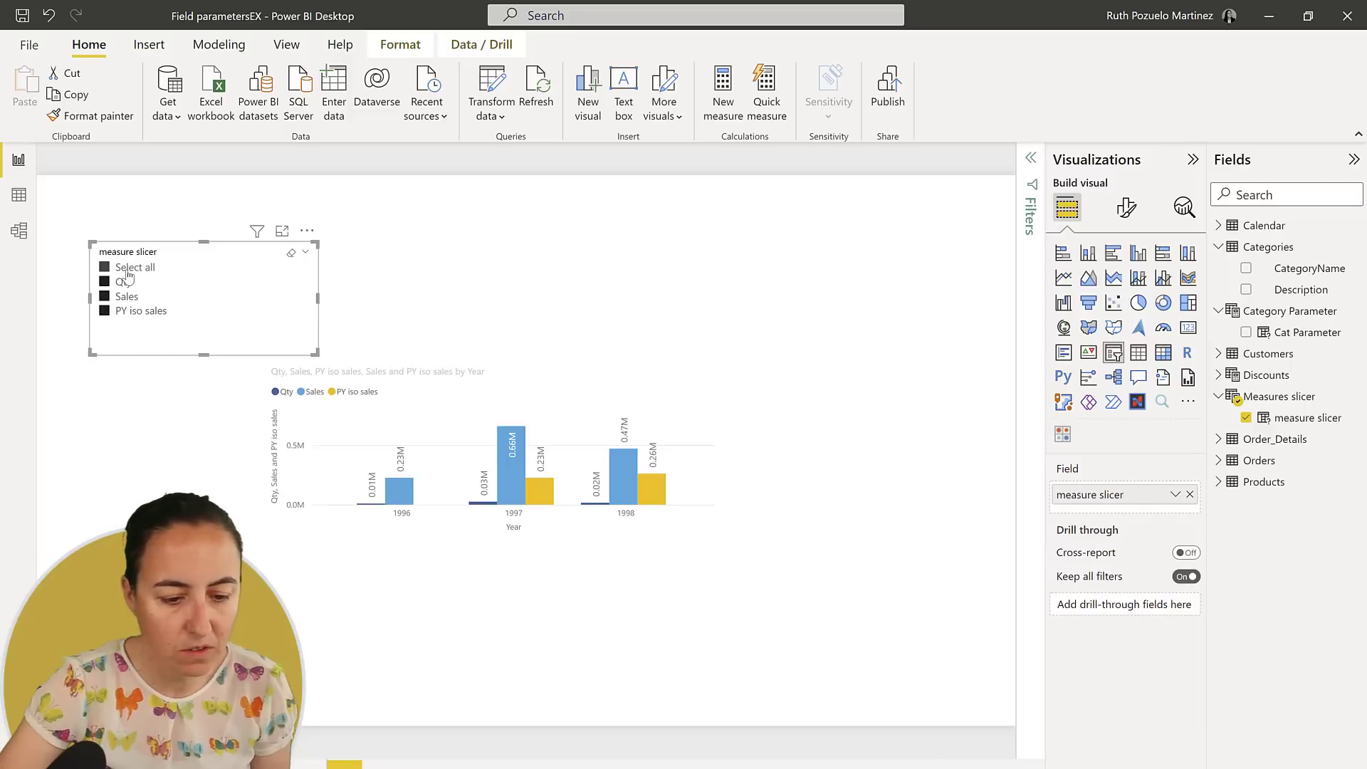
# Step: Clear every selection in the measure slicer and move the slicer closer to the page's upper-left corner
pyautogui.click(126, 282)
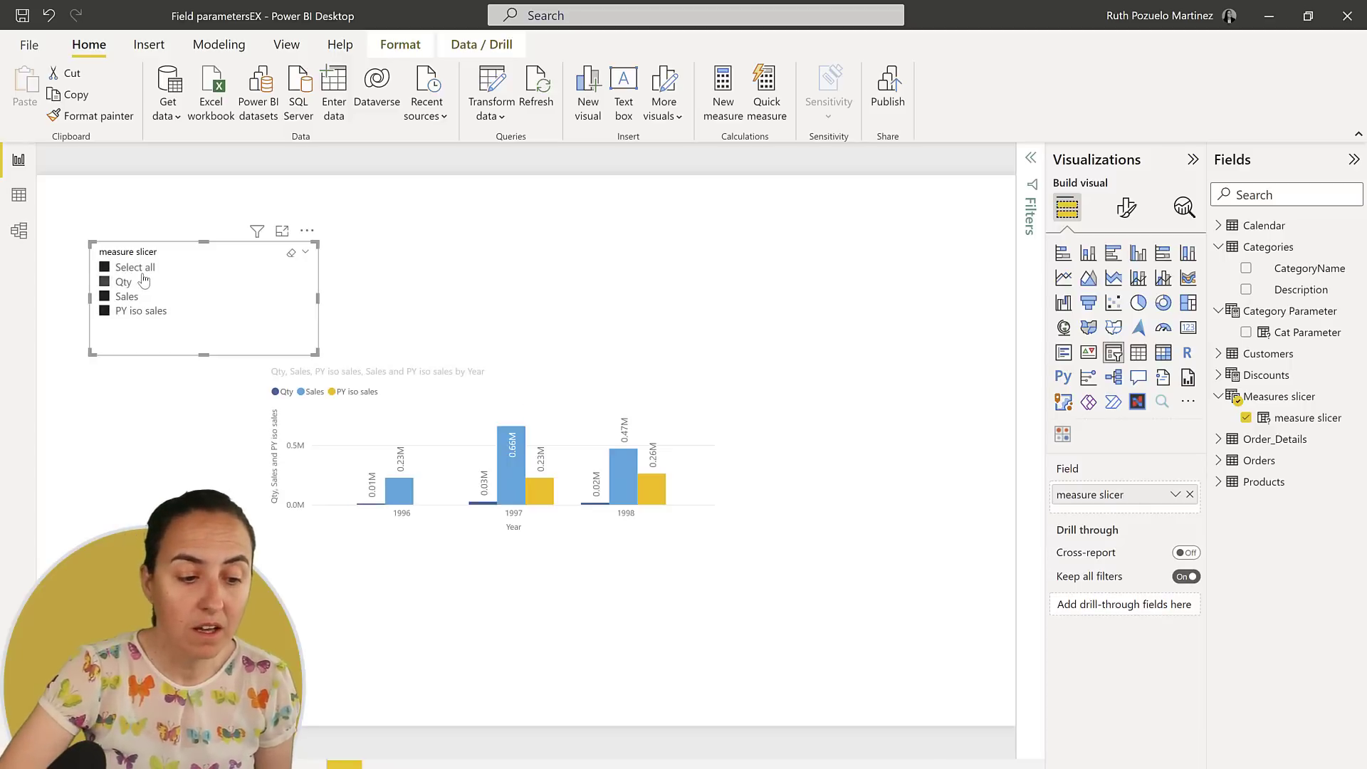
pyautogui.click(126, 267)
pyautogui.click(125, 268)
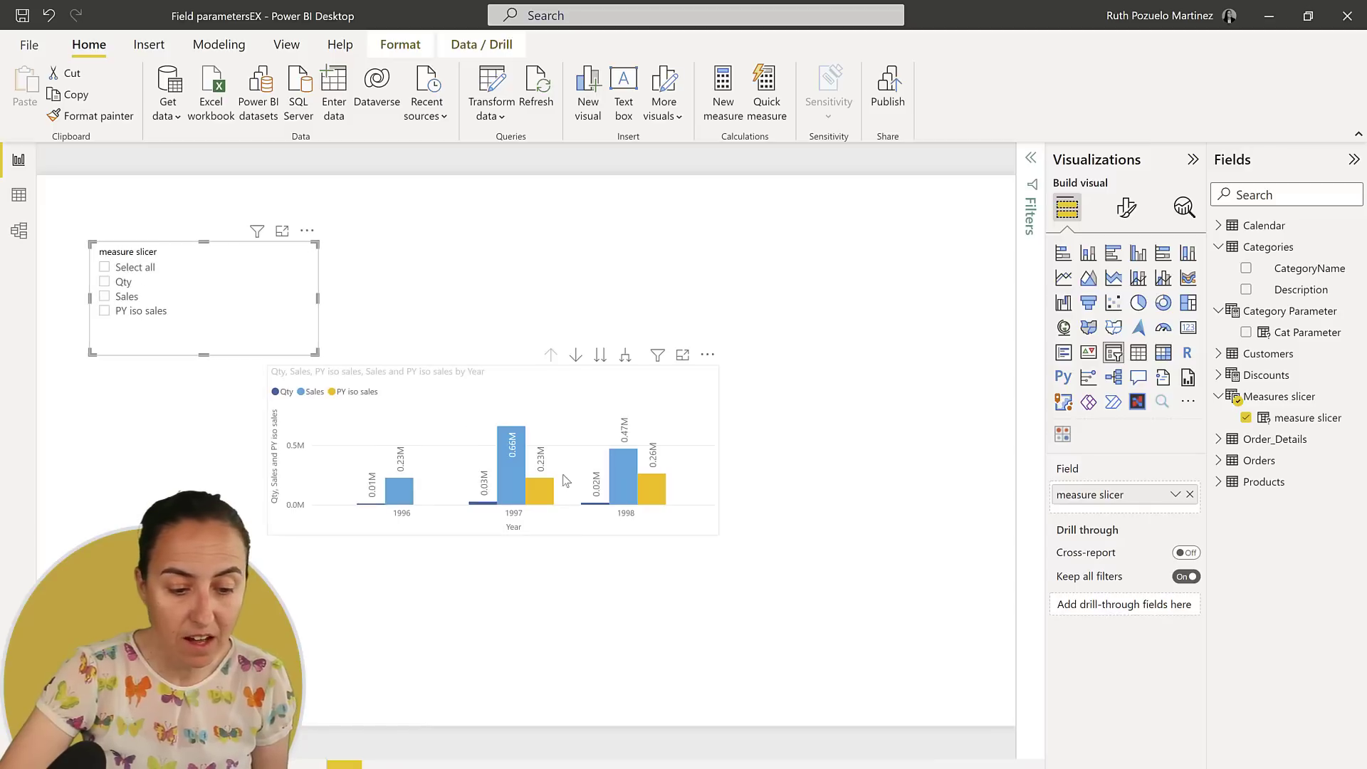
pyautogui.moveTo(616, 467)
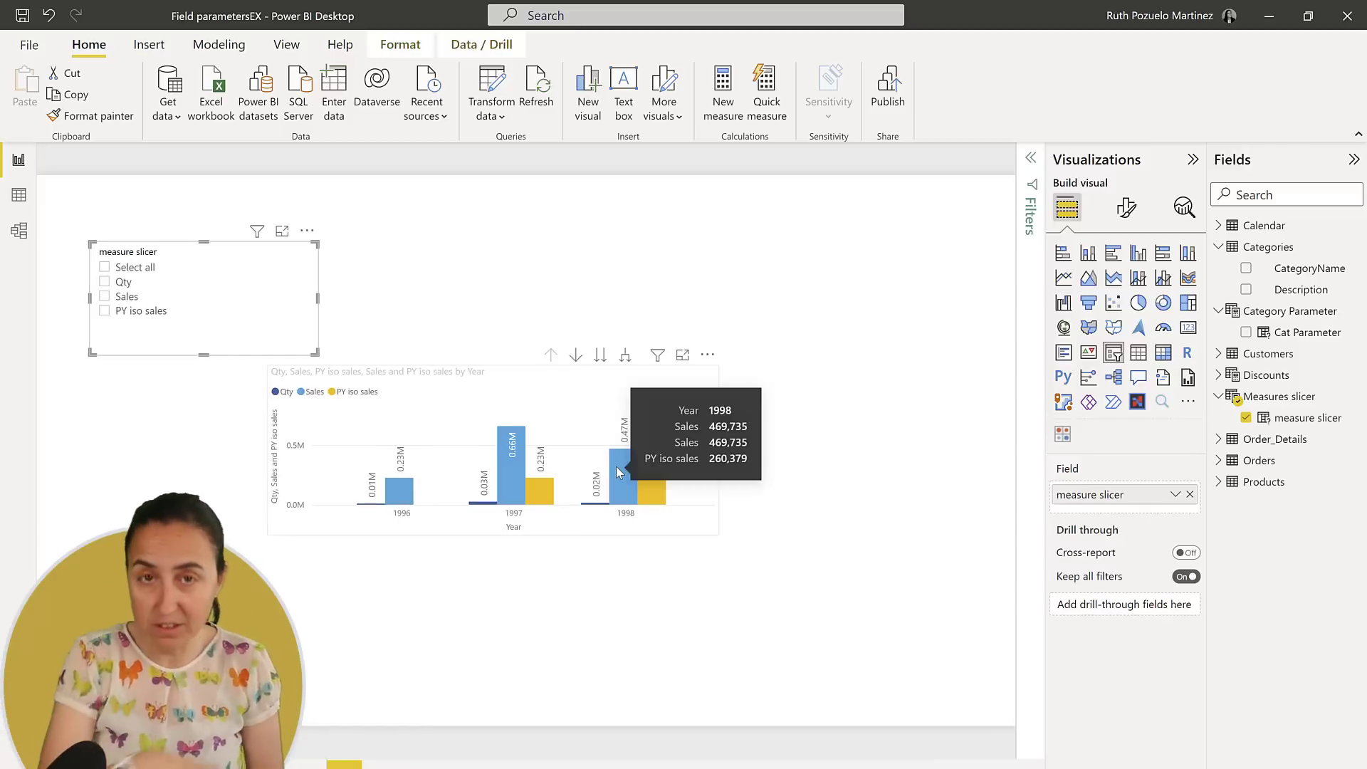
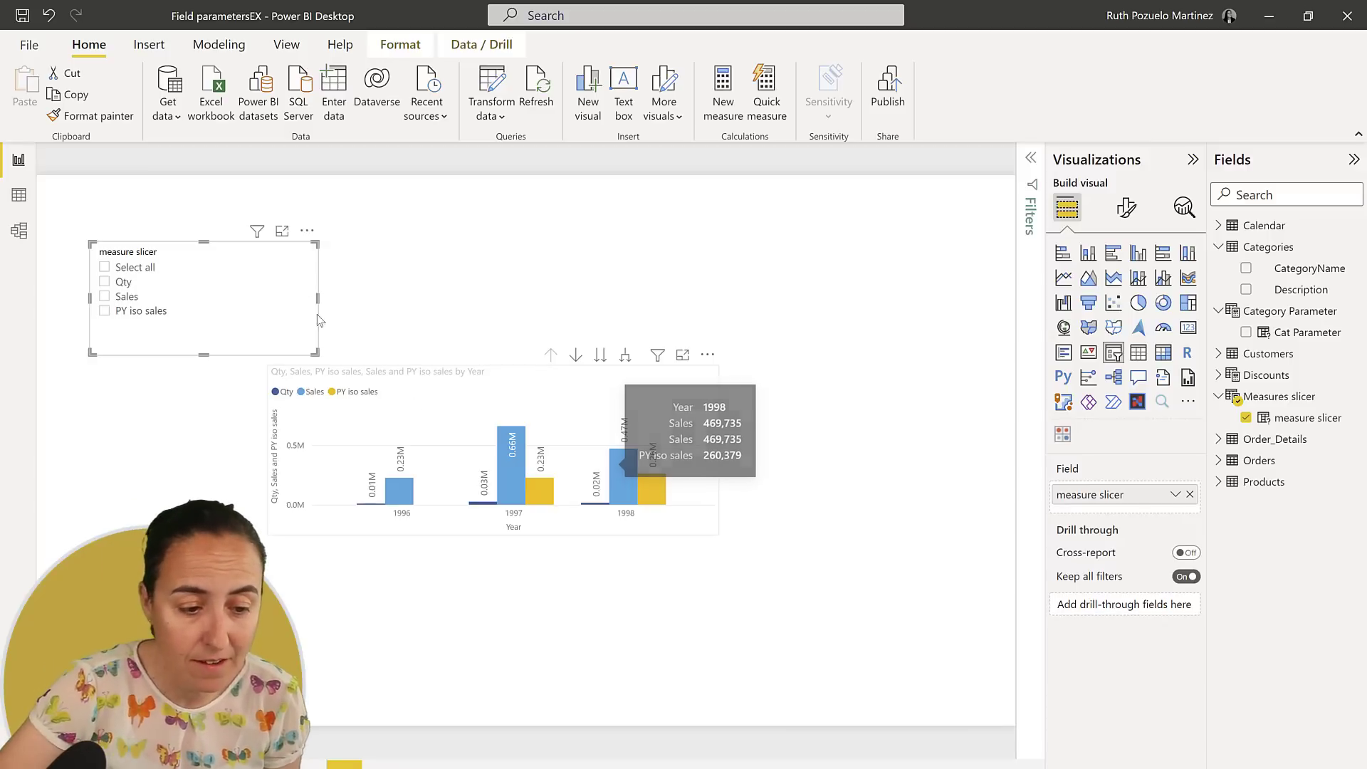
pyautogui.moveTo(310, 243); pyautogui.dragTo(299, 203)
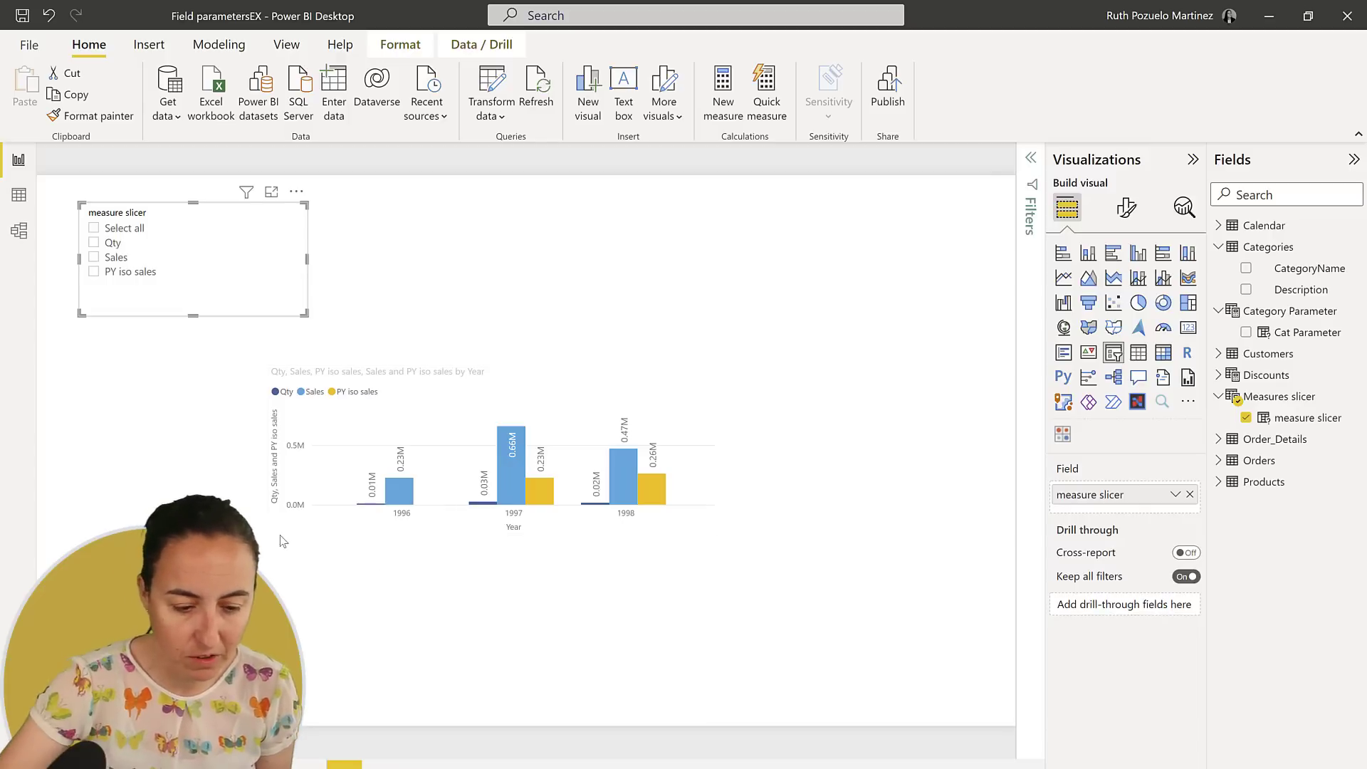
# Step: Add the measure slicer field as a slicer on the page with the Year-Month table and place it above the table near the page's upper-left corner
pyautogui.click(1312, 418)
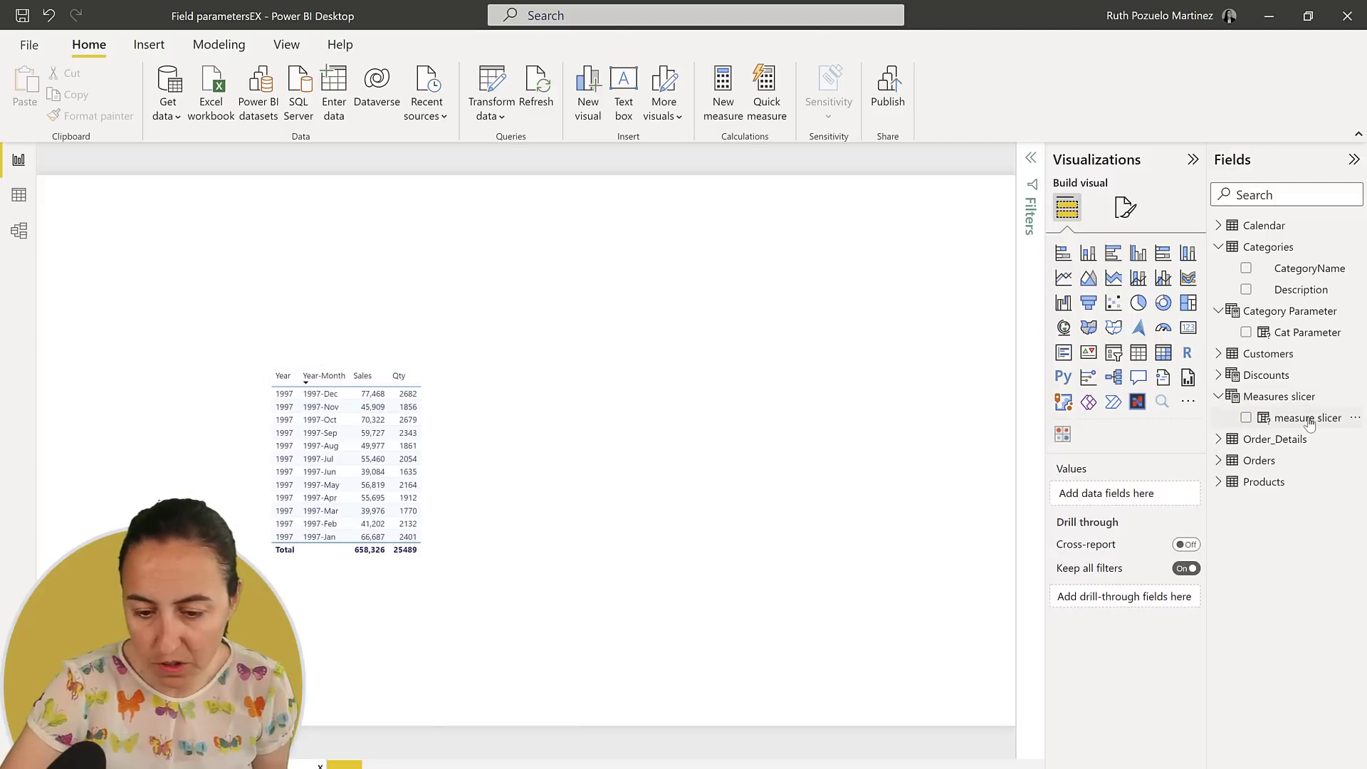
pyautogui.moveTo(1310, 420); pyautogui.dragTo(183, 228)
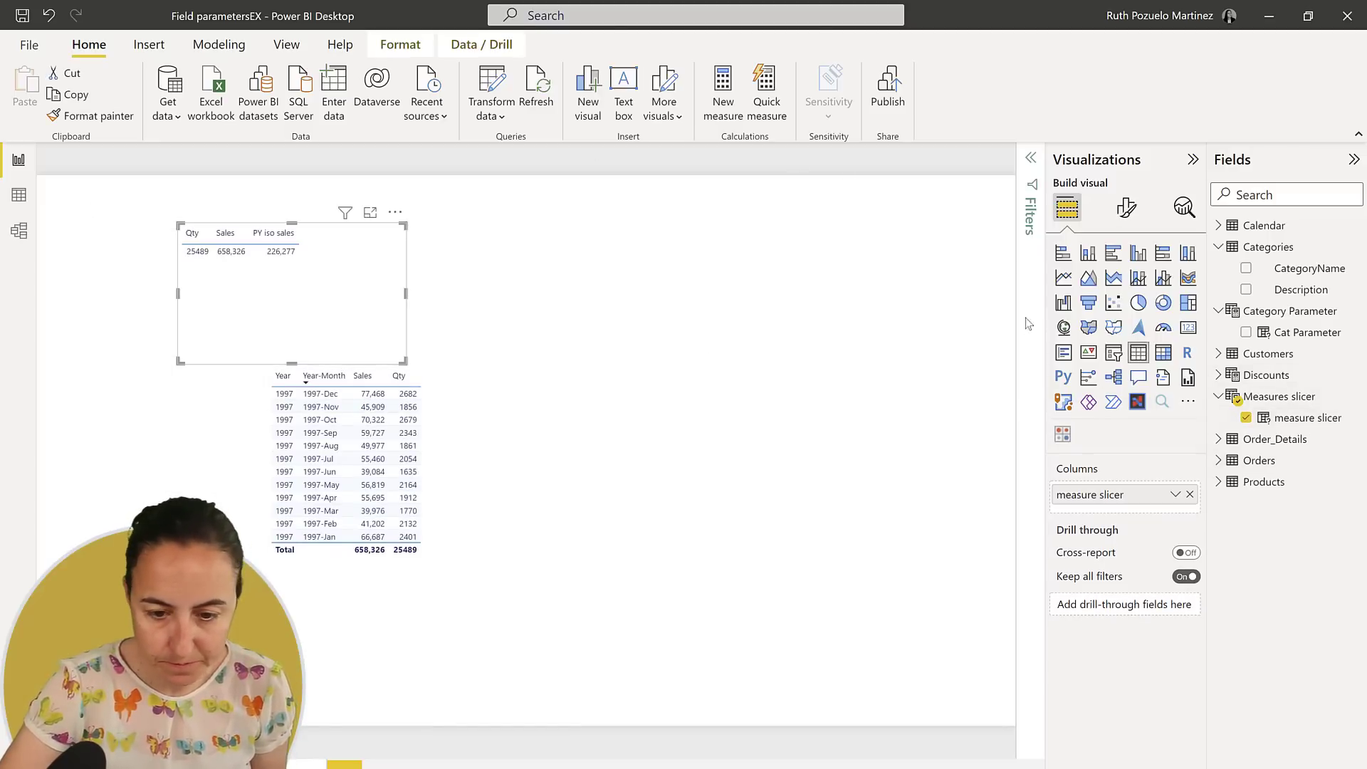
pyautogui.click(1113, 352)
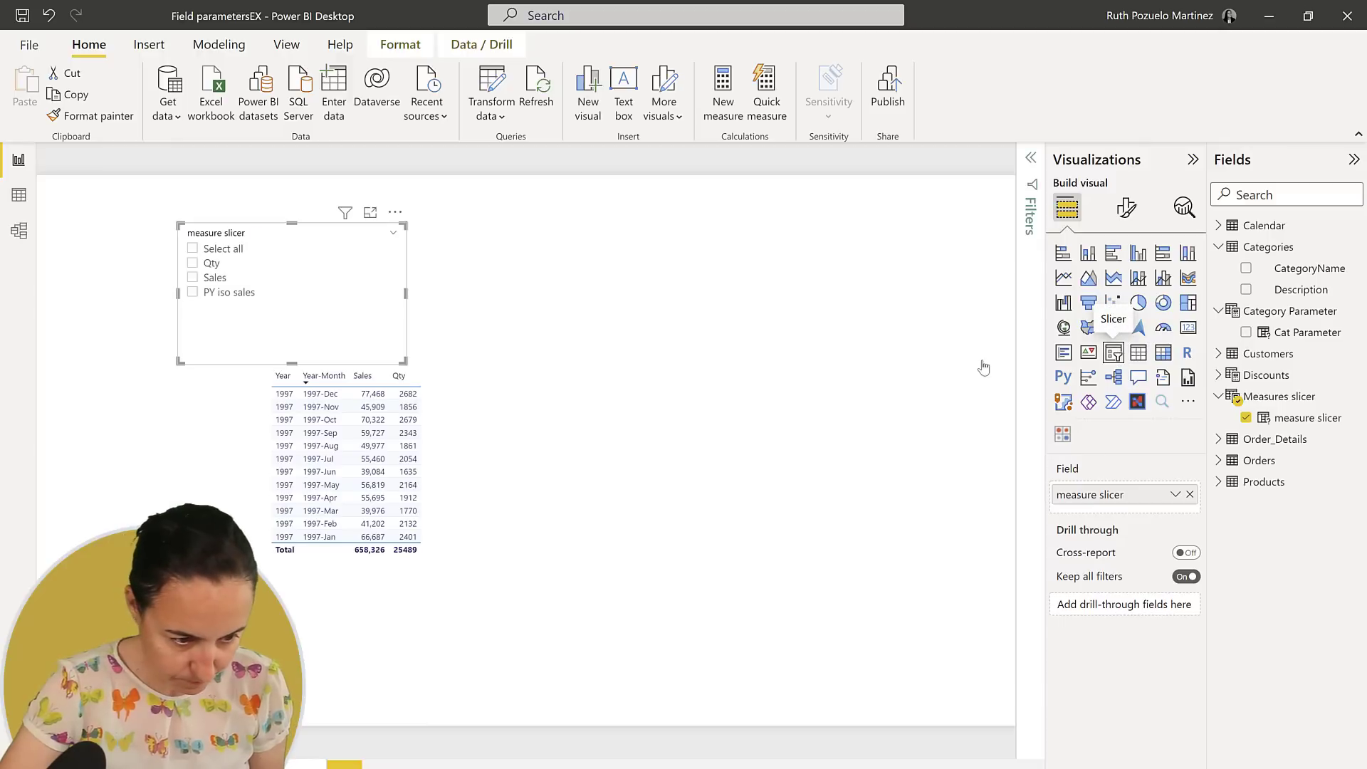
pyautogui.moveTo(396, 218); pyautogui.dragTo(277, 198)
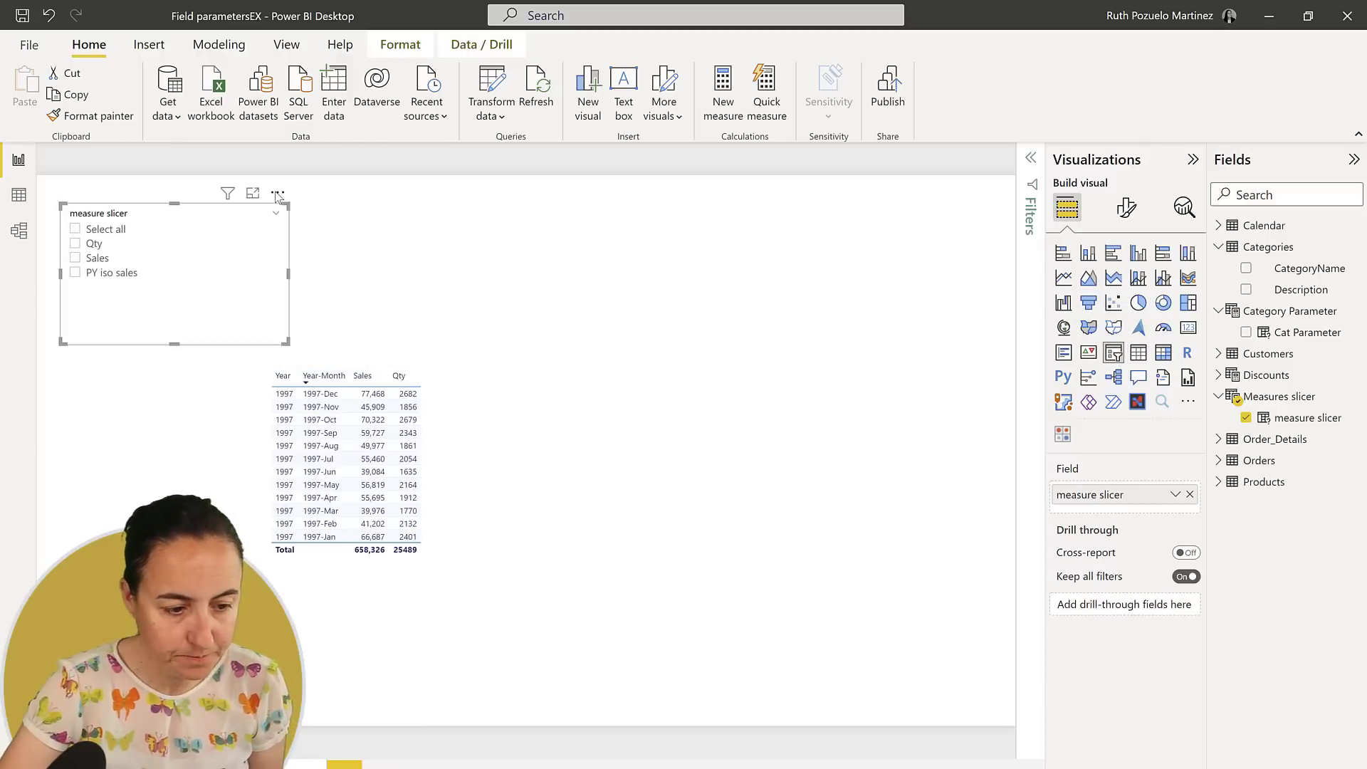
# Step: Review the parameter tables in the model diagram and the DAX definitions of the Category Parameter and Measures slicer tables
pyautogui.click(21, 234)
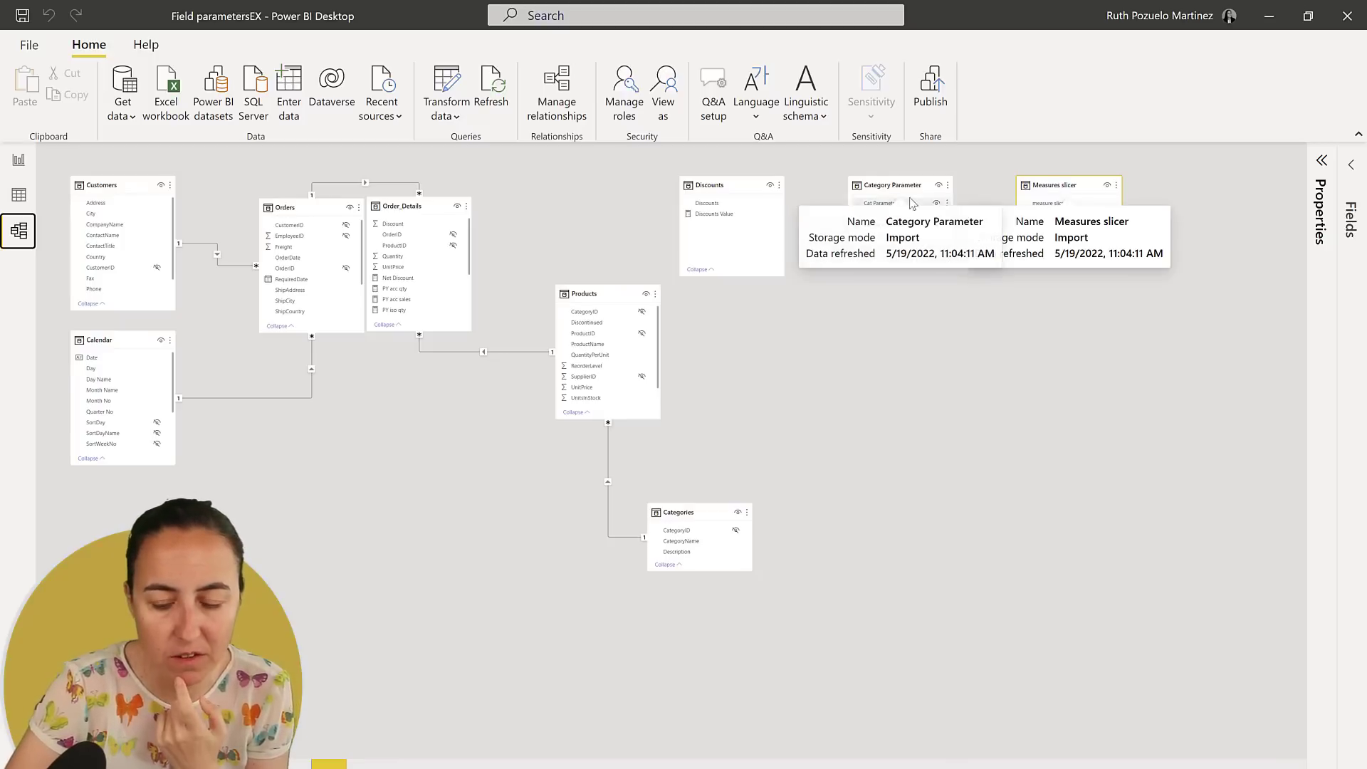
pyautogui.click(6, 196)
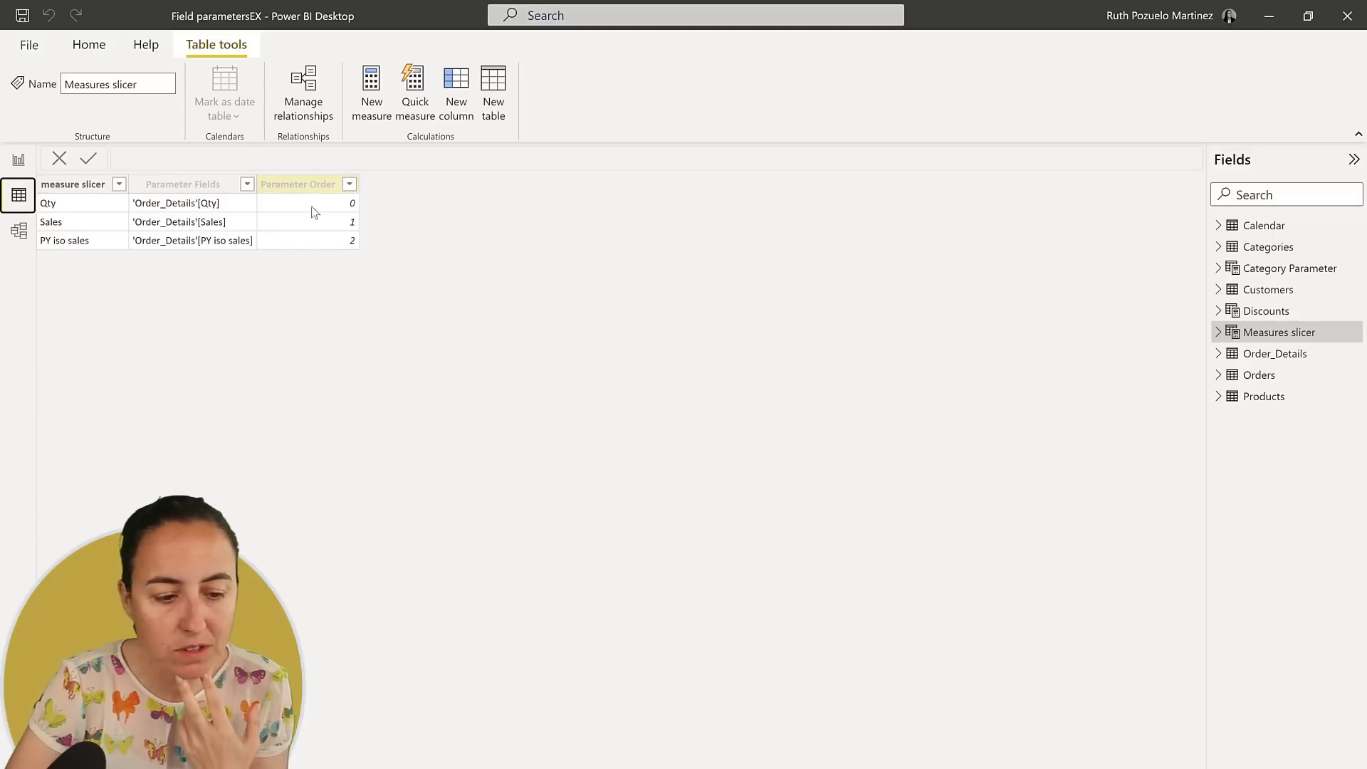
pyautogui.click(1281, 335)
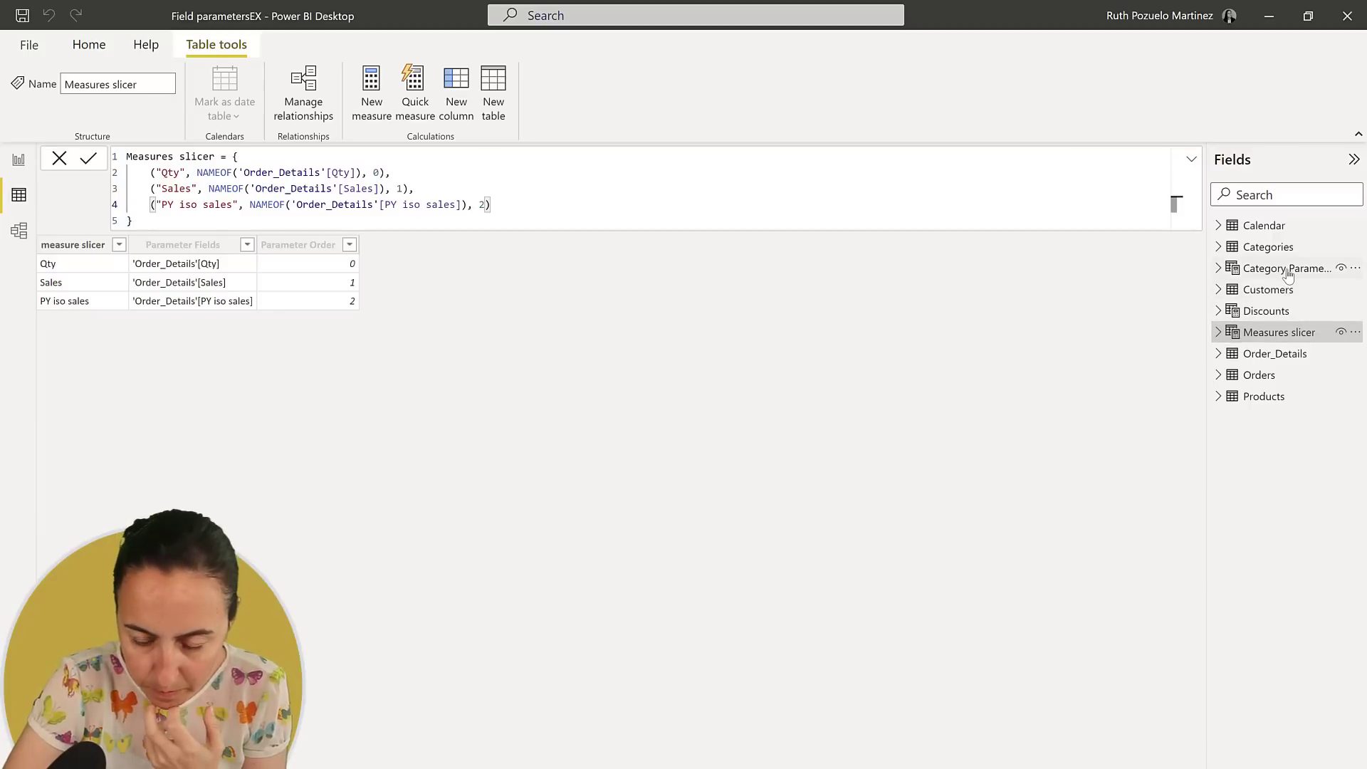
pyautogui.click(1288, 271)
pyautogui.click(1289, 335)
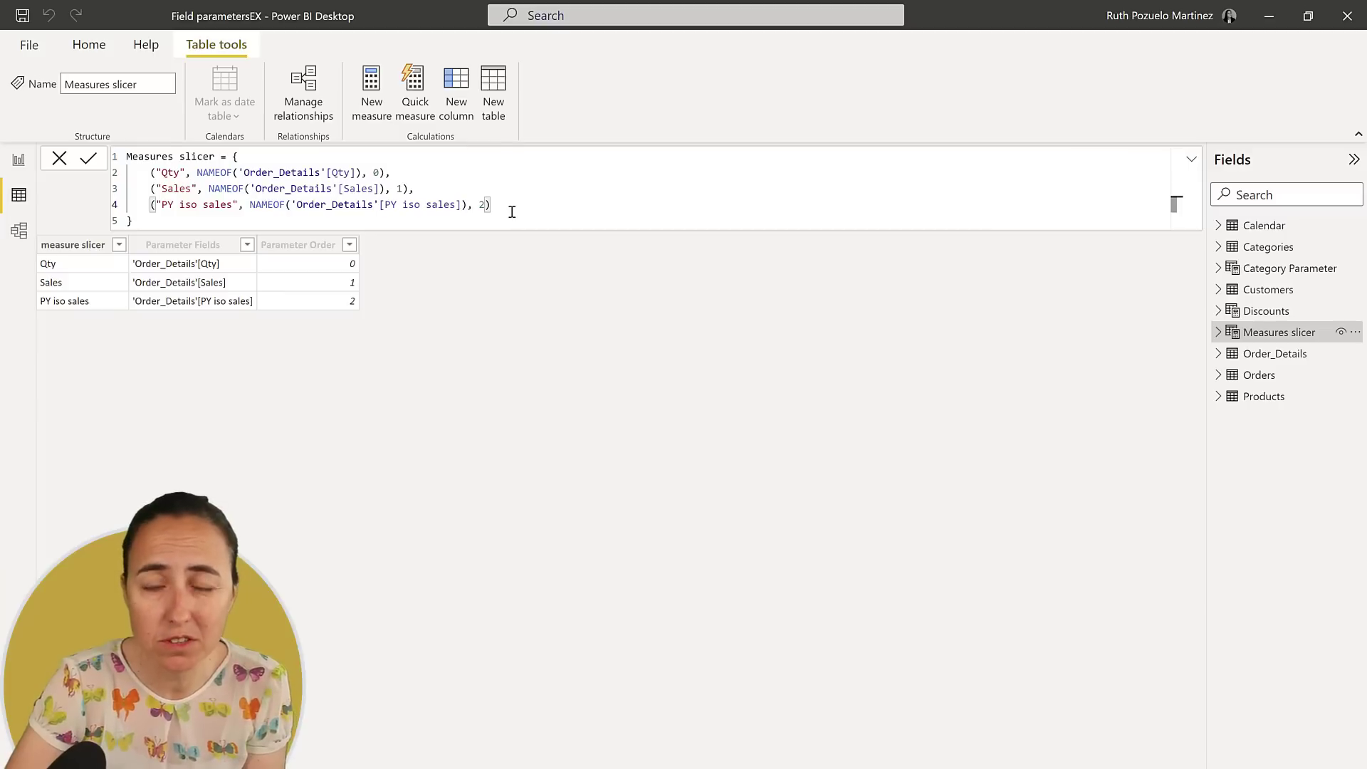
pyautogui.rightClick(1250, 334)
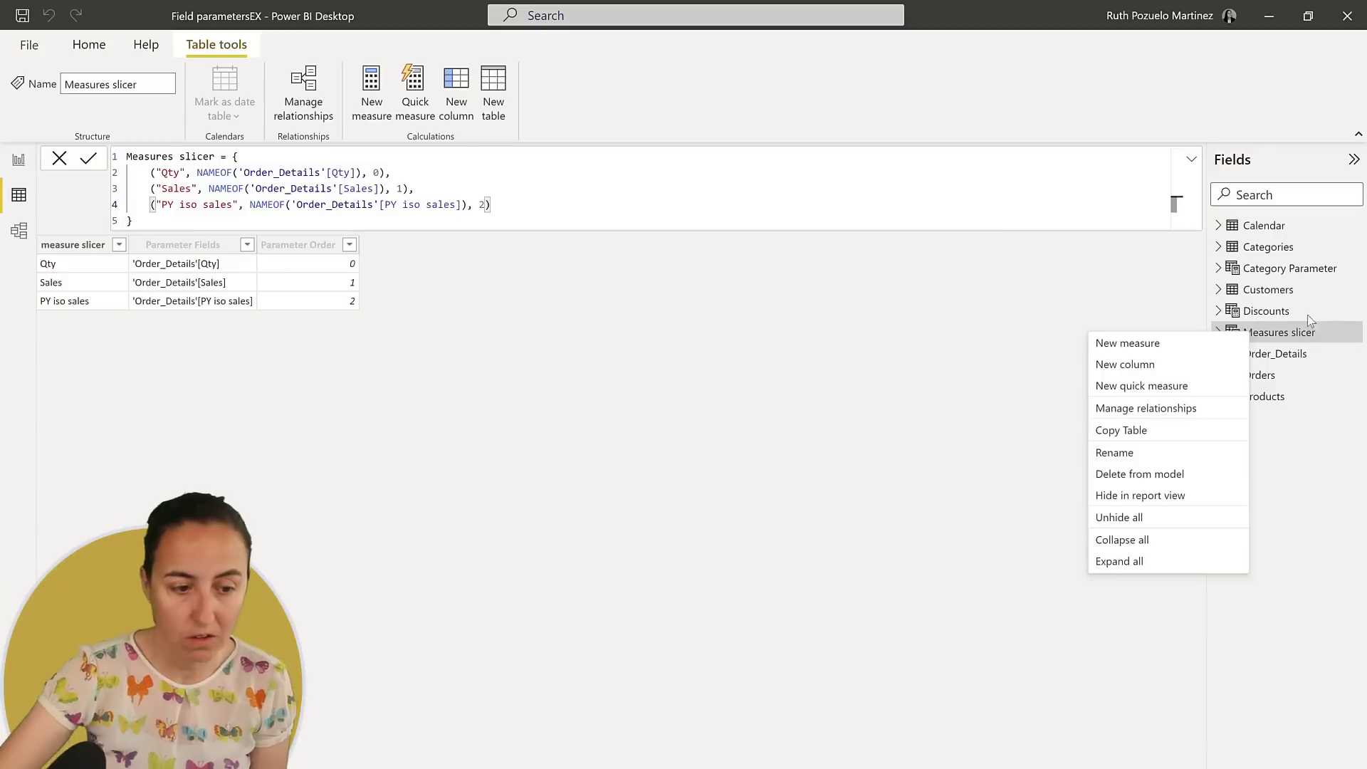
# Step: Add a copy of the PY iso sales line to the Measures slicer formula and change its label and measure reference to PY acc sales
pyautogui.click(570, 200)
pyautogui.moveTo(510, 207); pyautogui.dragTo(146, 205)
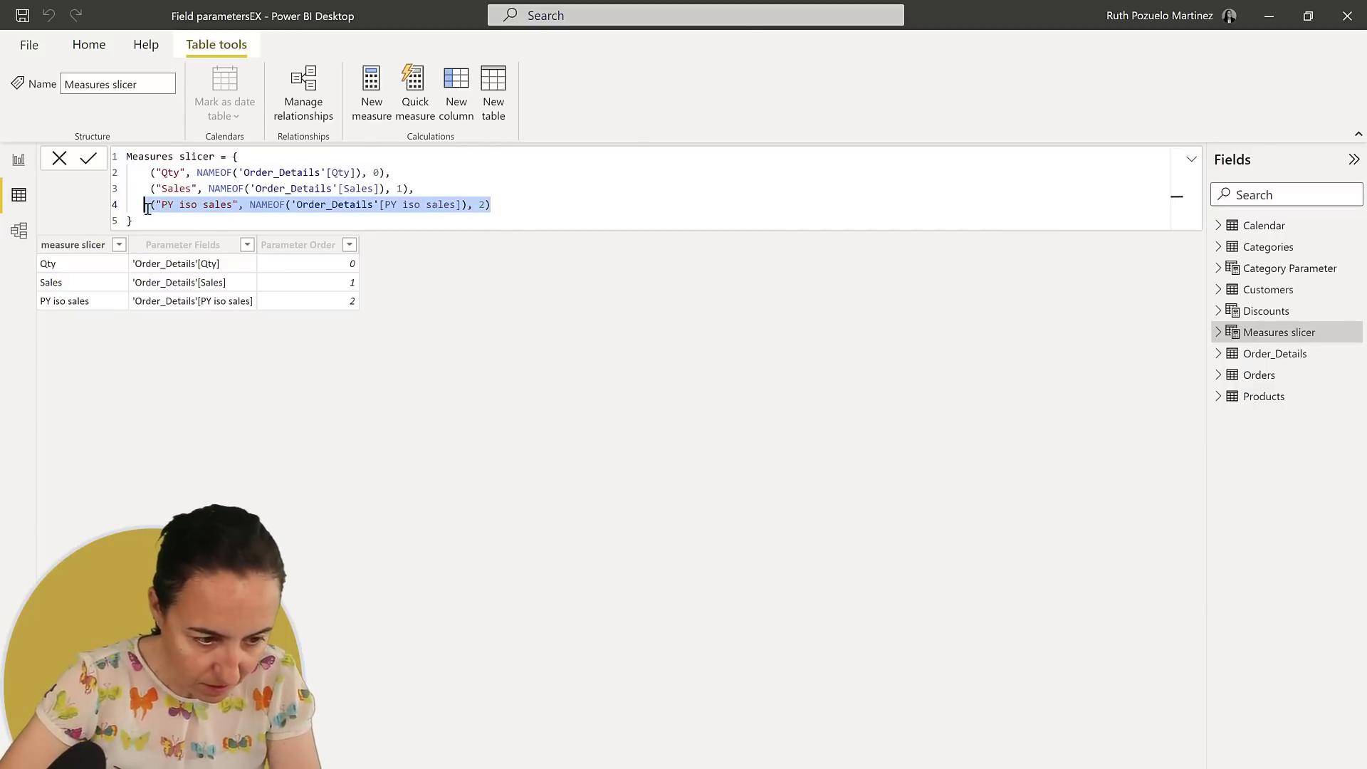
pyautogui.hotkey('ctrl', 'c')
pyautogui.click(531, 213)
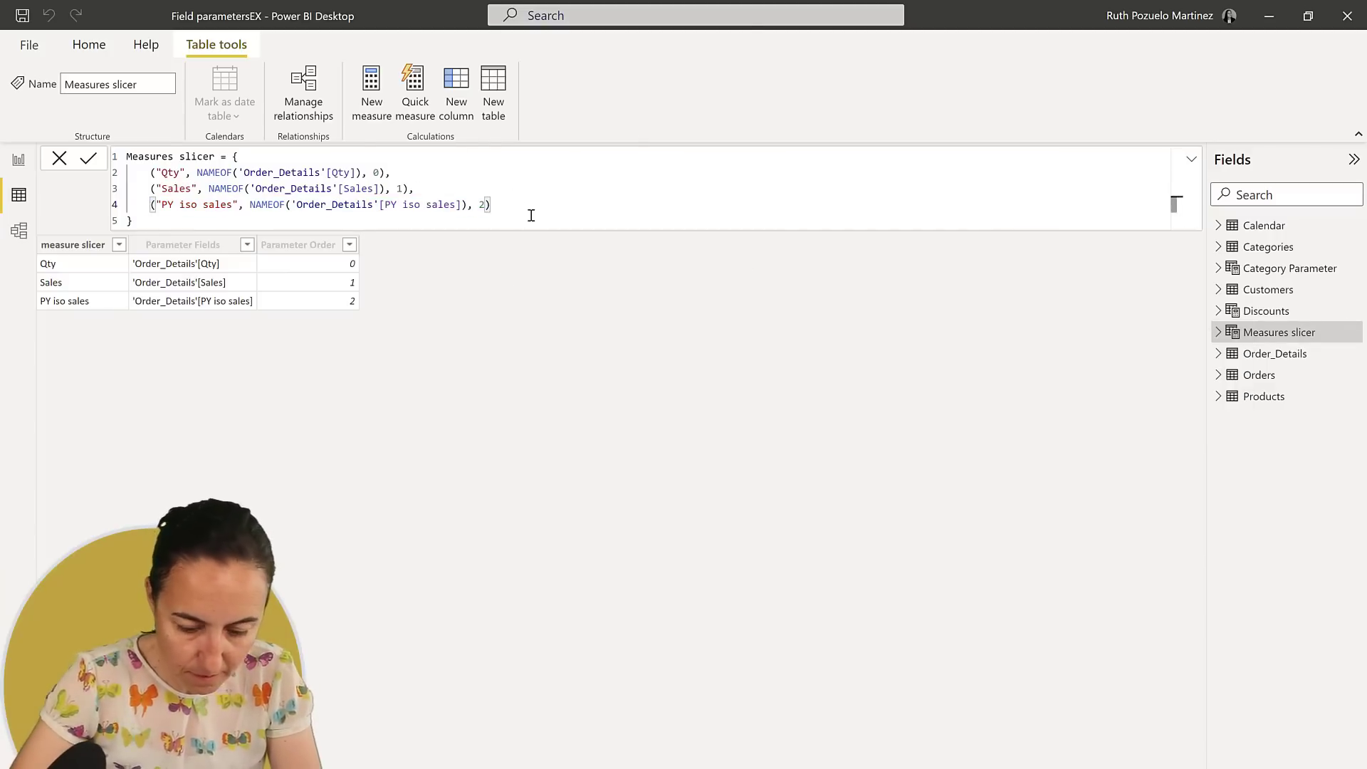
pyautogui.write(',')
pyautogui.hotkey('shift', 'Return')
pyautogui.hotkey('ctrl', 'v')
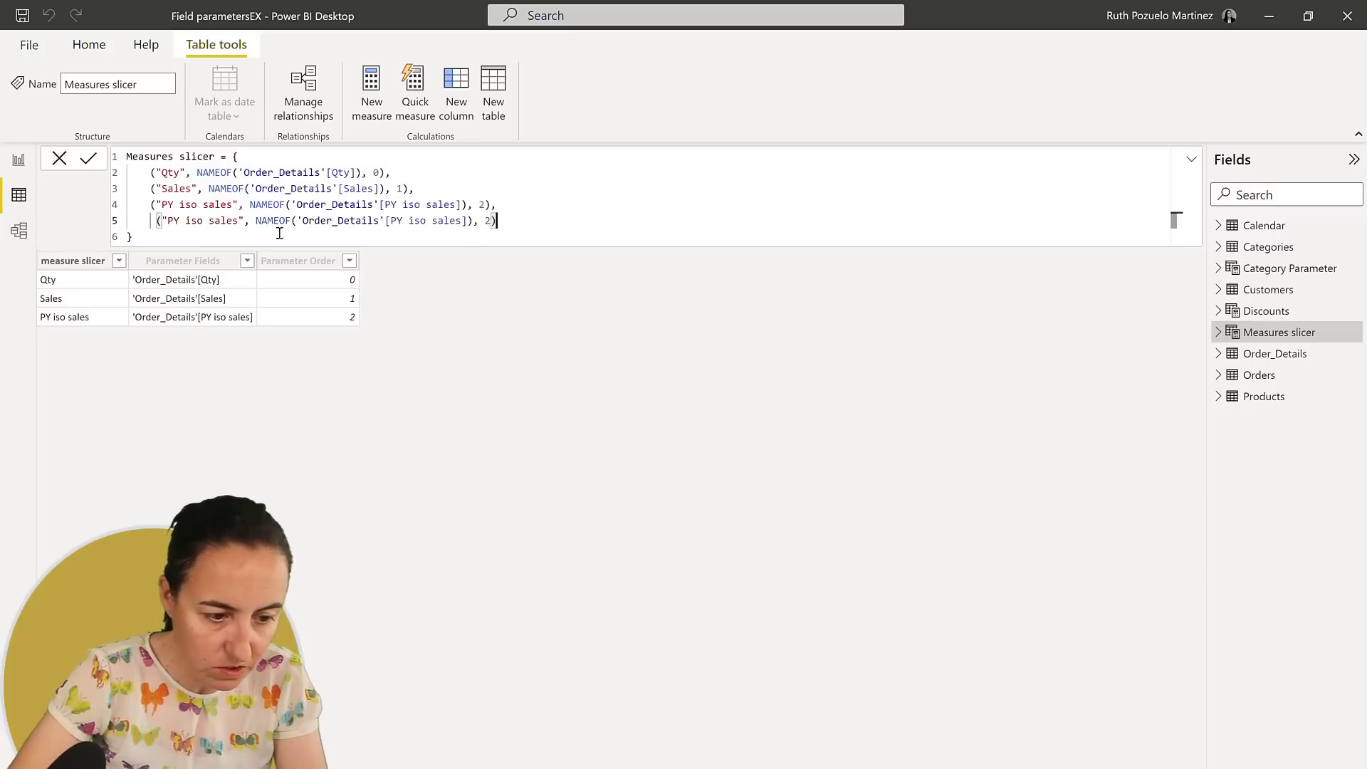
pyautogui.doubleClick(418, 220)
pyautogui.write('acc')
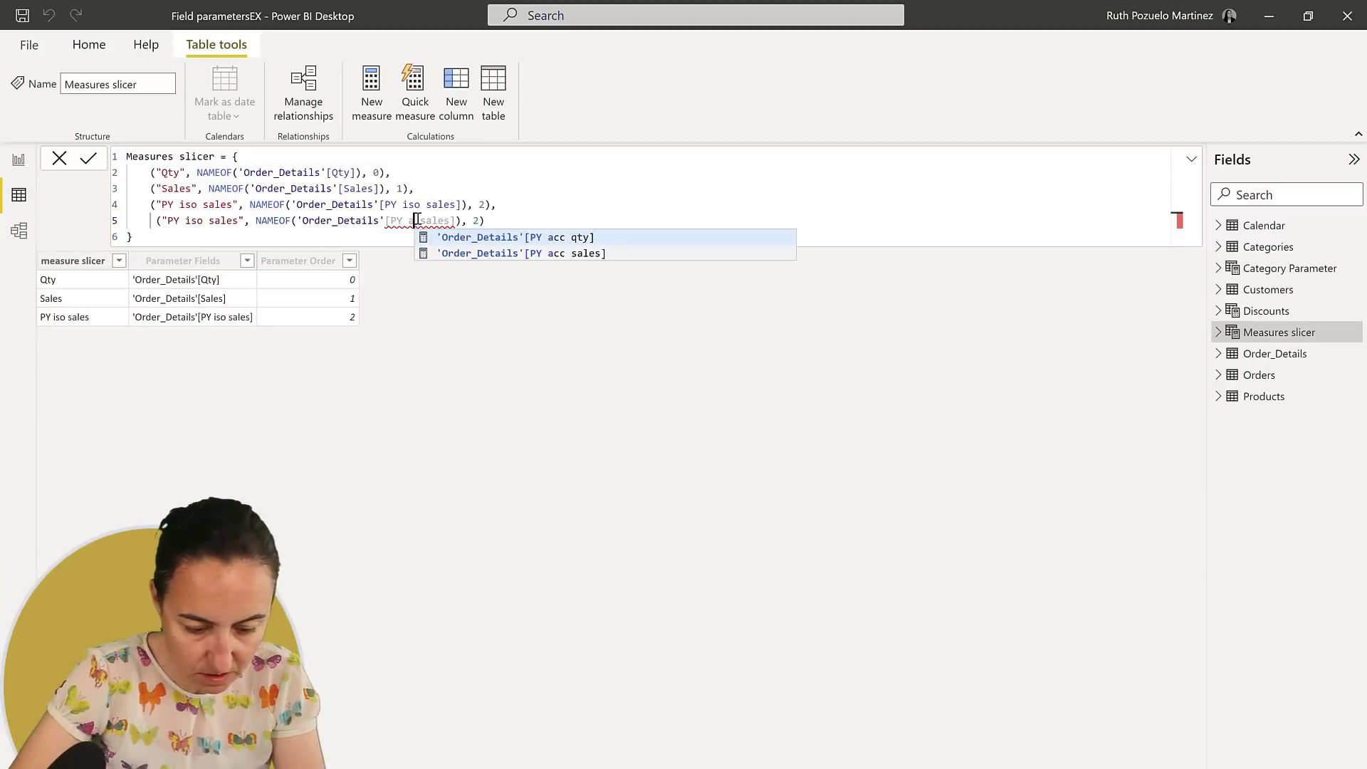
pyautogui.doubleClick(192, 220)
pyautogui.write('acc')
# Step: Set the PY acc sales line's order to 3 and append copies of the PY iso sales and PY acc sales lines below it
pyautogui.moveTo(525, 220); pyautogui.dragTo(146, 200)
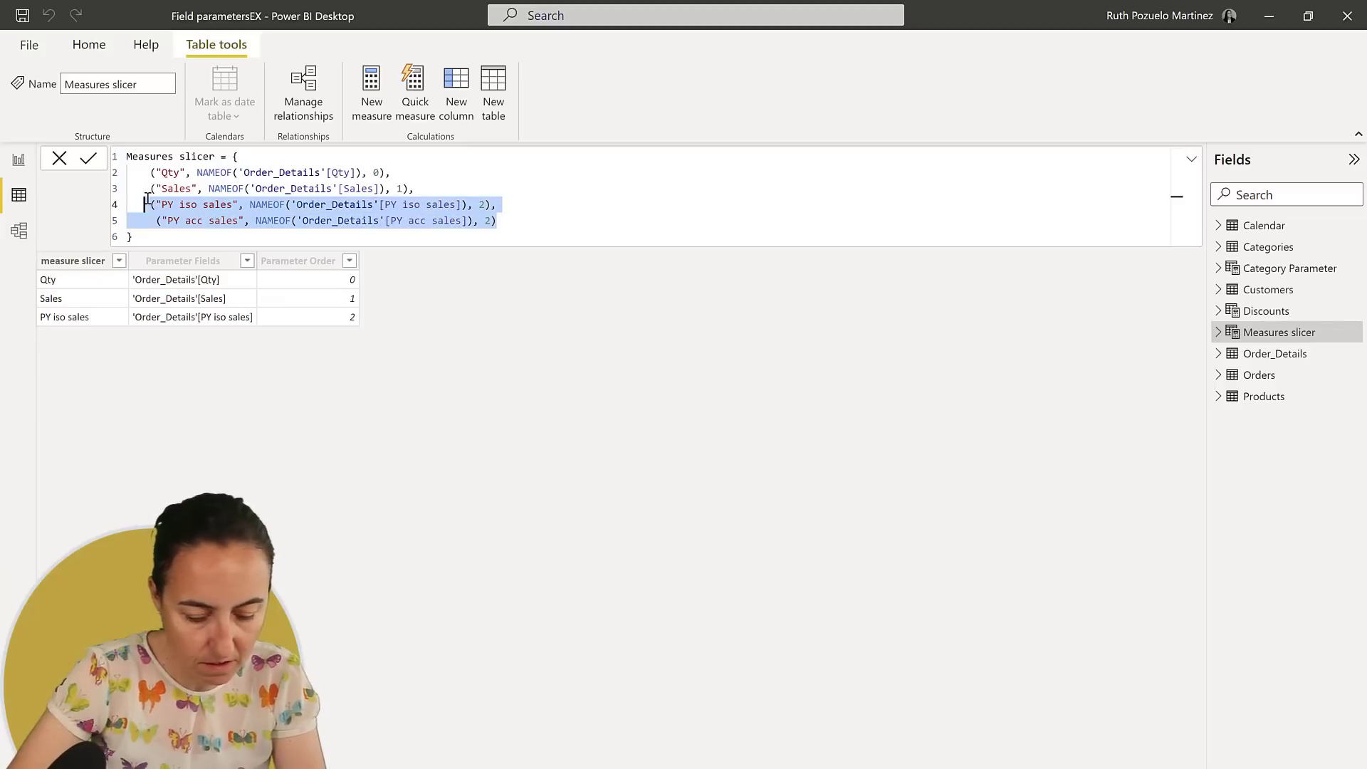
pyautogui.click(490, 222)
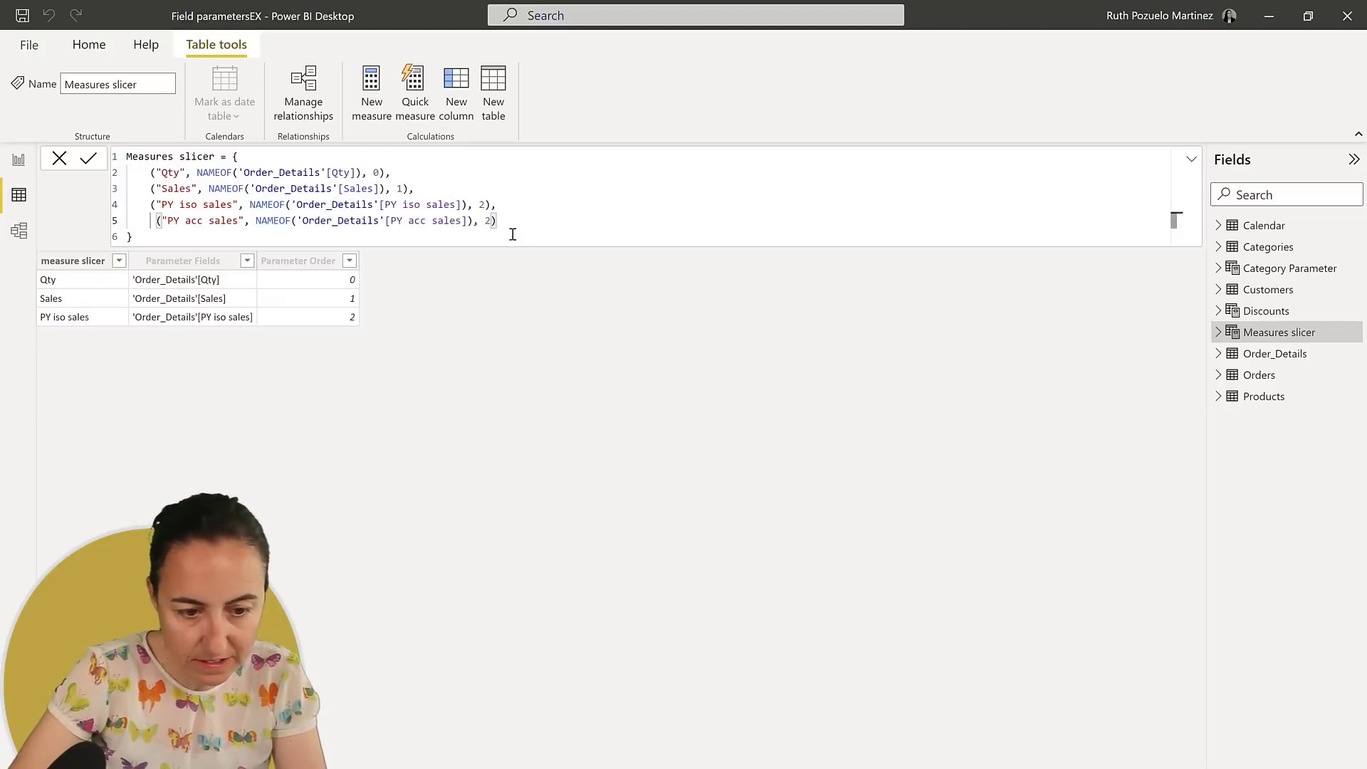
pyautogui.press('BackSpace')
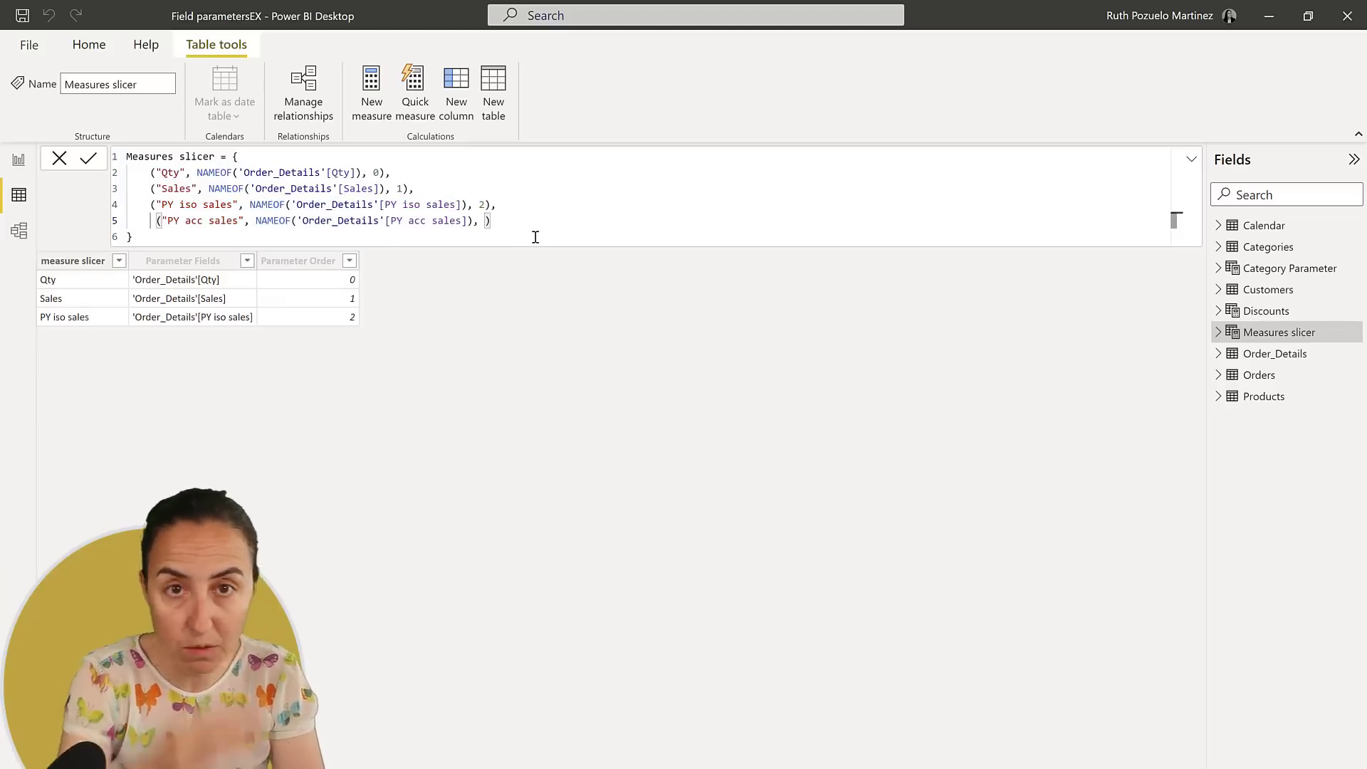
pyautogui.write('3)')
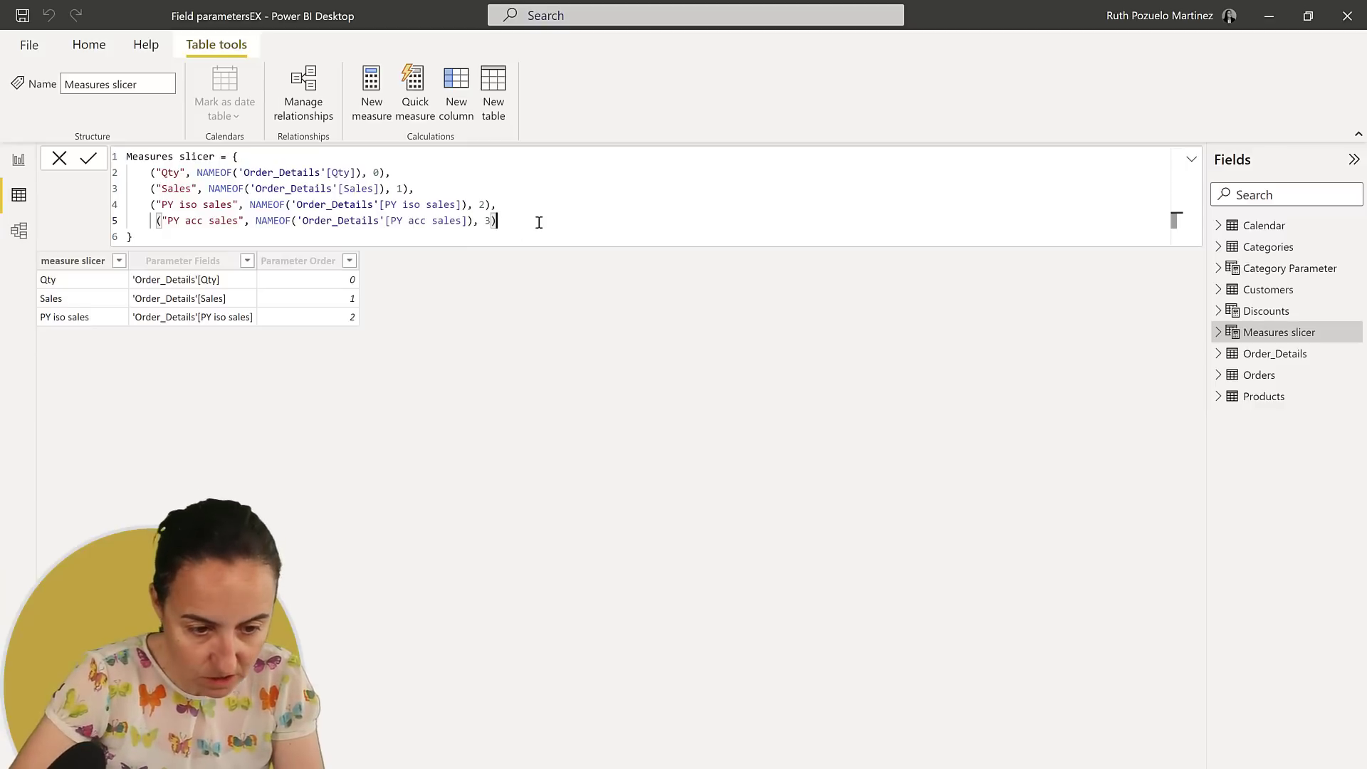
pyautogui.write(',')
pyautogui.hotkey('shift', 'Return')
pyautogui.hotkey('ctrl', 'v')
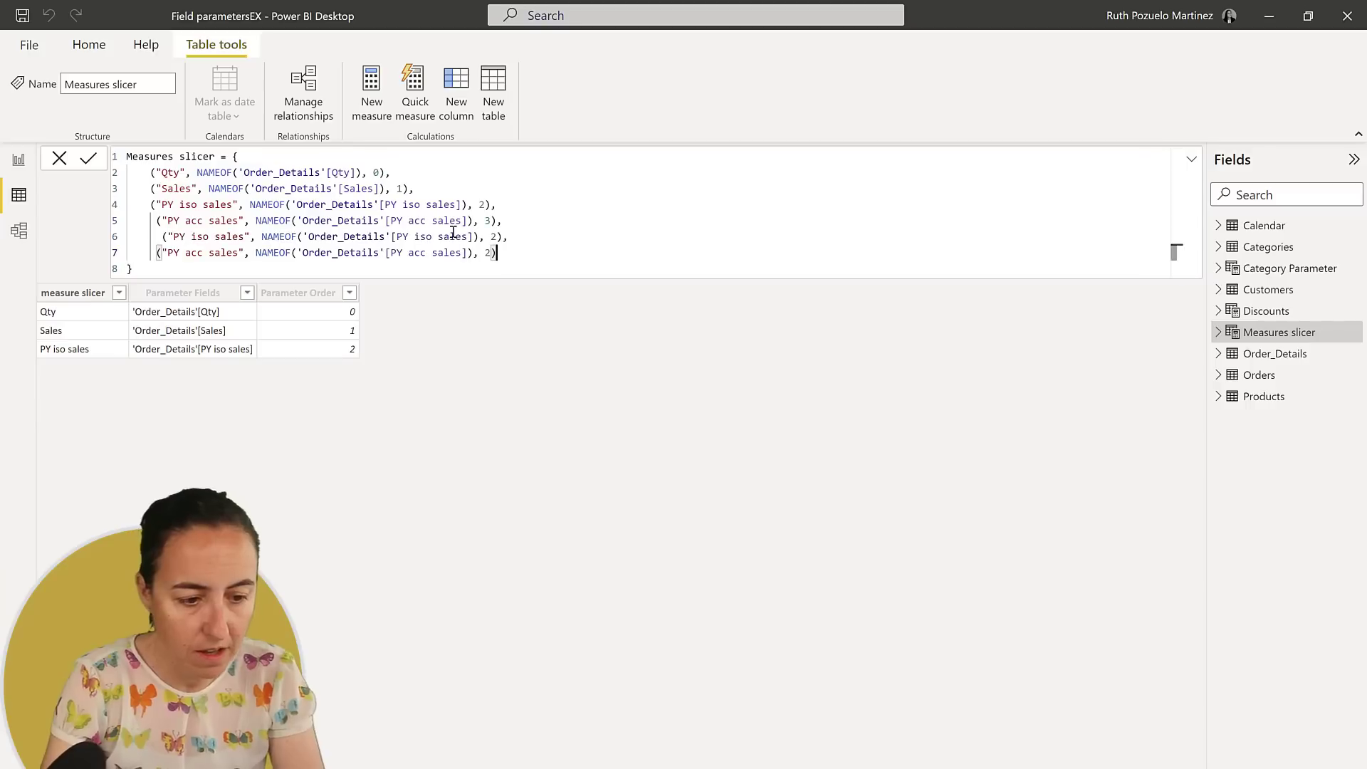
# Step: Change the labels and measure references of the two appended lines to PY iso qty and PY acc qty
pyautogui.doubleClick(229, 236)
pyautogui.write('qty')
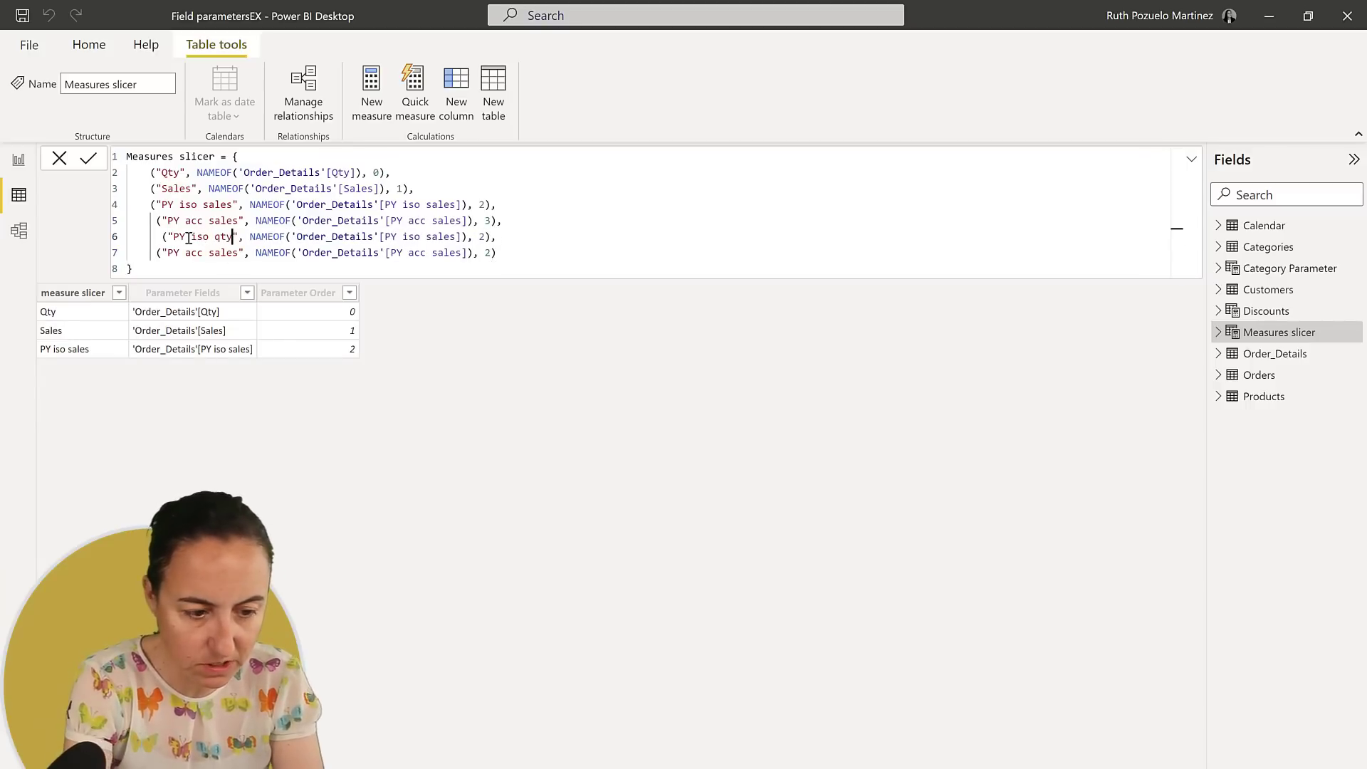
pyautogui.doubleClick(223, 253)
pyautogui.write('qty')
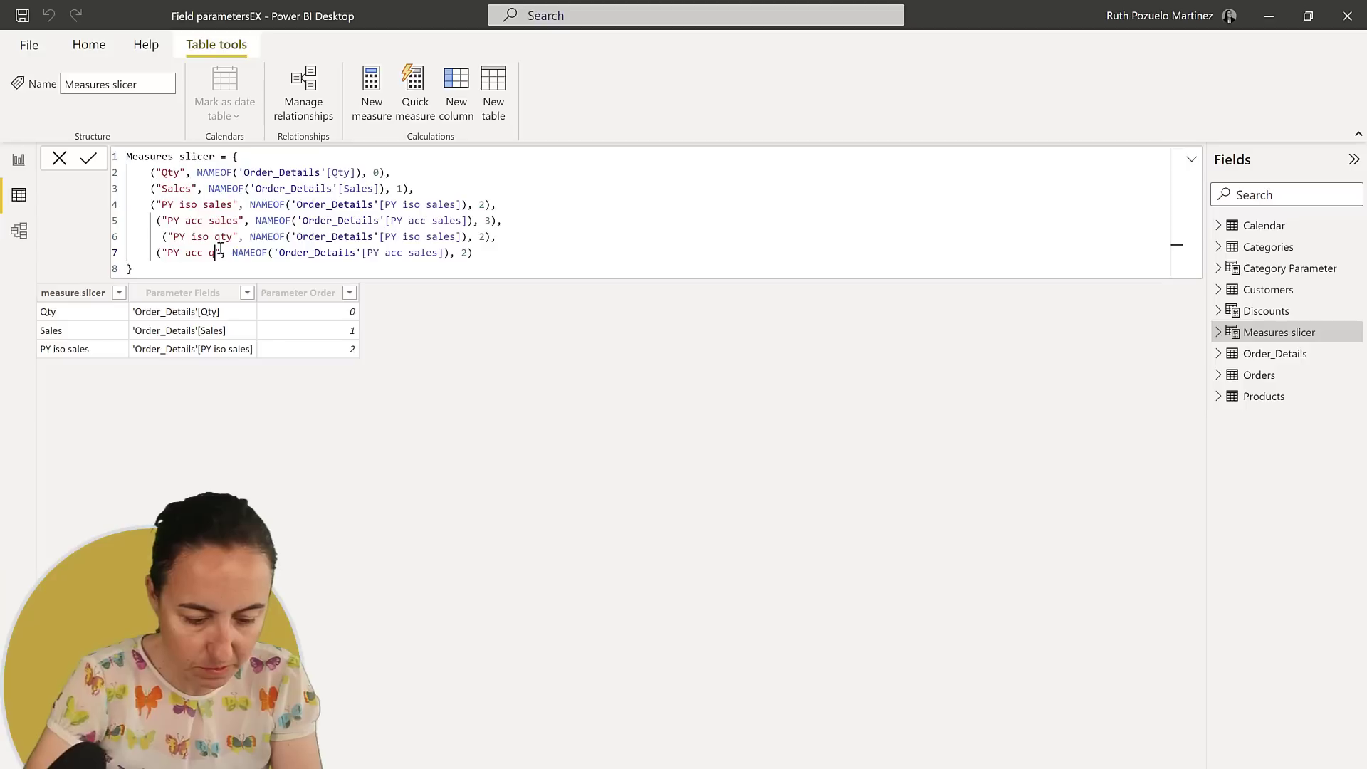
pyautogui.doubleClick(436, 253)
pyautogui.write('qty')
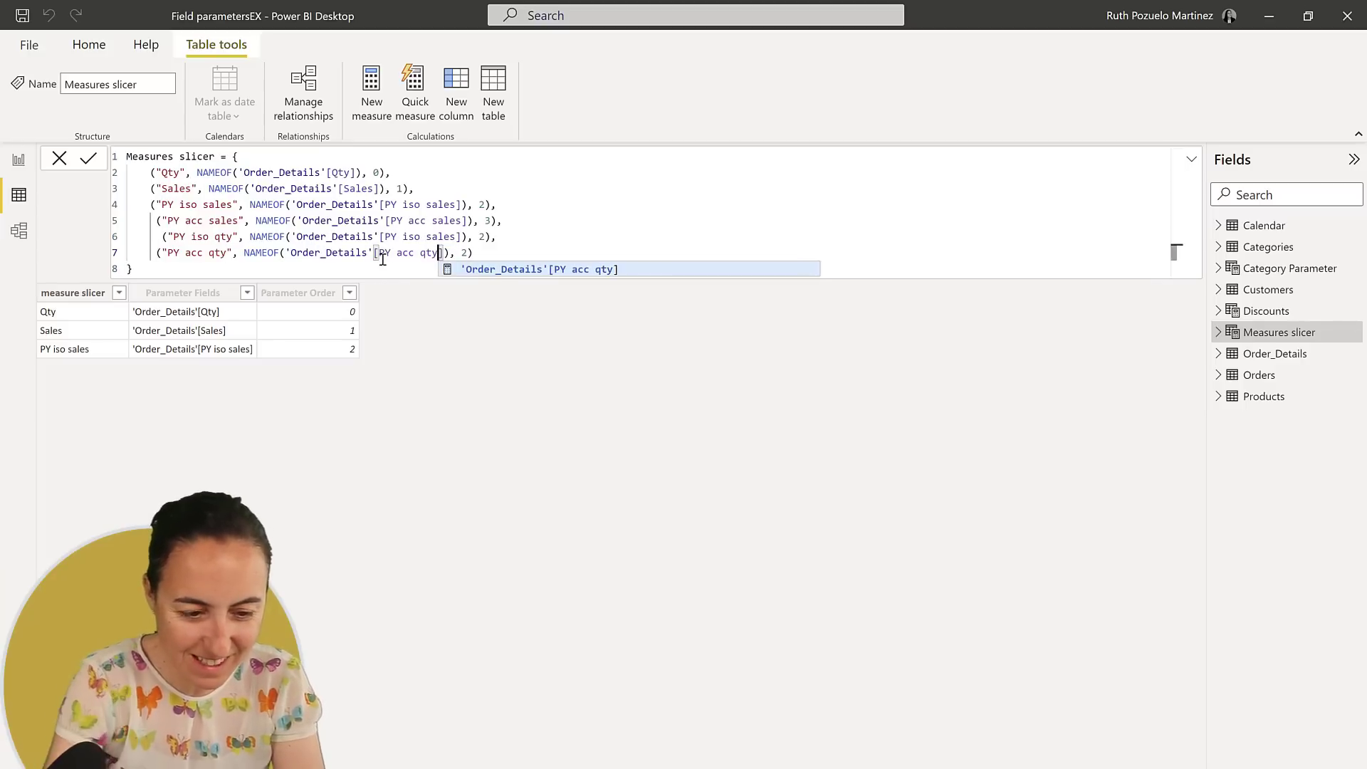
pyautogui.doubleClick(443, 237)
pyautogui.write('qty')
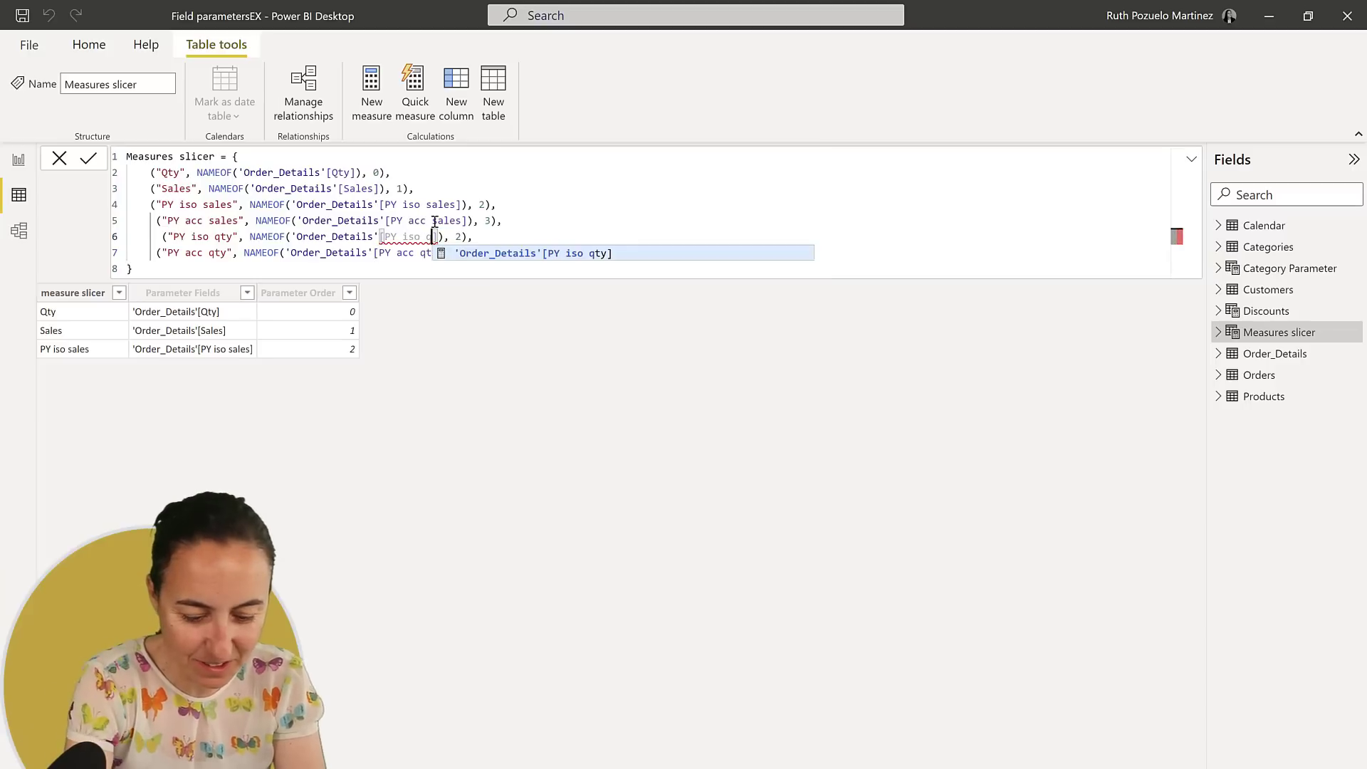
# Step: Set the order to 4 for PY iso qty and 5 for PY acc qty, and commit the Measures slicer formula
pyautogui.press('Right')
pyautogui.press('Right')
pyautogui.press('Right')
pyautogui.press('Right')
pyautogui.press('Right')
pyautogui.press('BackSpace')
pyautogui.write('4')
pyautogui.press('Down')
pyautogui.press('Left')
pyautogui.press('BackSpace')
pyautogui.write('5')
pyautogui.press('Return')
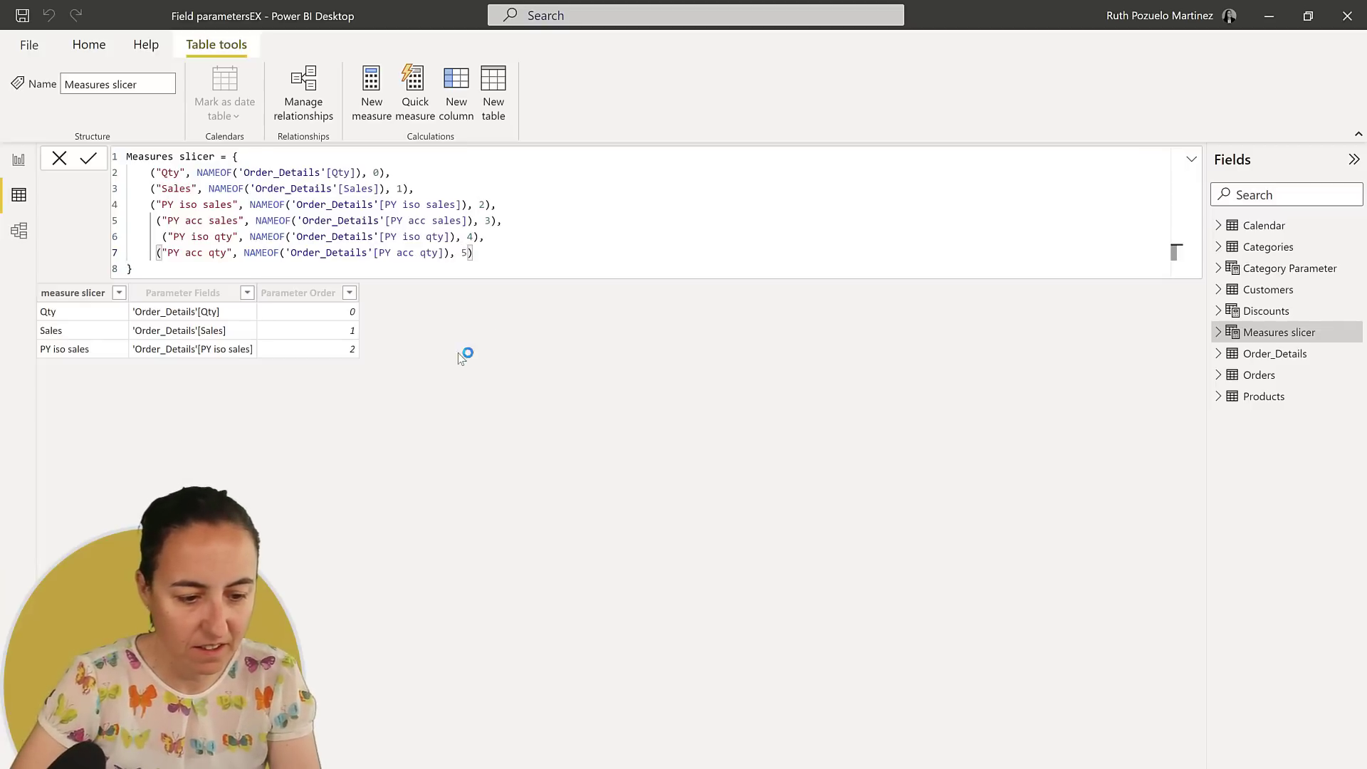
# Step: Return to the report, open the Power Query Editor and start a manually entered table whose first column is named Measure type
pyautogui.click(18, 160)
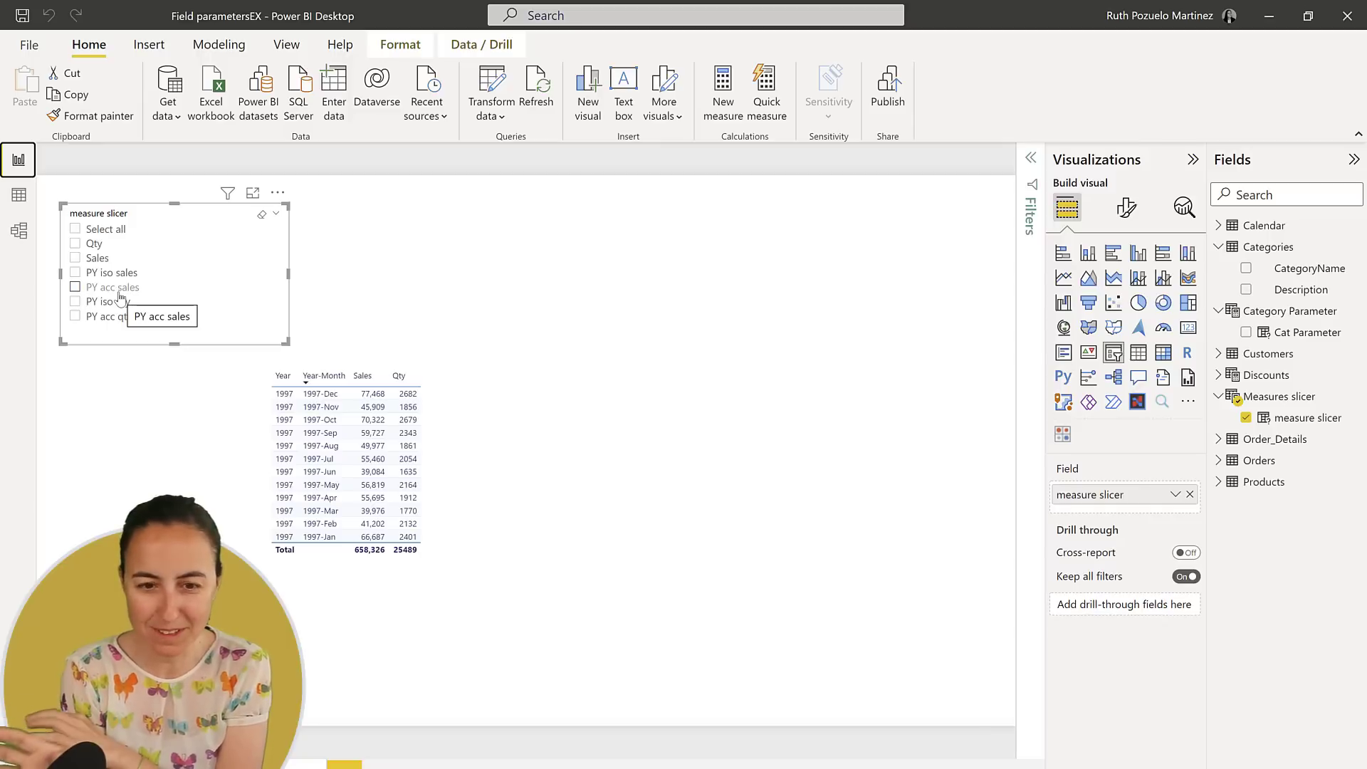
pyautogui.click(543, 221)
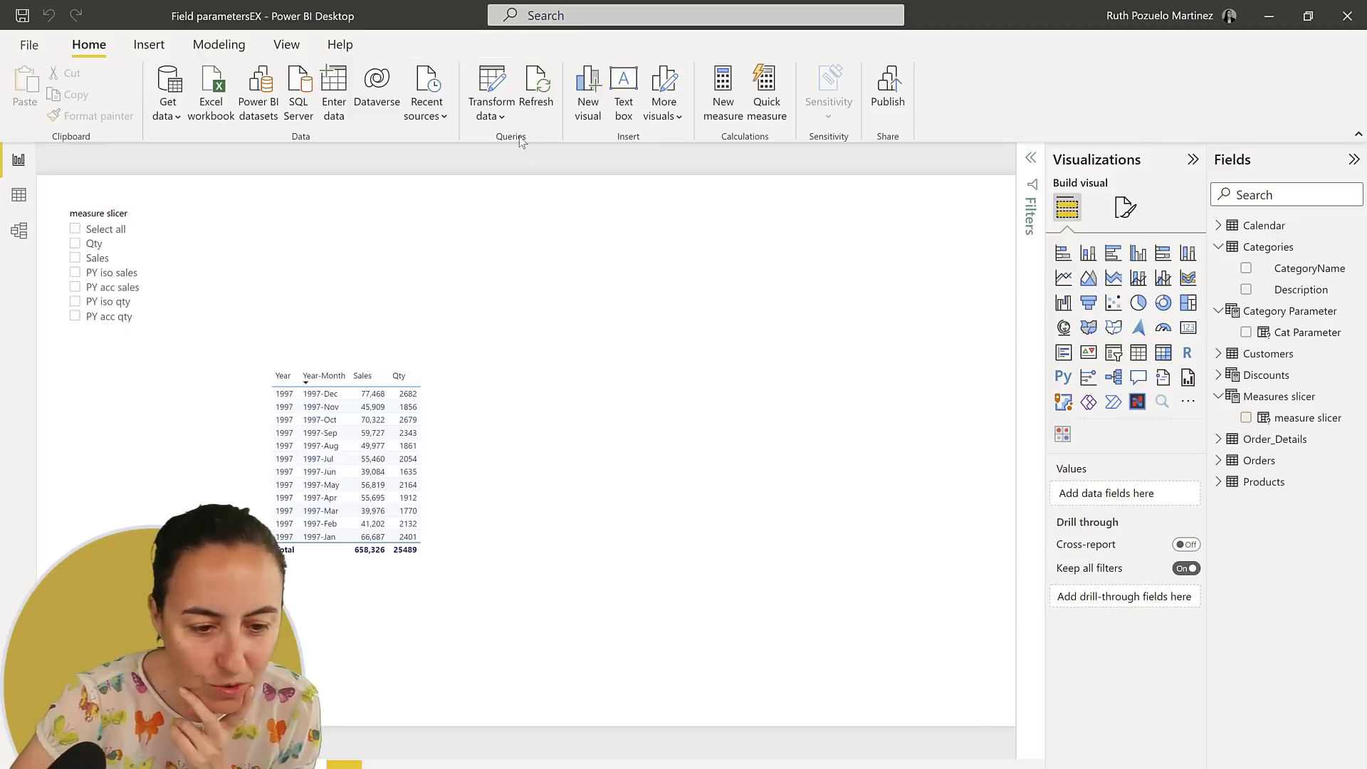
pyautogui.click(492, 86)
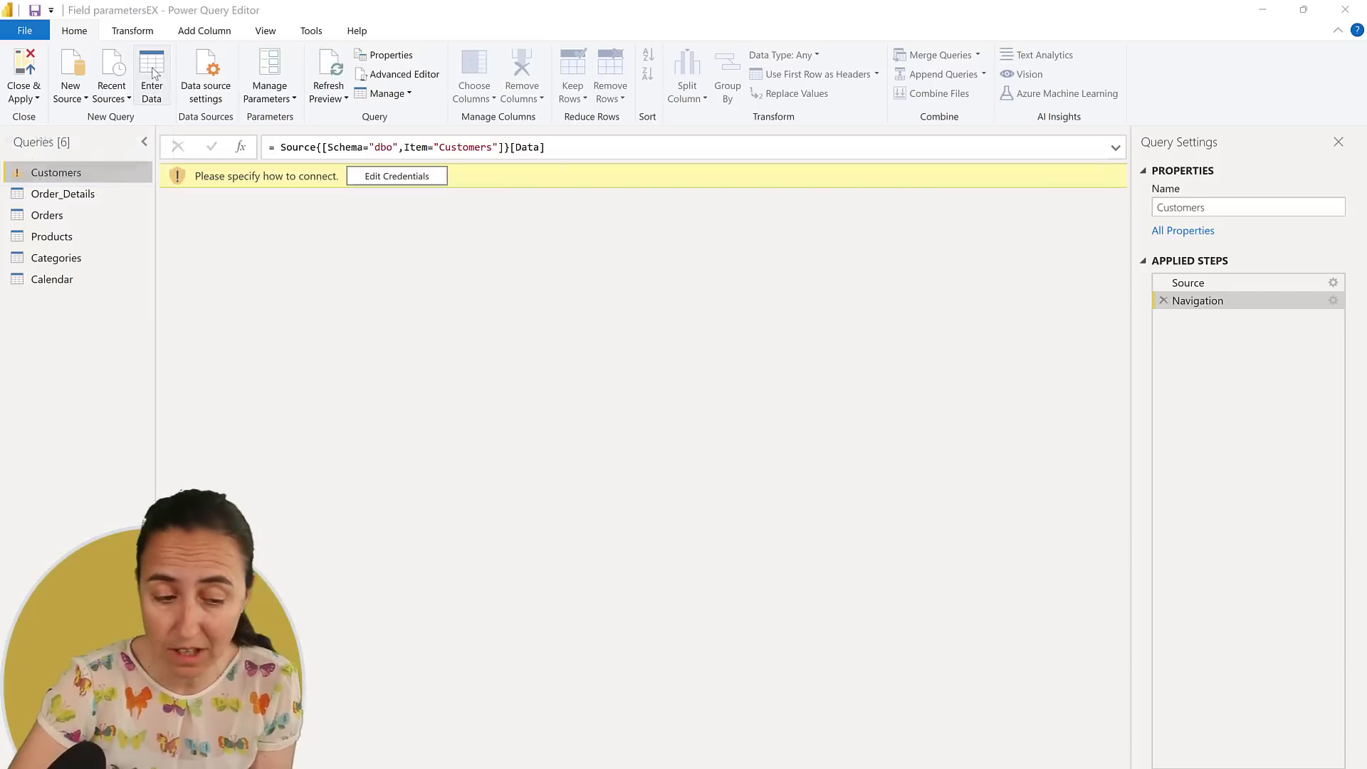
pyautogui.click(153, 74)
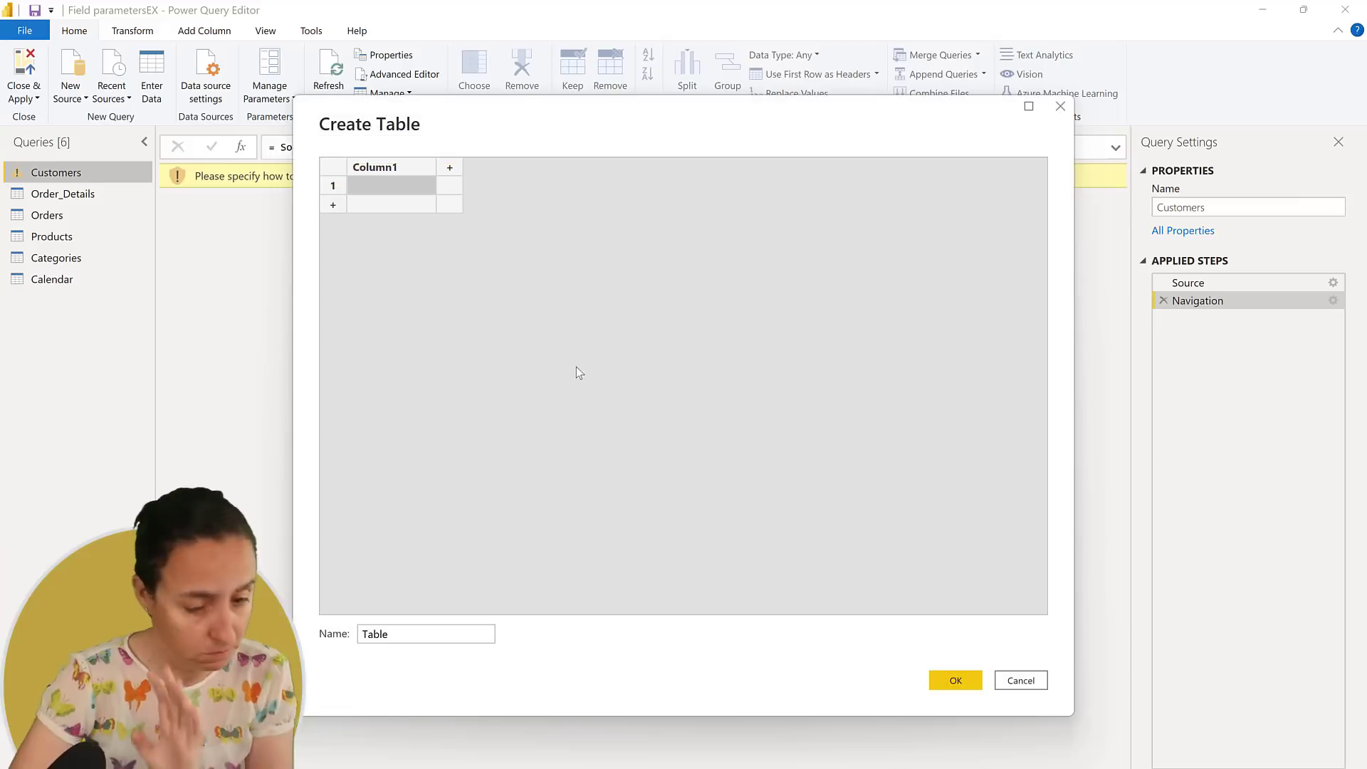
pyautogui.doubleClick(403, 165)
pyautogui.write('Mea')
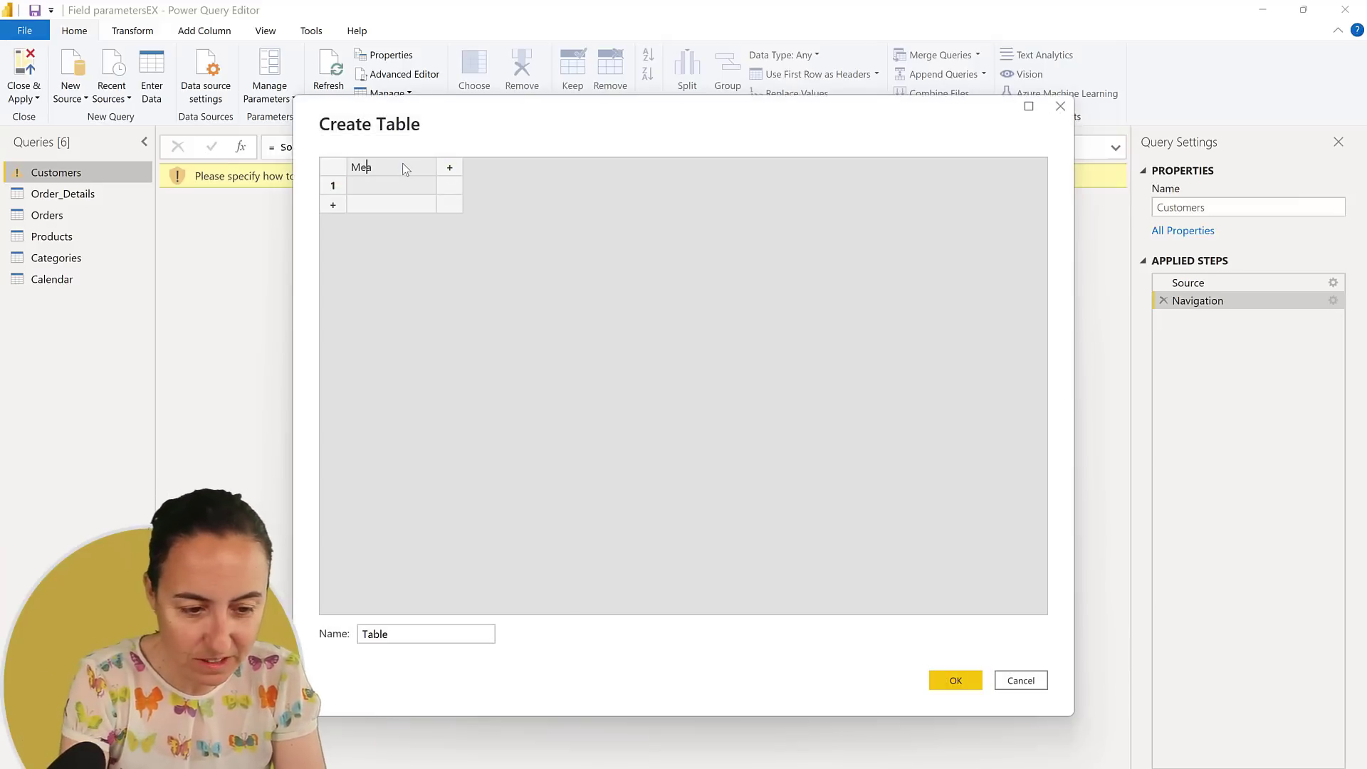
pyautogui.write('sure type')
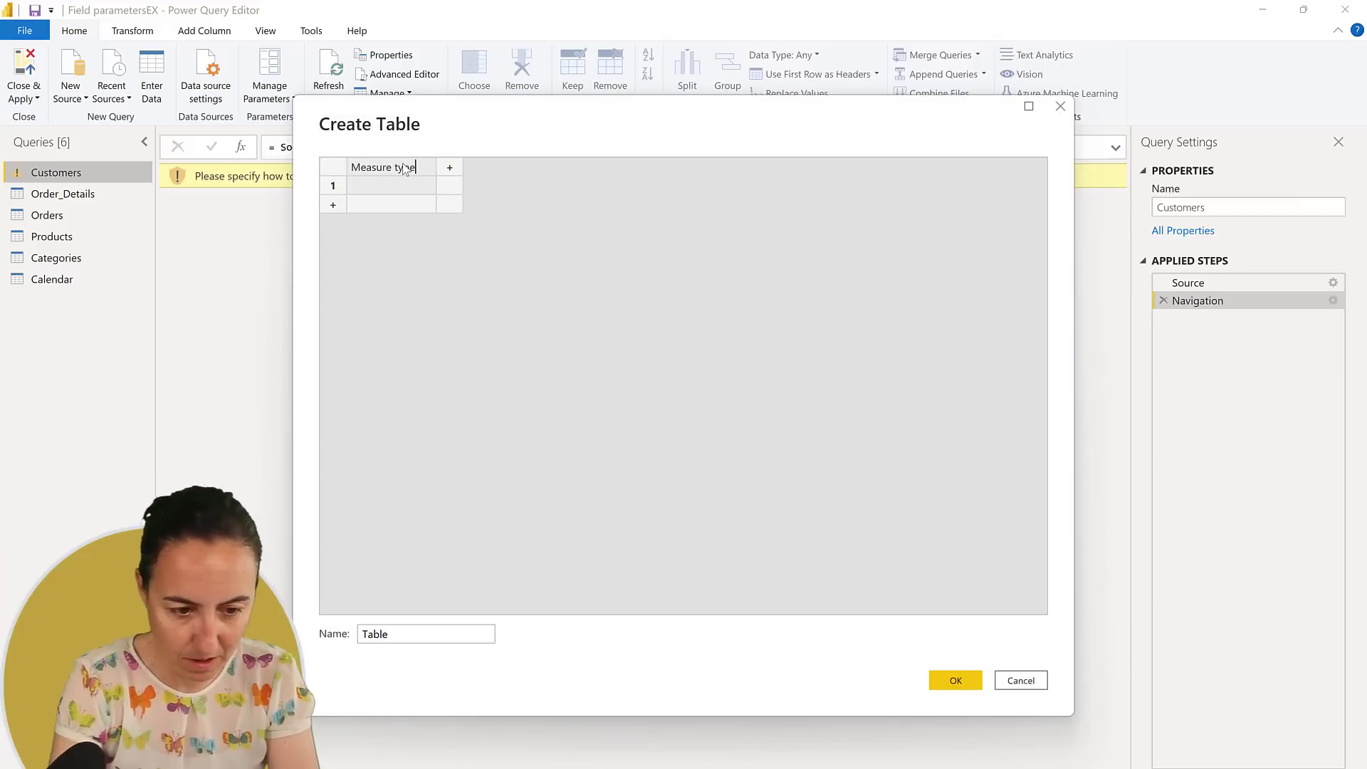
# Step: Fill the Measure type column with Qty in rows 1 to 3 and Sales in rows 4 to 6
pyautogui.click(397, 183)
pyautogui.write('Qty')
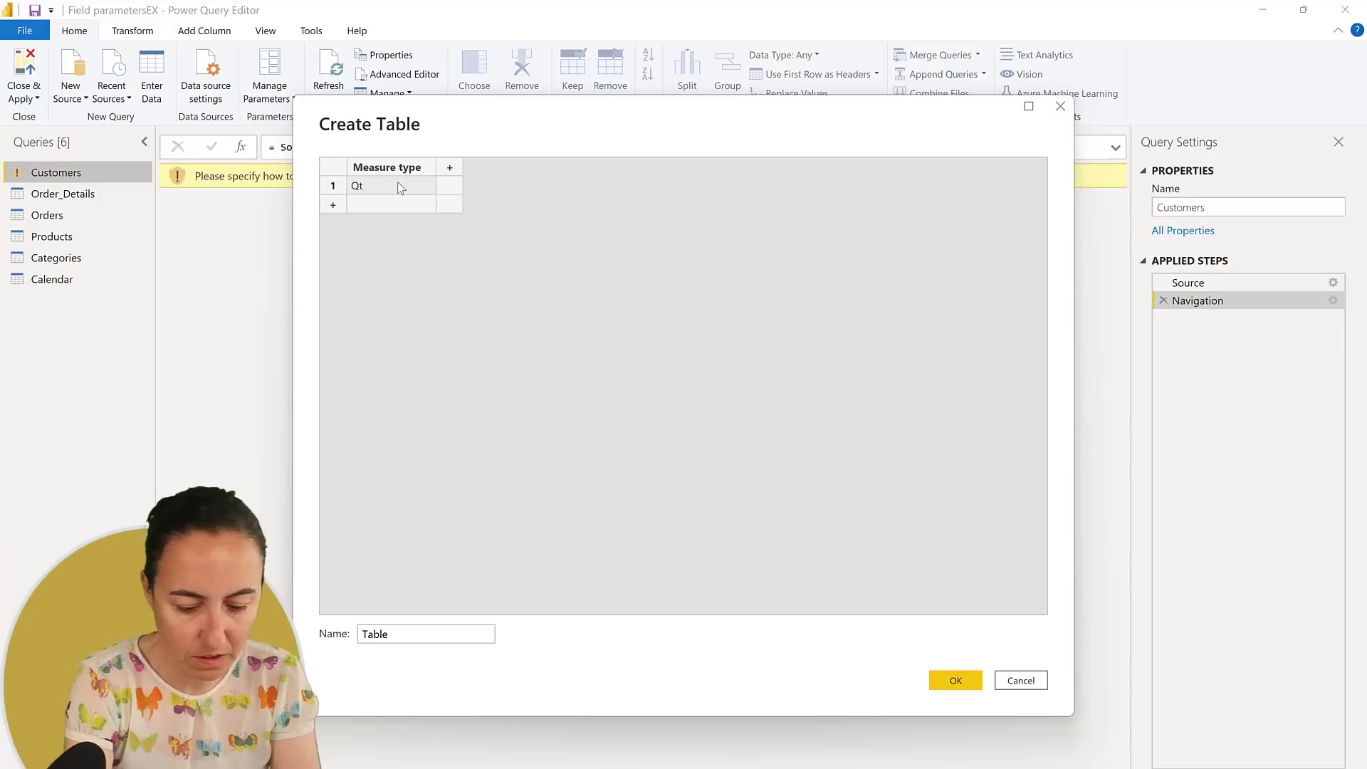
pyautogui.press('Return')
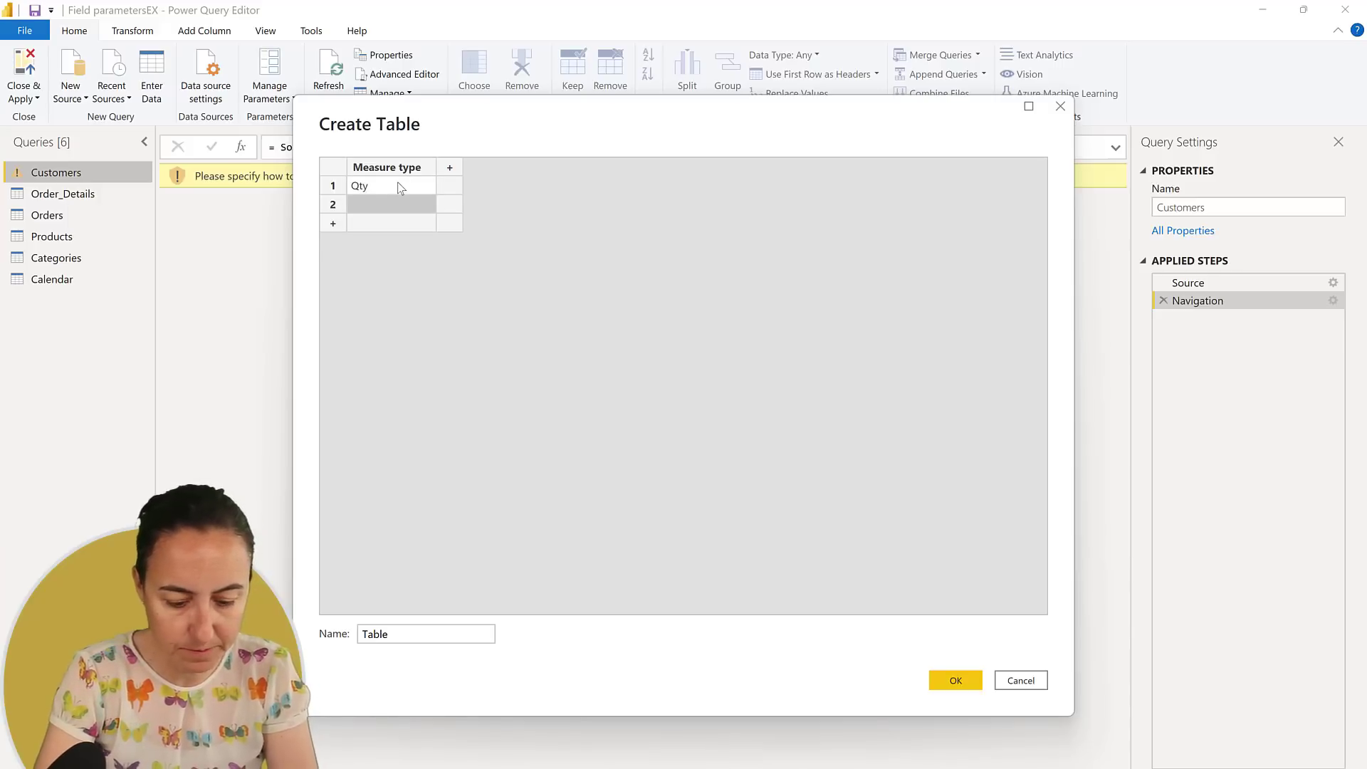
pyautogui.write('Qty')
pyautogui.press('Return')
pyautogui.write('Qty')
pyautogui.press('Return')
pyautogui.write('Sales')
pyautogui.press('Return')
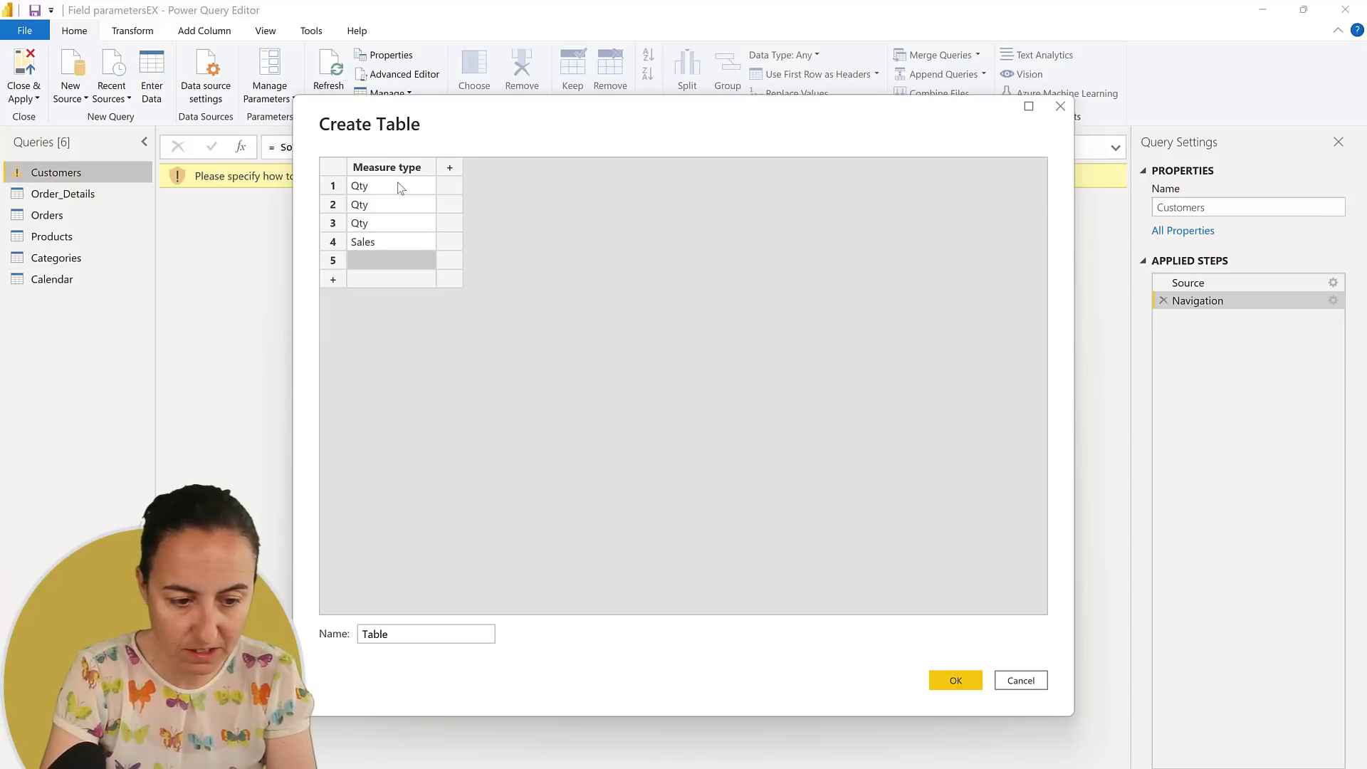
pyautogui.write('Sales')
pyautogui.press('Return')
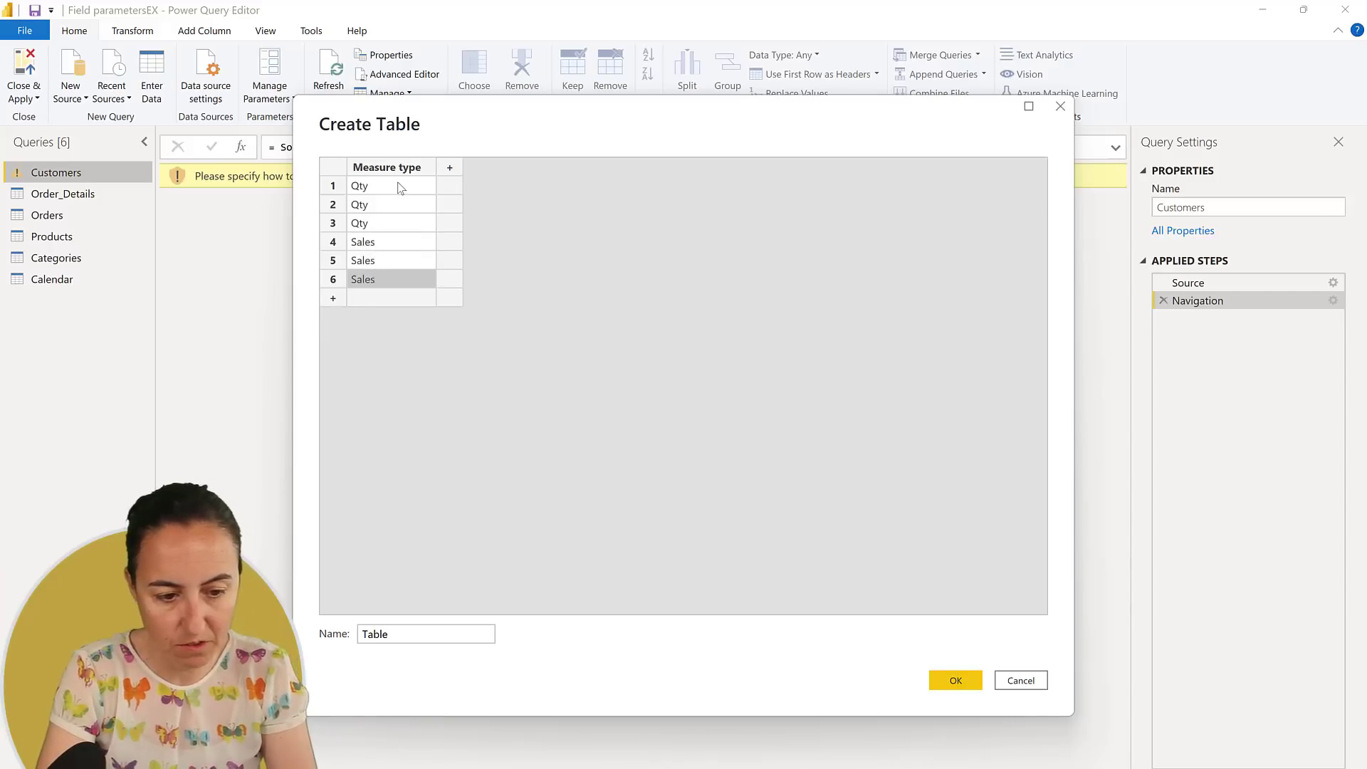
pyautogui.write('Sales')
# Step: Add a second column to the new table and name it ID
pyautogui.press('Tab')
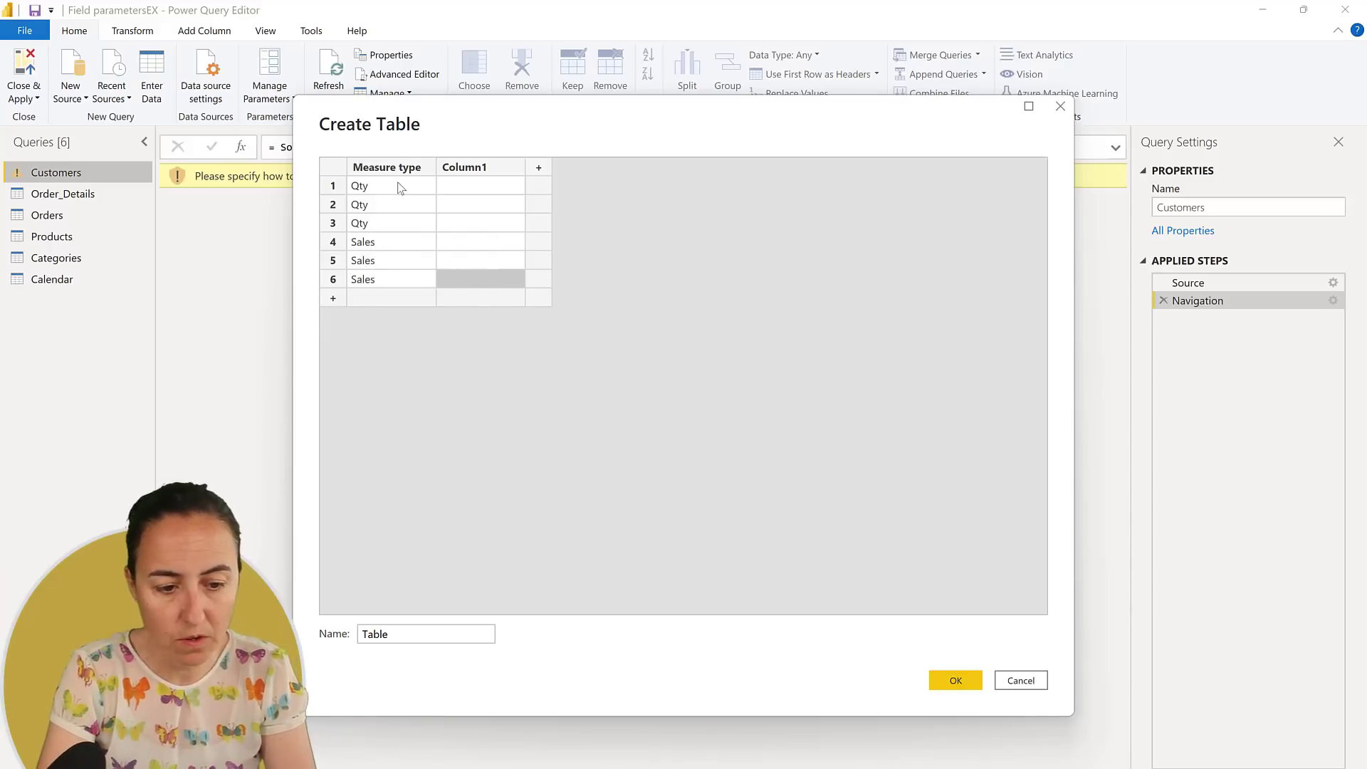
pyautogui.doubleClick(486, 164)
pyautogui.press('BackSpace')
pyautogui.write('ID')
pyautogui.press('Return')
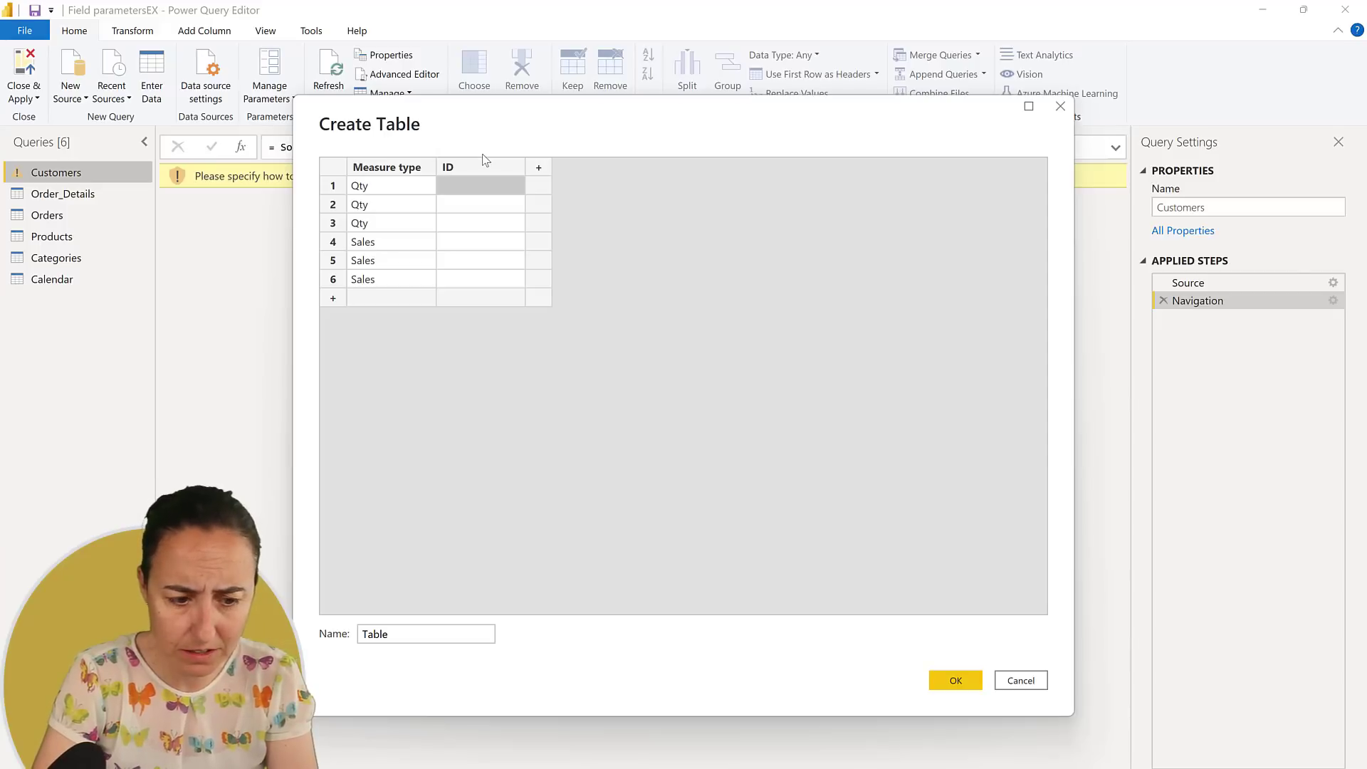
# Step: Enter ID 0 for the first Sales row and ID 1 for the first Qty row
pyautogui.press('Down')
pyautogui.press('Down')
pyautogui.press('Down')
pyautogui.press('Return')
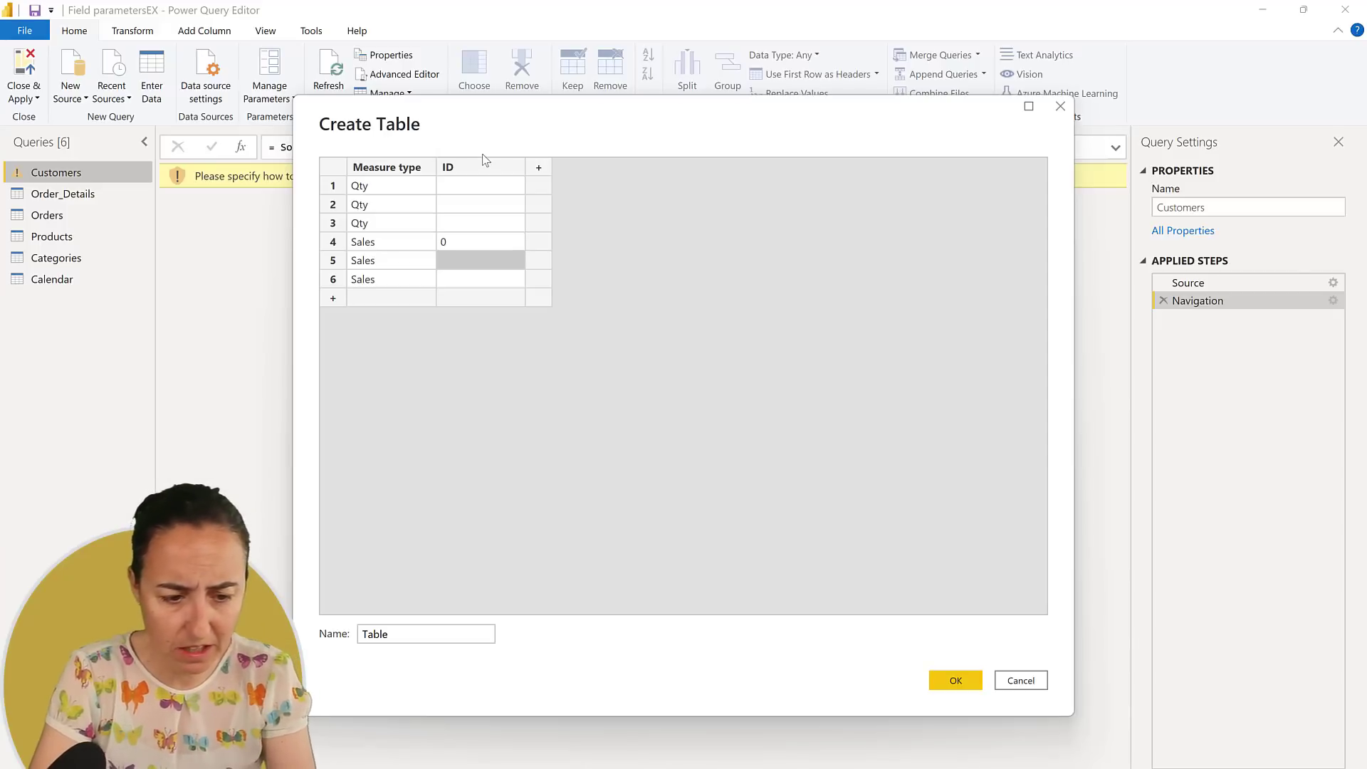
pyautogui.press('Up')
pyautogui.press('Up')
pyautogui.press('Up')
pyautogui.press('Up')
pyautogui.write('1')
pyautogui.press('Return')
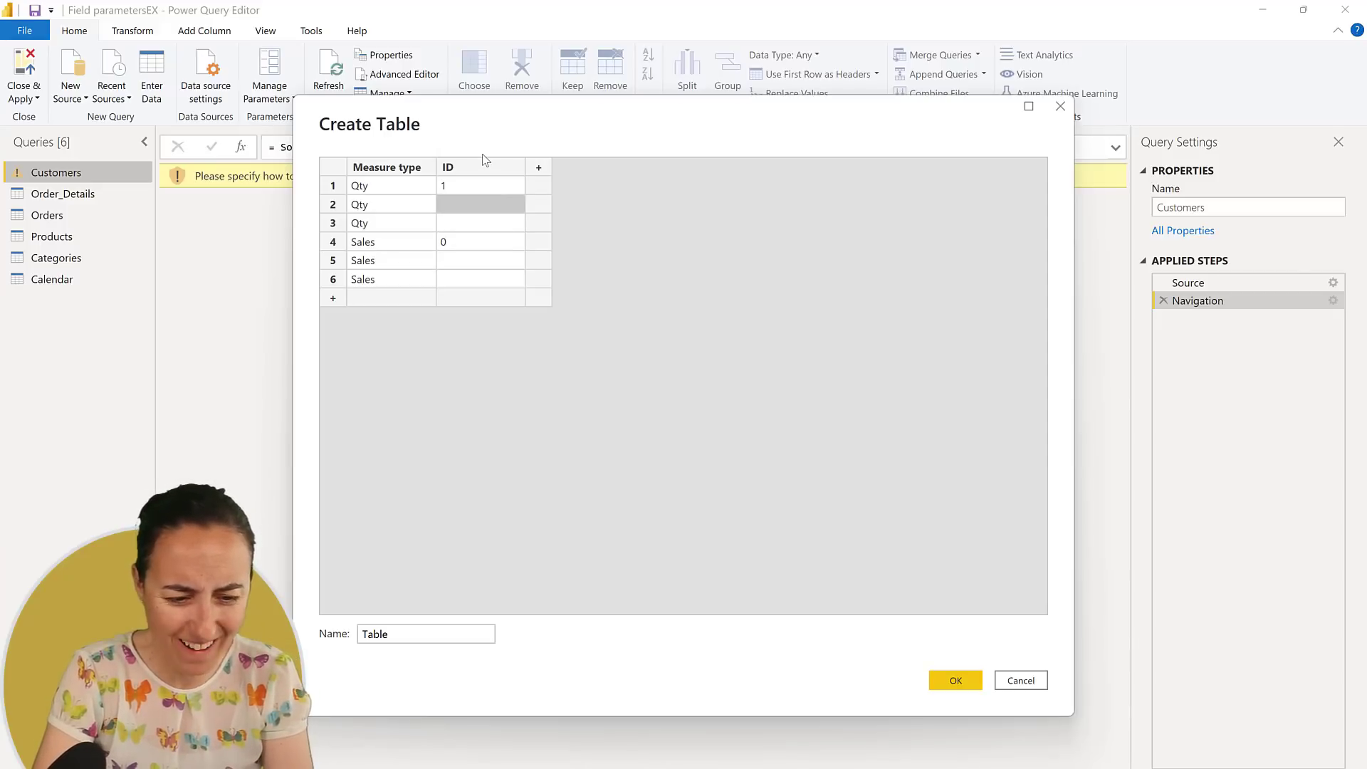
# Step: Enter IDs 2 and 3 for the remaining Sales rows and IDs 4 and 5 for the remaining Qty rows
pyautogui.press('Down')
pyautogui.press('Down')
pyautogui.press('Down')
pyautogui.write('2')
pyautogui.press('Return')
pyautogui.write('3')
pyautogui.press('Up')
pyautogui.press('Up')
pyautogui.click(454, 207)
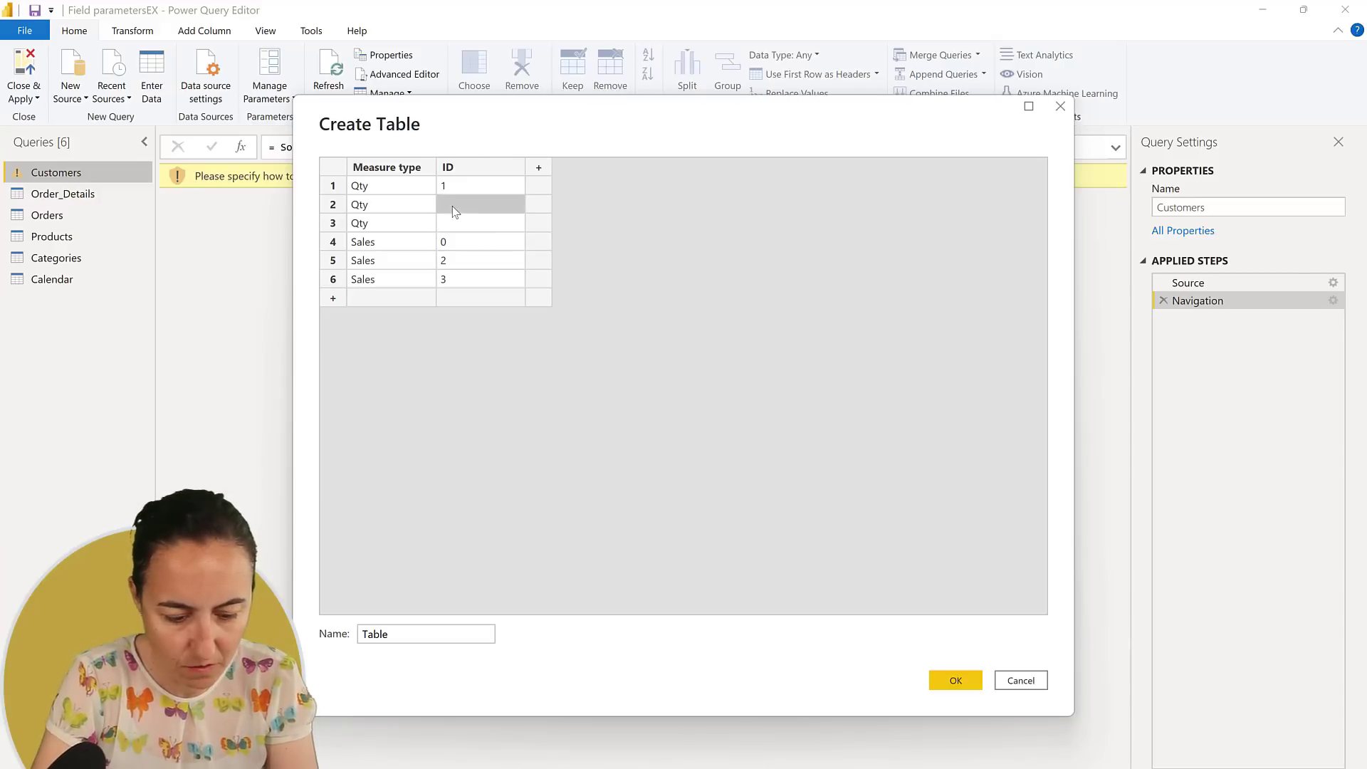
pyautogui.write('4')
pyautogui.press('Return')
pyautogui.write('5')
# Step: Name the new table Measure Type and create it
pyautogui.click(420, 634)
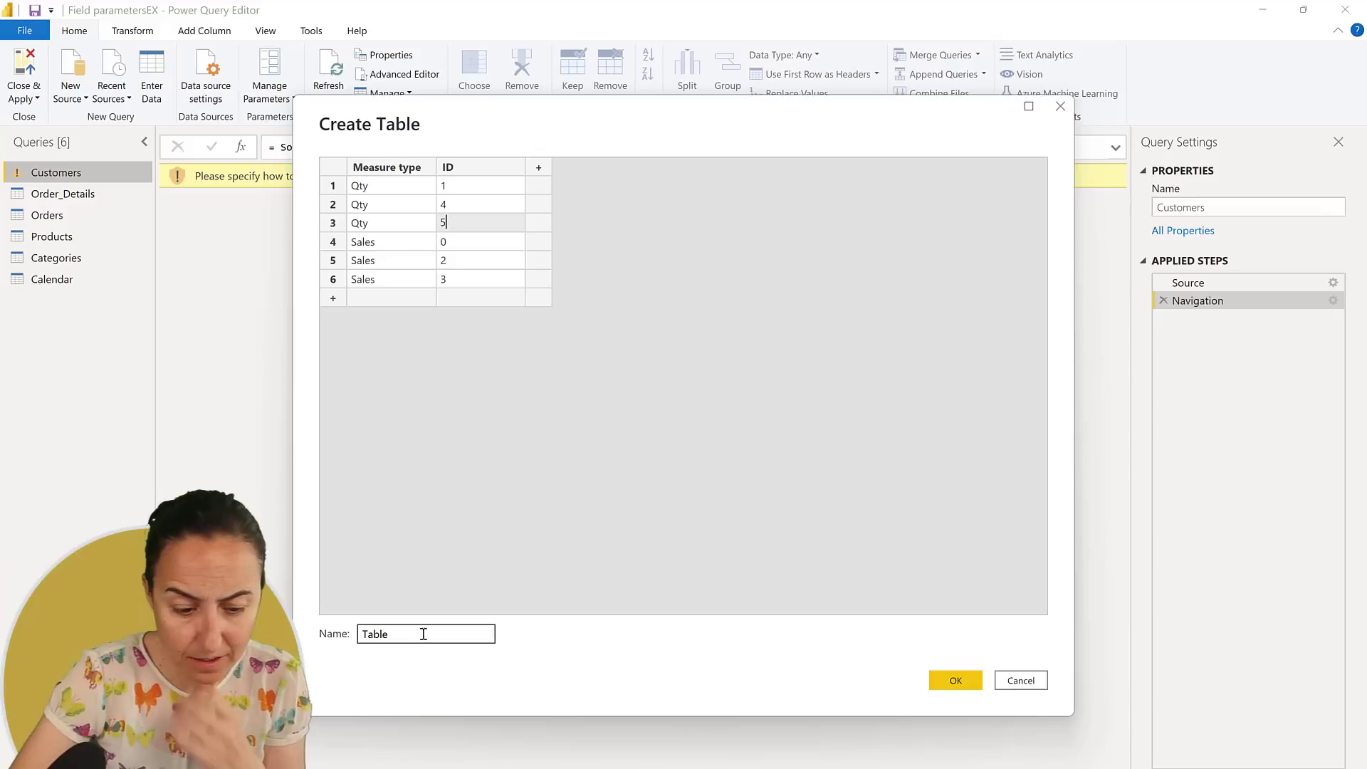
pyautogui.moveTo(420, 634); pyautogui.dragTo(338, 609)
pyautogui.write('Measure Type')
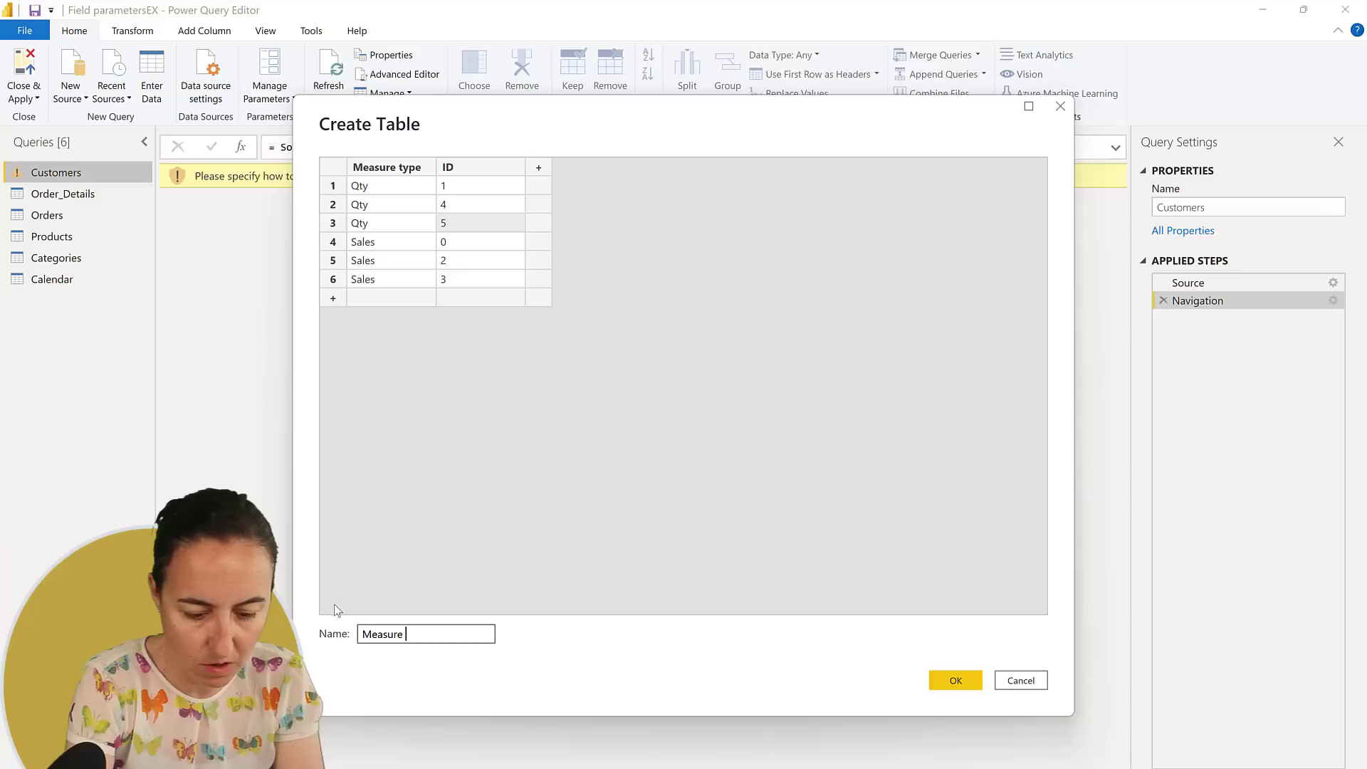
pyautogui.click(965, 679)
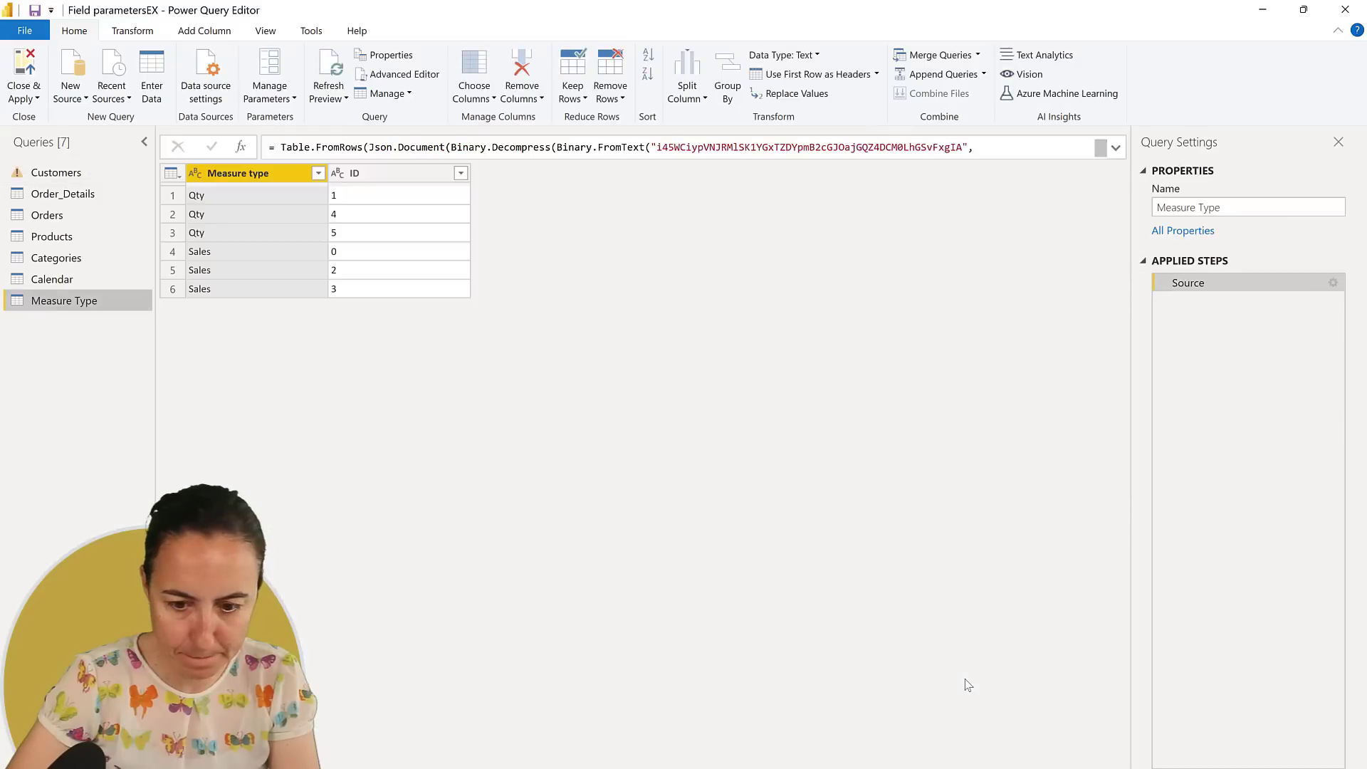
# Step: Convert the Measure Type table's ID column to a numeric data type, apply the pending query changes, and expand the table's fields
pyautogui.click(341, 174)
pyautogui.click(389, 225)
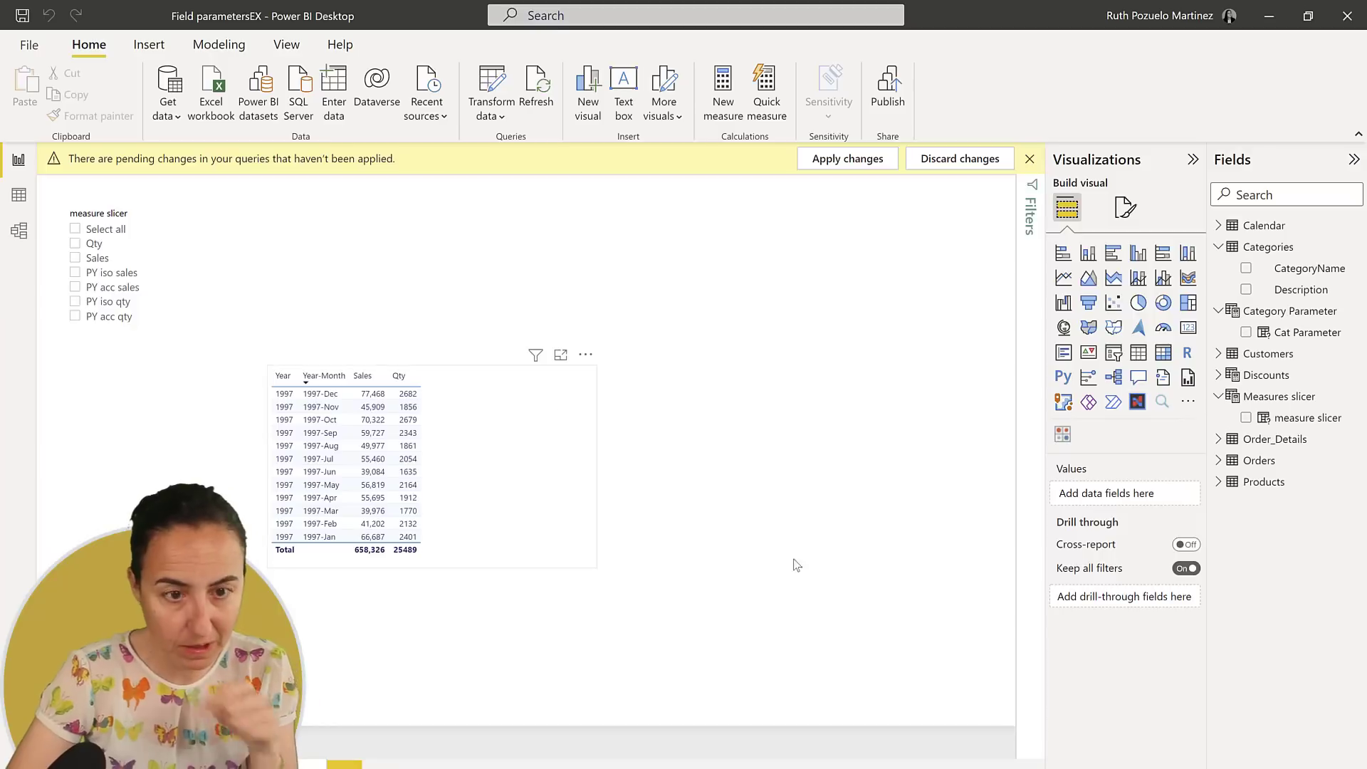
pyautogui.click(847, 158)
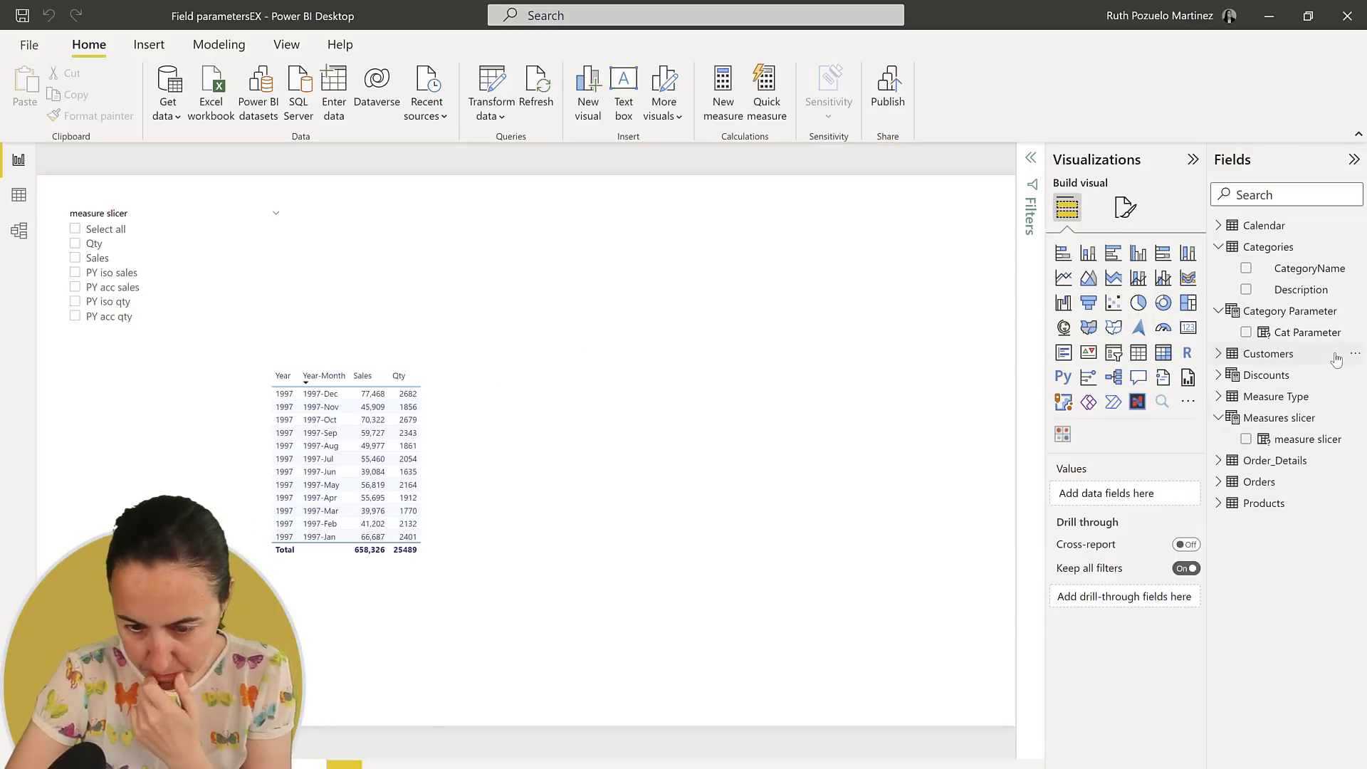
pyautogui.click(1219, 396)
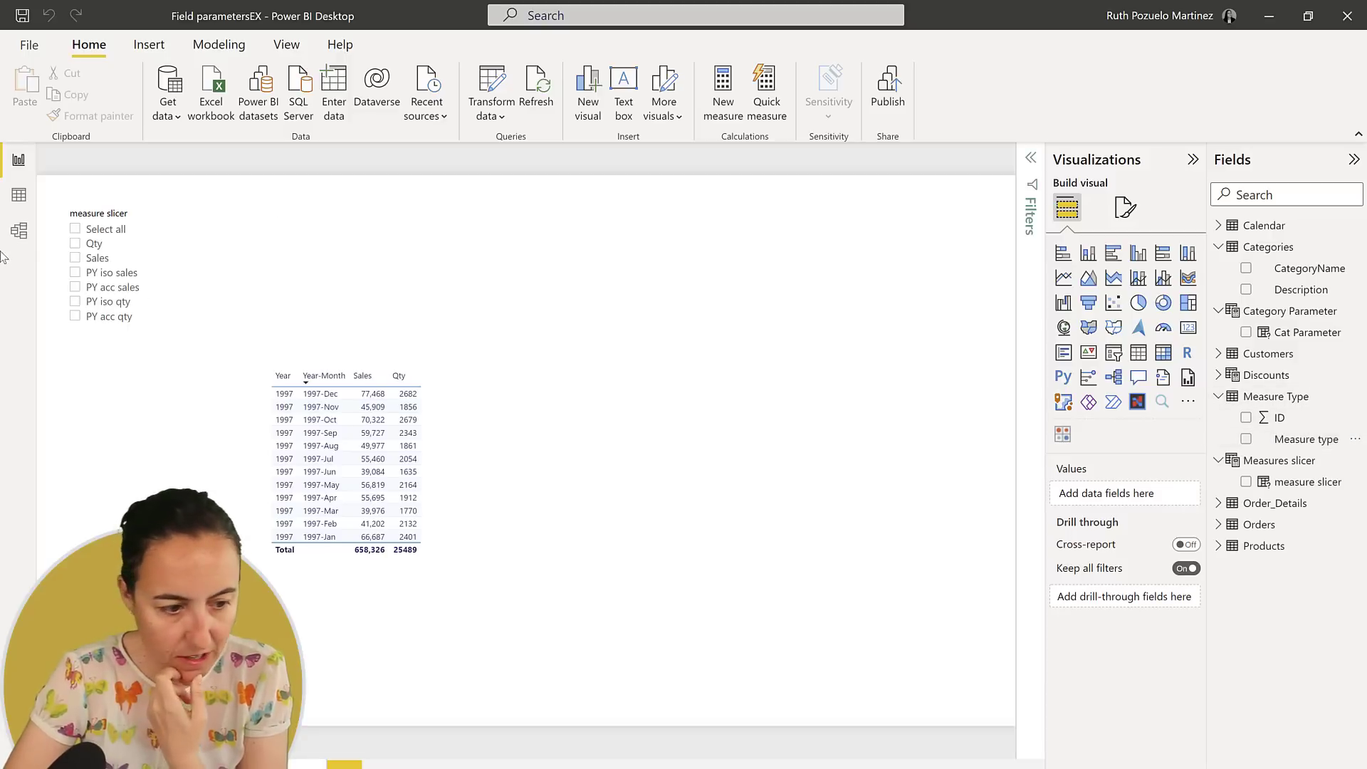
# Step: In the model, create a relationship between ID in Measure Type and Parameter Order in Measures slicer
pyautogui.click(19, 230)
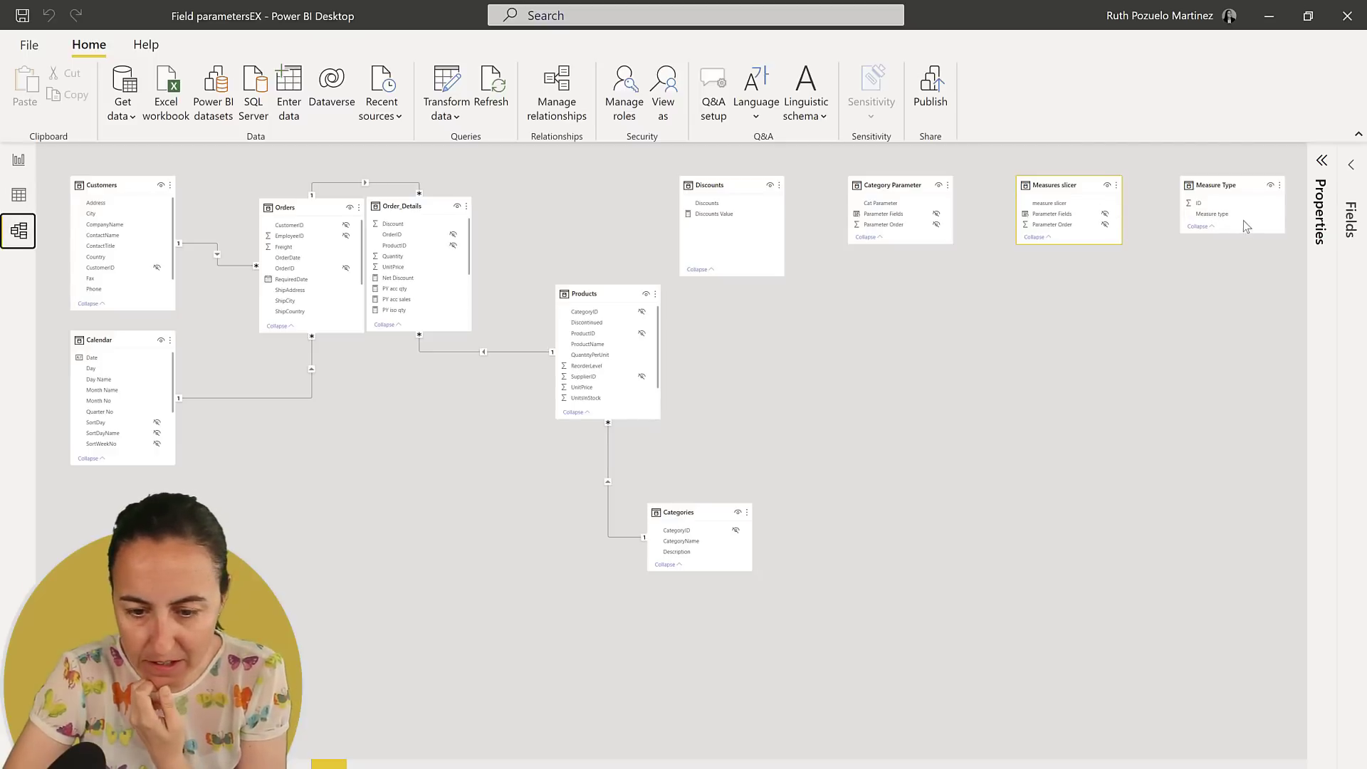
pyautogui.scroll(5, 671, 450)
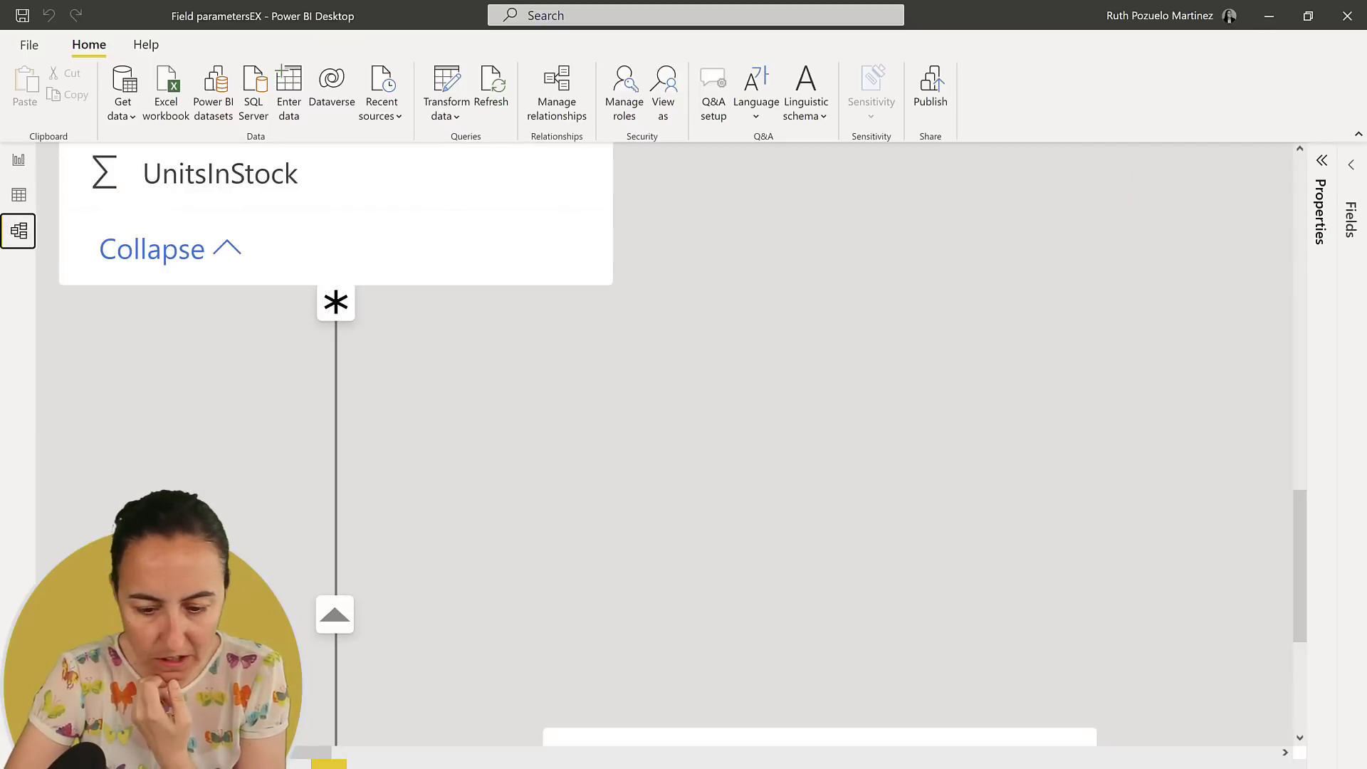
pyautogui.scroll(-8, 672, 450)
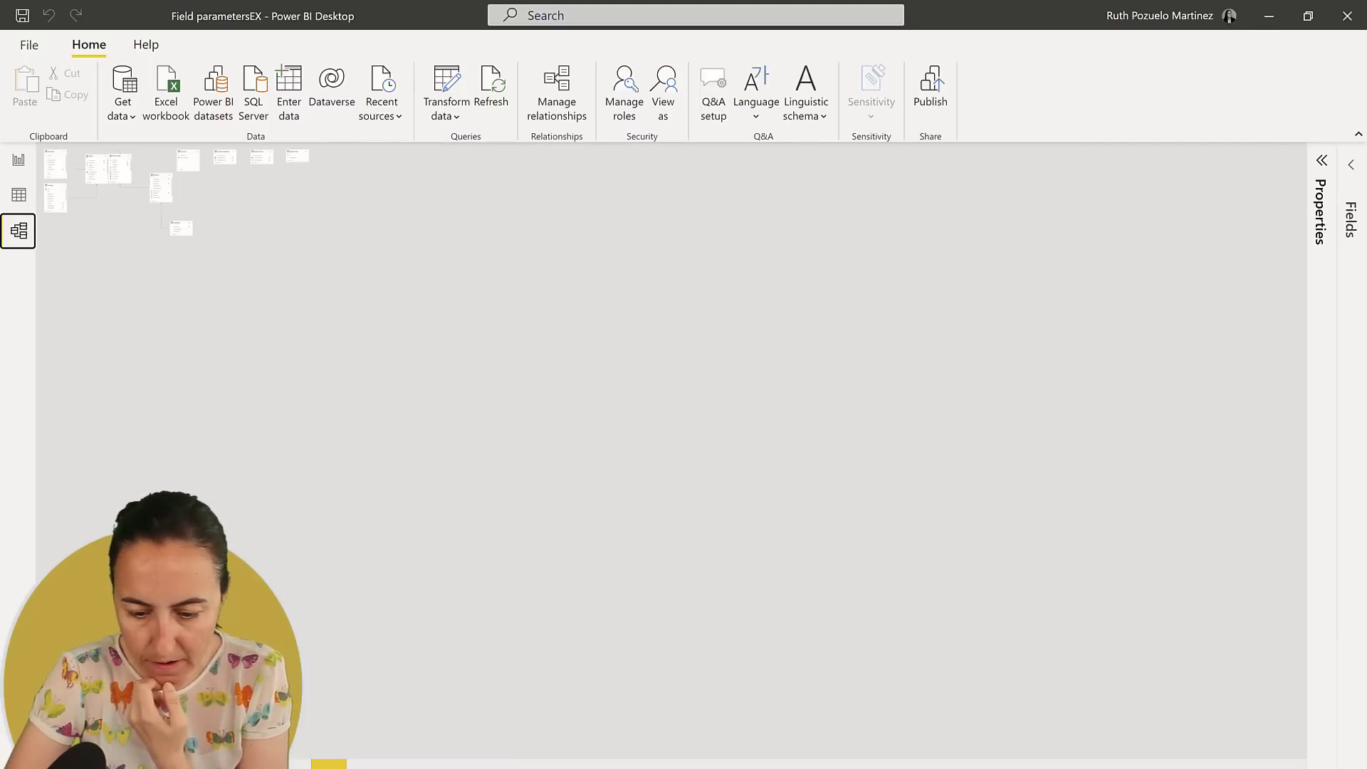
pyautogui.scroll(3, 672, 450)
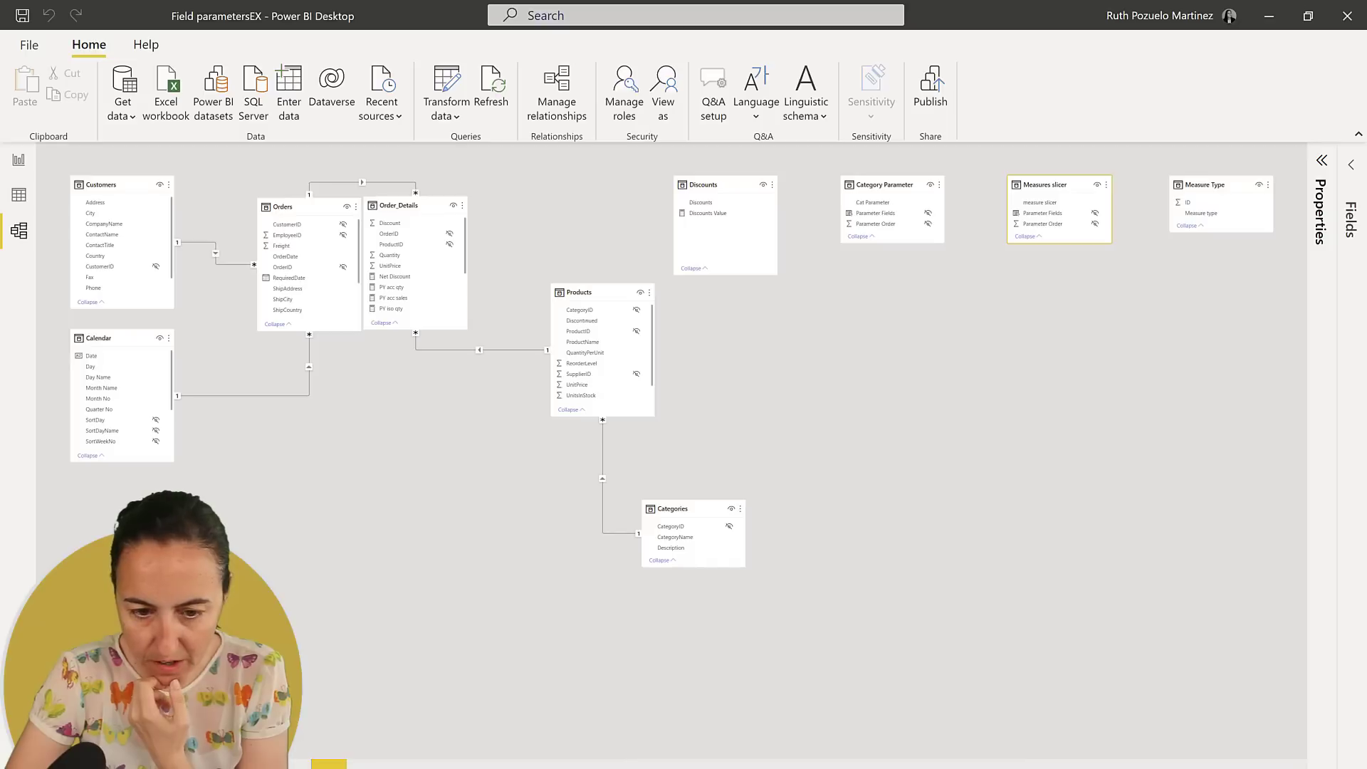
pyautogui.click(1218, 296)
pyautogui.scroll(2, 672, 321)
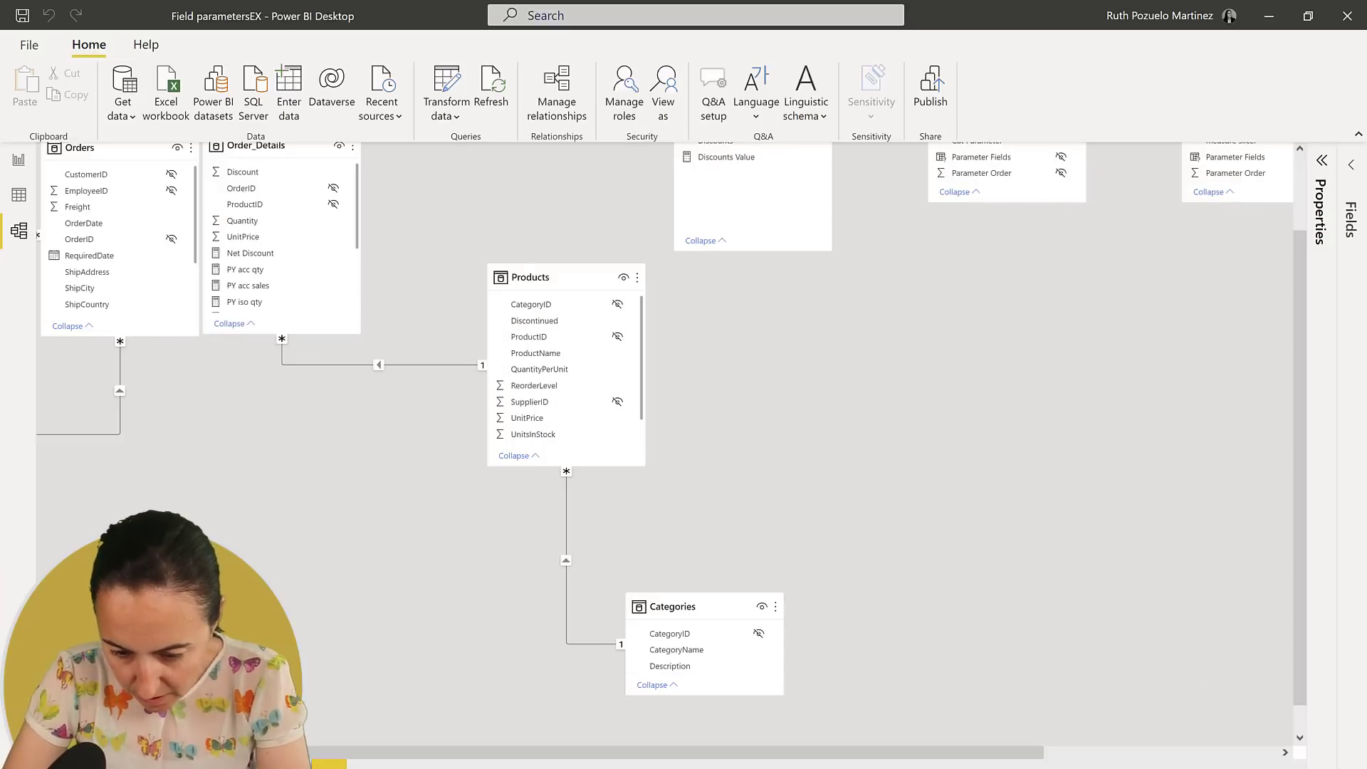
pyautogui.moveTo(677, 753); pyautogui.dragTo(839, 752)
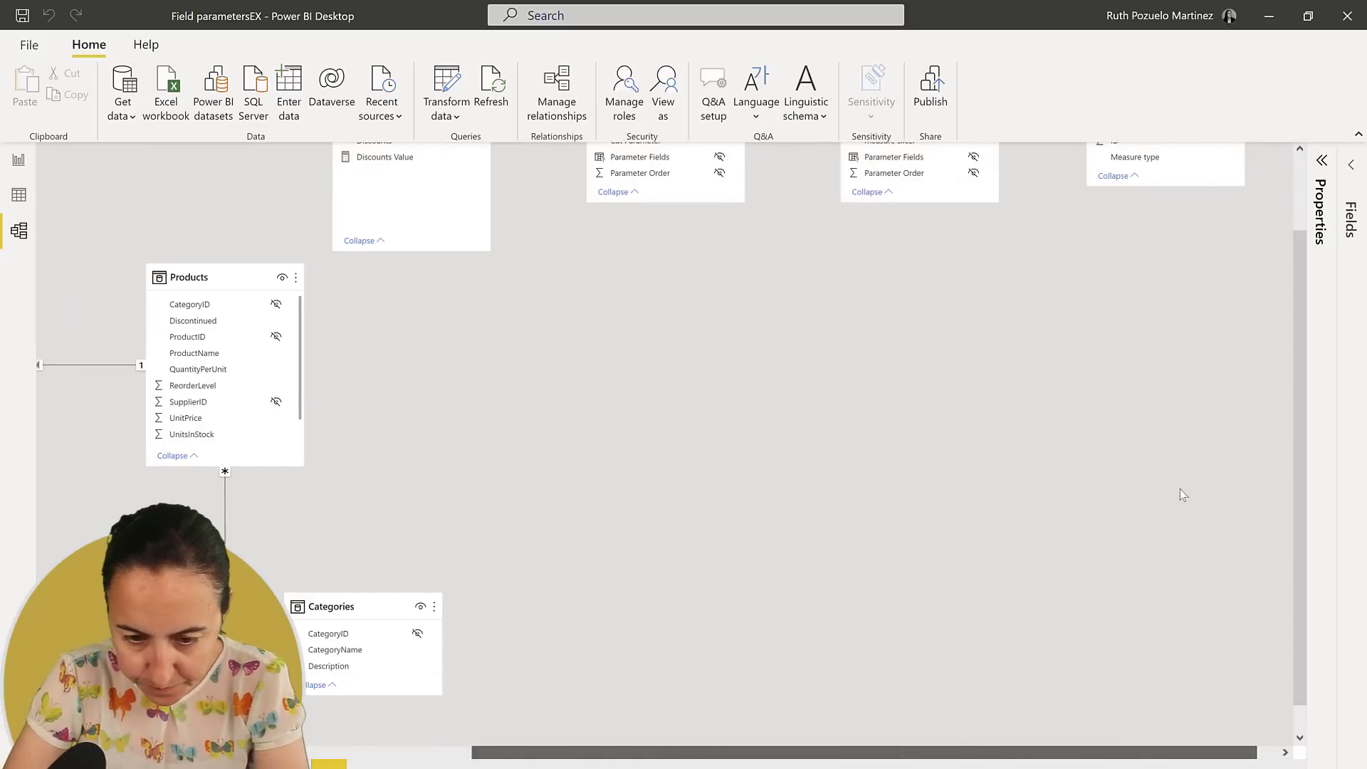
pyautogui.scroll(2, 1207, 273)
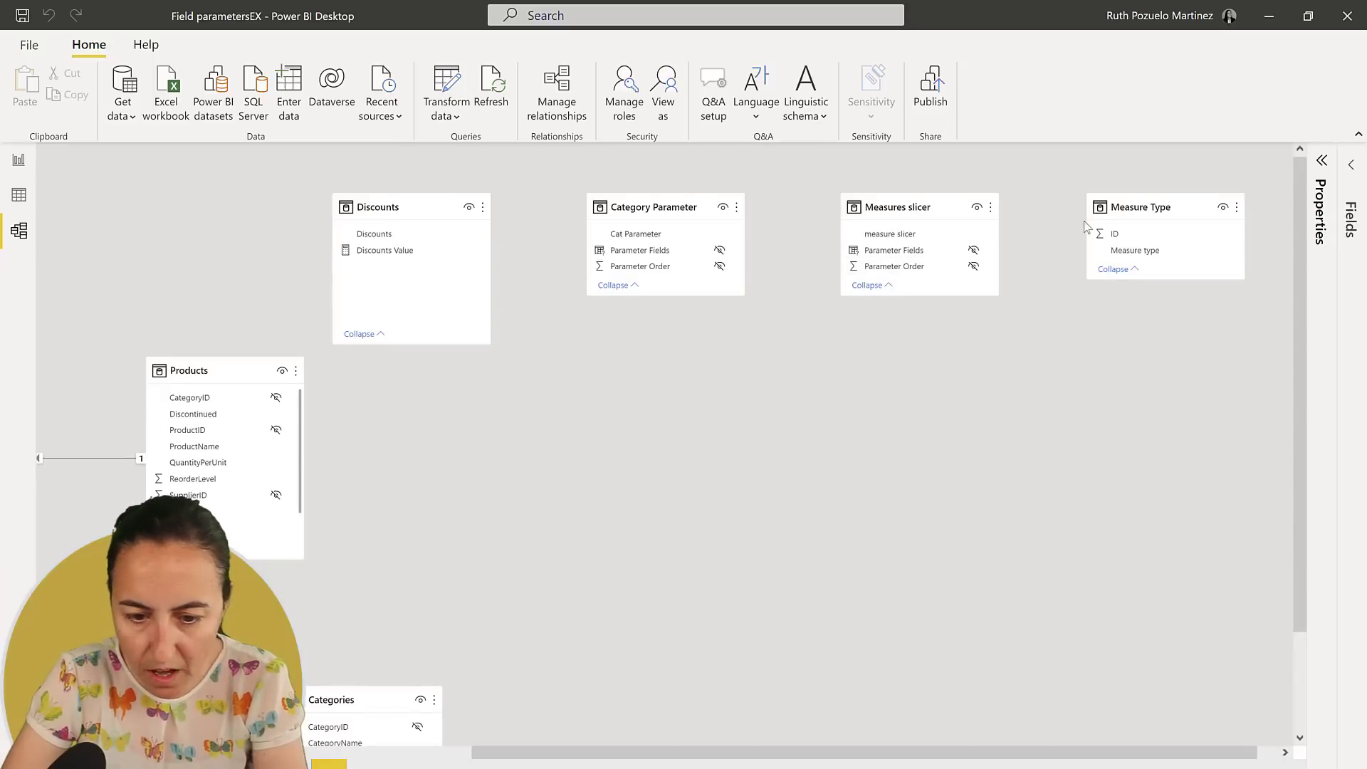
pyautogui.moveTo(1123, 233); pyautogui.dragTo(910, 268)
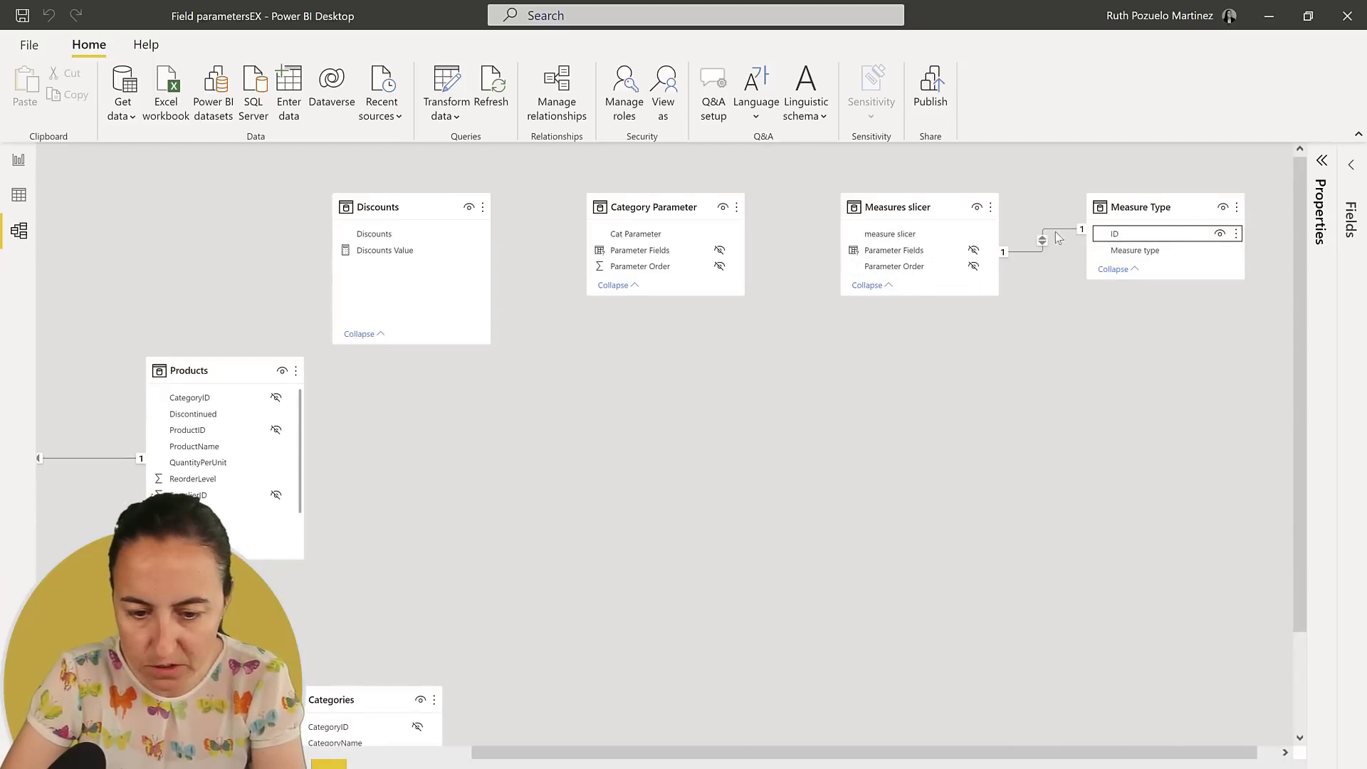
# Step: Set the Measure Type to Measures slicer relationship to One to many (1:*) with Single cross filter direction
pyautogui.doubleClick(1056, 236)
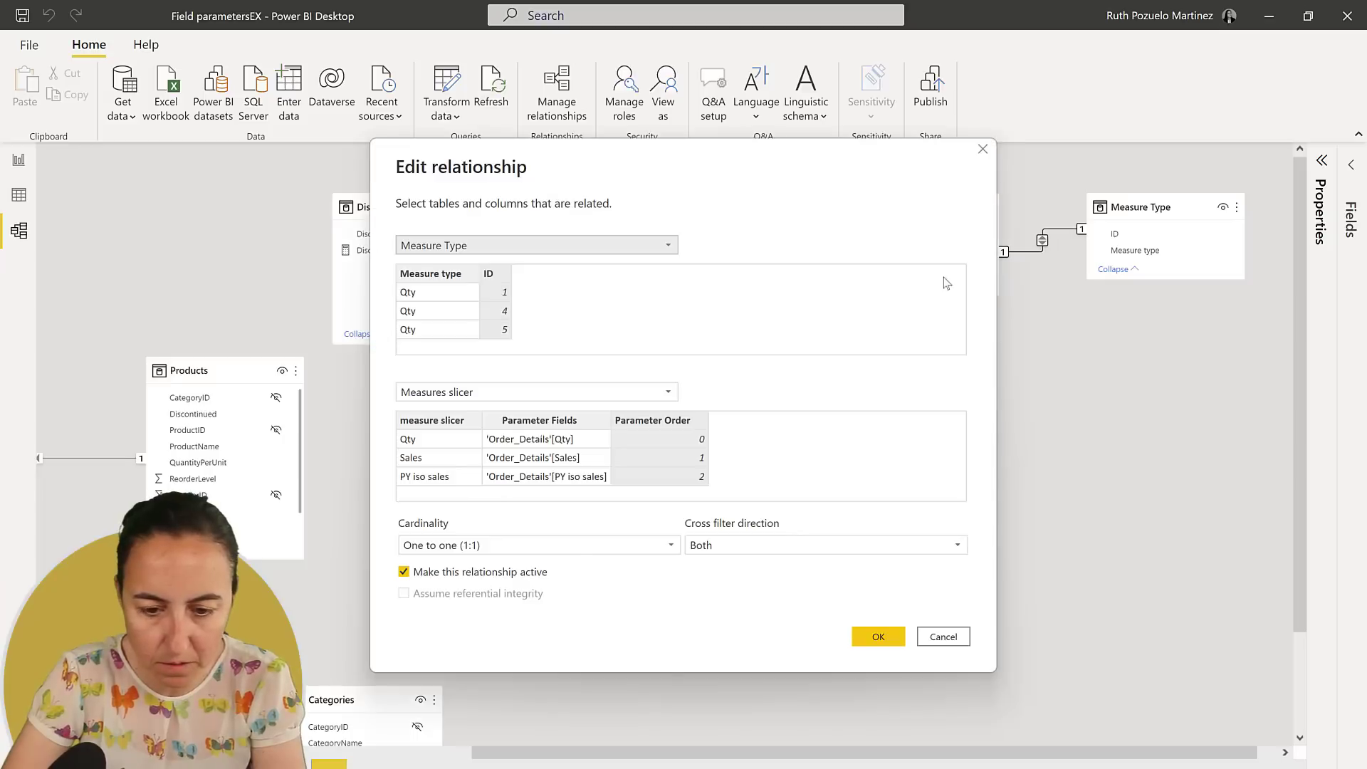
pyautogui.click(490, 545)
pyautogui.click(506, 599)
pyautogui.click(726, 545)
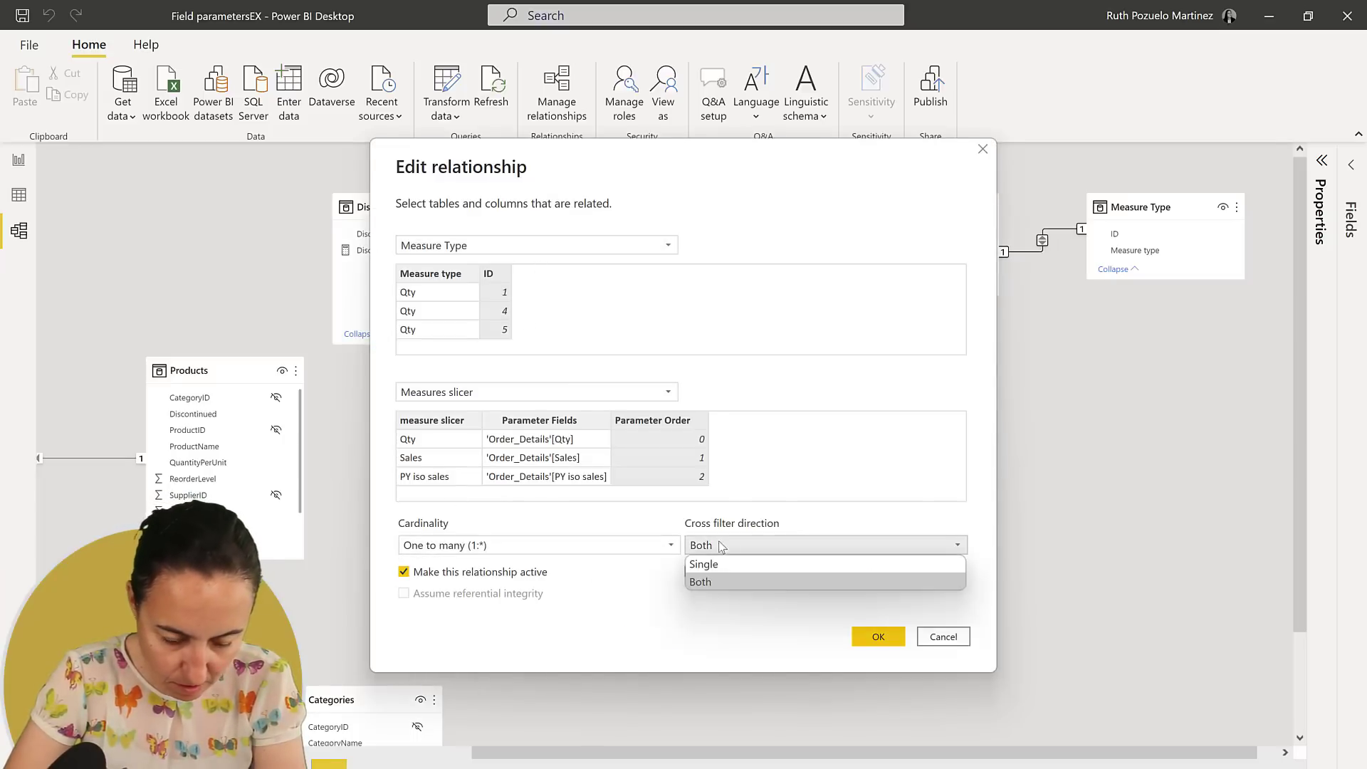
pyautogui.click(748, 581)
pyautogui.click(874, 636)
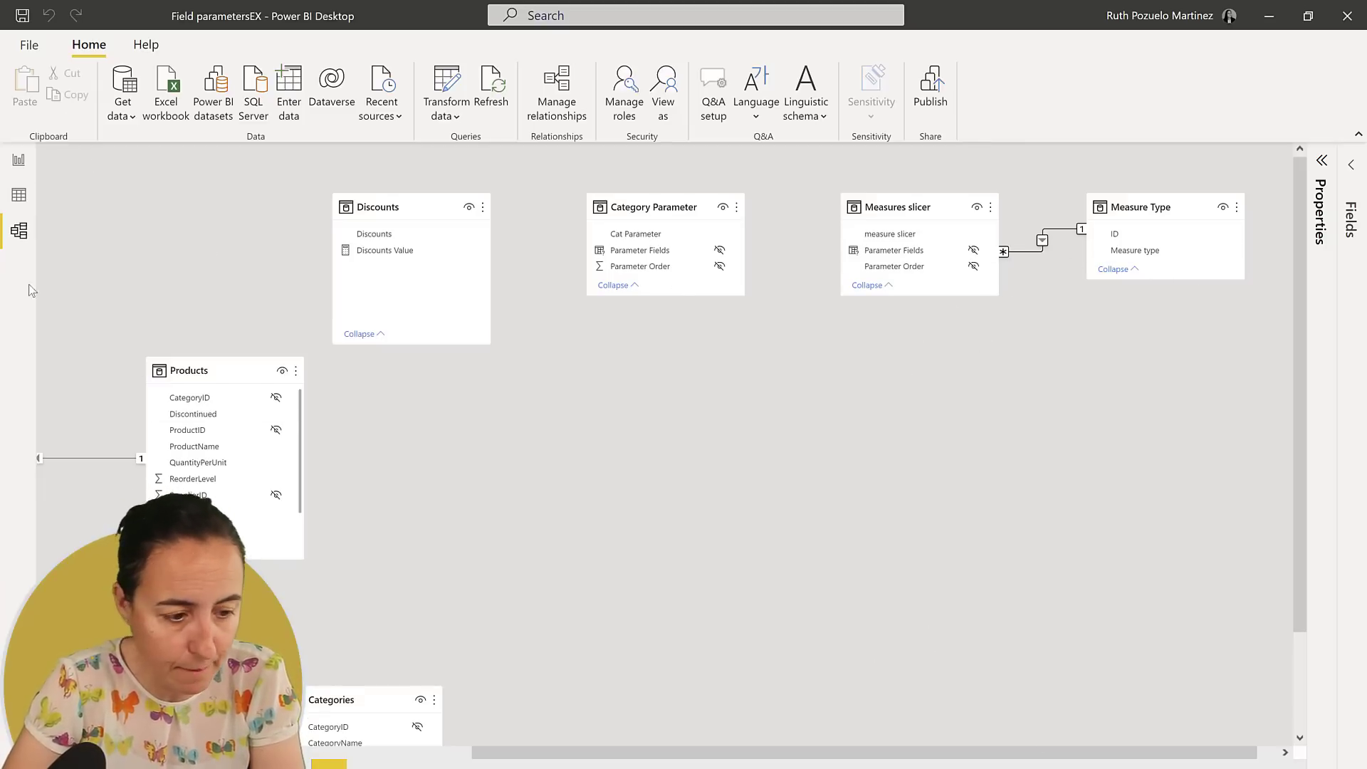
# Step: Add the Measure type field to the report page as a slicer
pyautogui.click(17, 161)
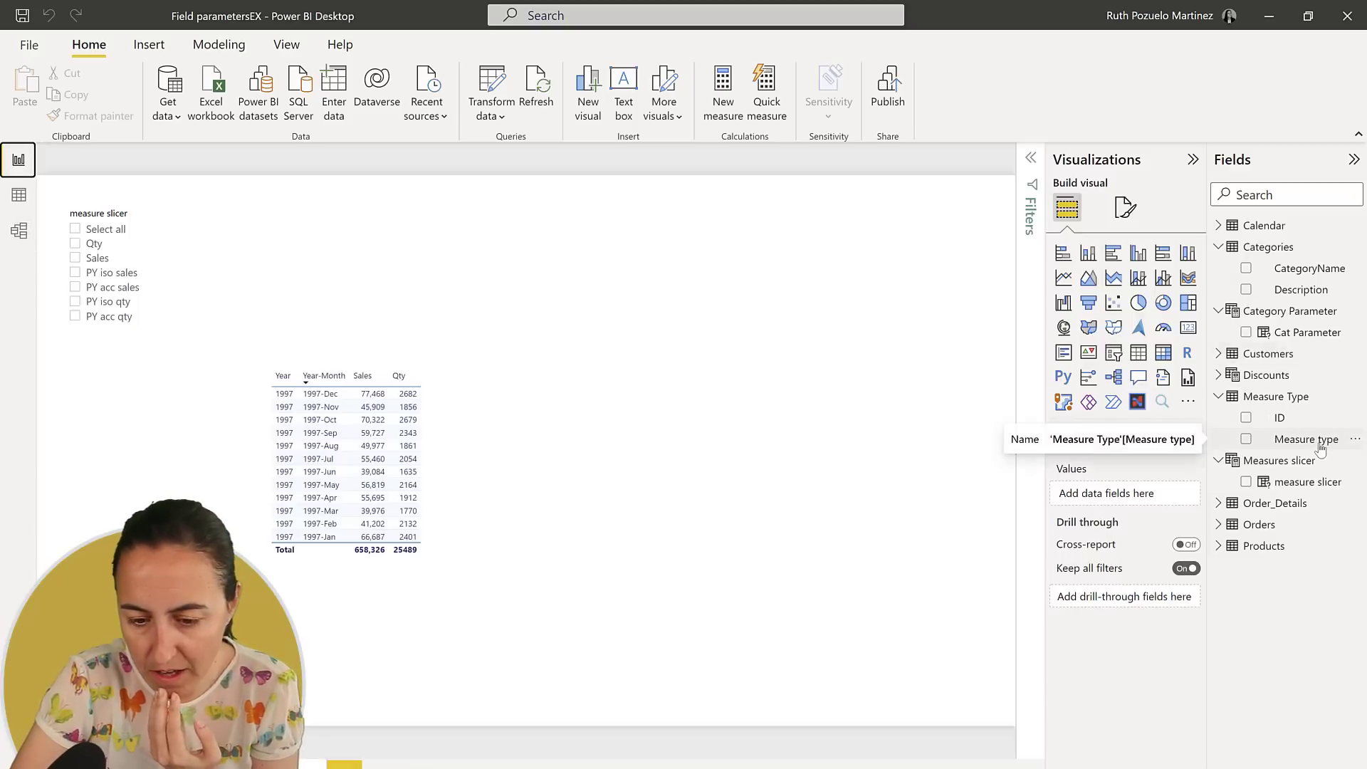
pyautogui.moveTo(1320, 447); pyautogui.dragTo(666, 249)
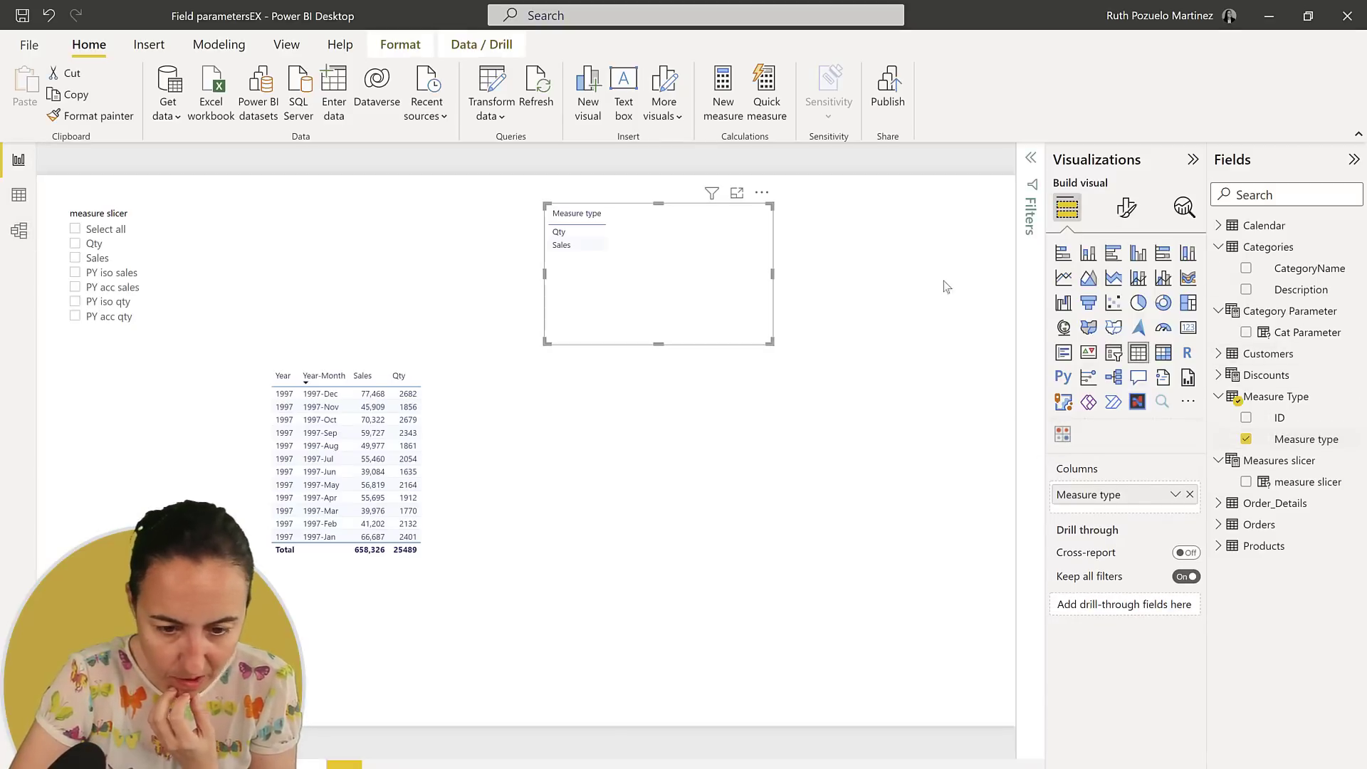
pyautogui.click(1114, 351)
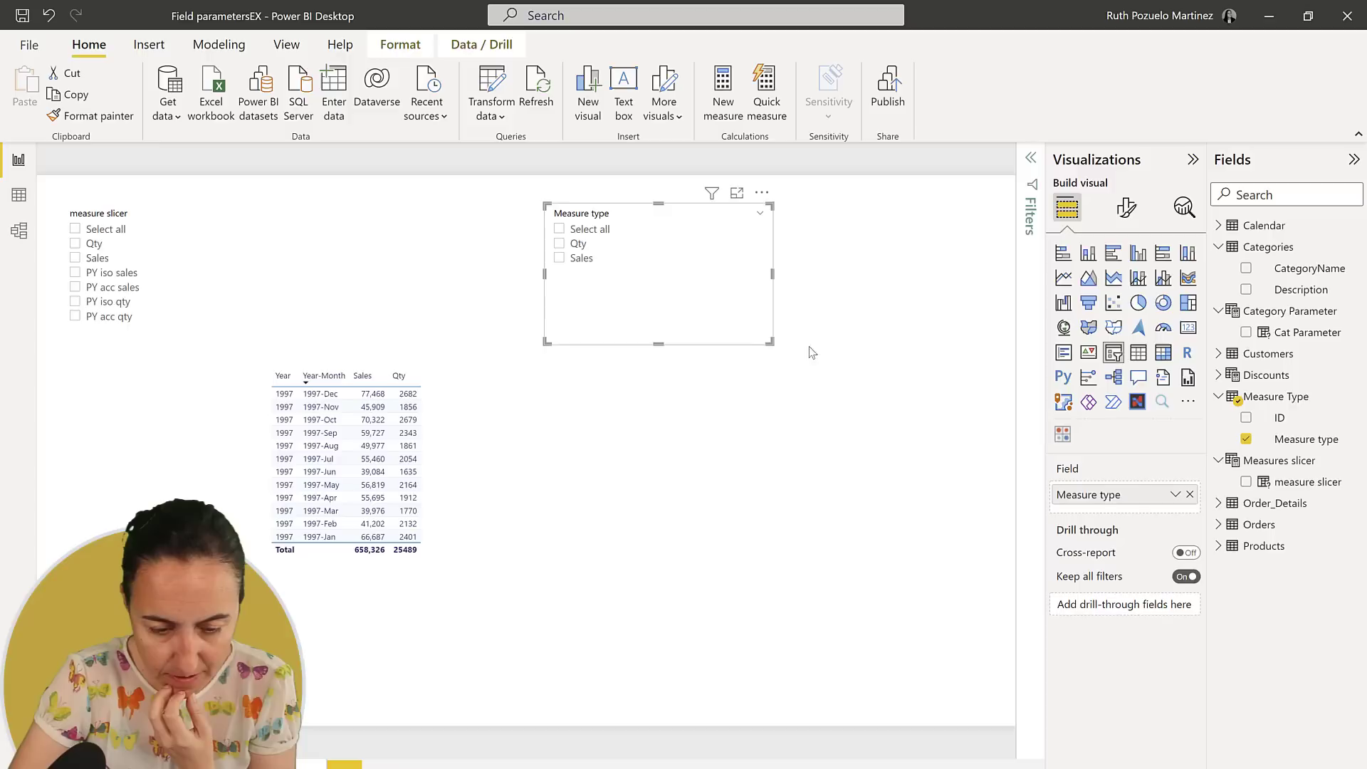
pyautogui.click(778, 344)
pyautogui.click(769, 343)
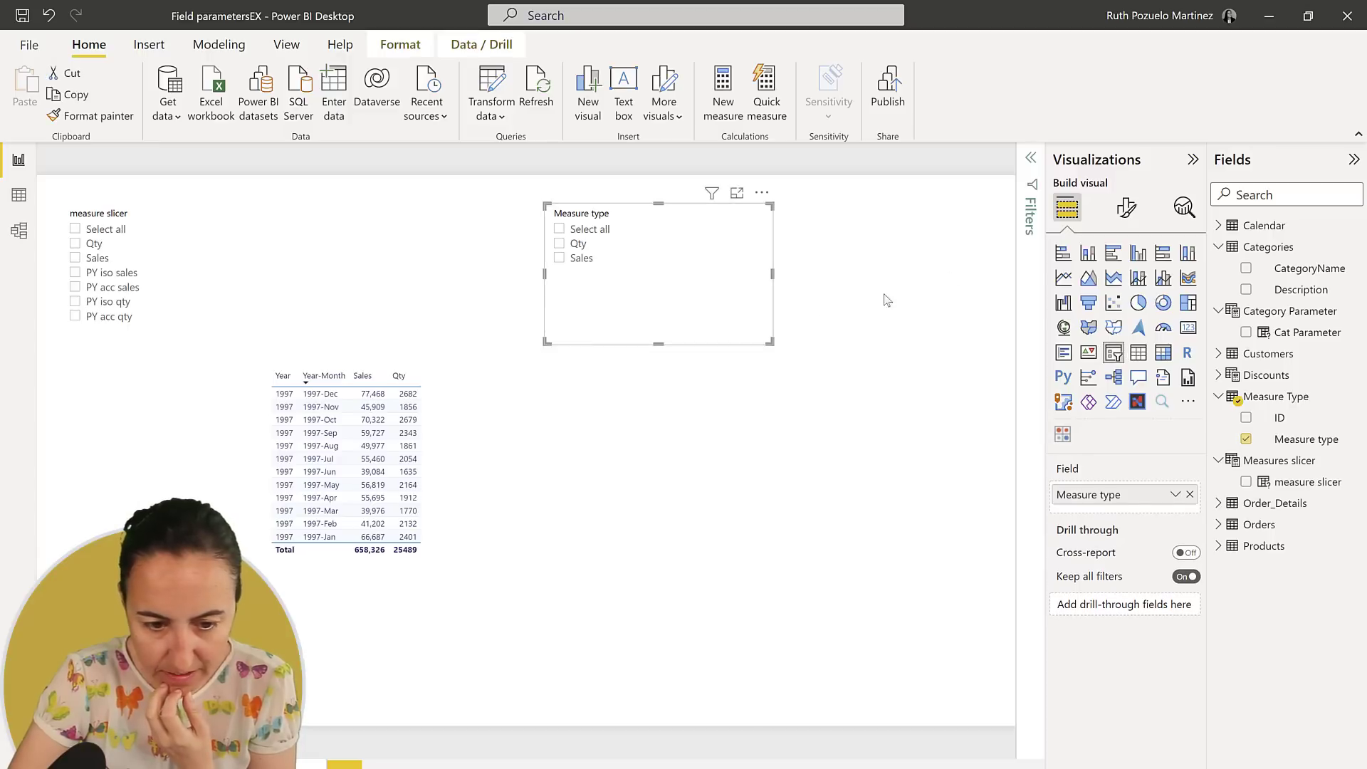
# Step: Enable single select in the Measure type slicer's selection settings
pyautogui.click(1126, 207)
pyautogui.click(1137, 333)
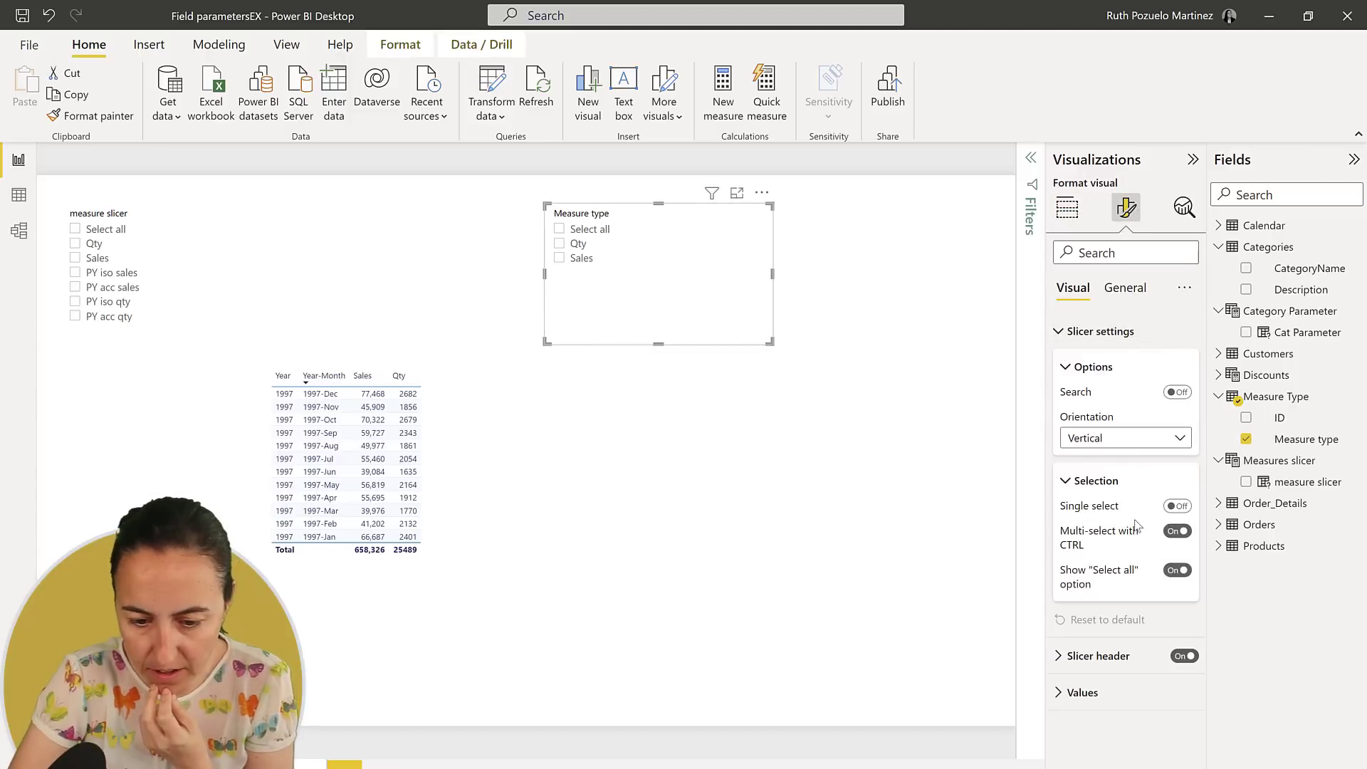
pyautogui.click(1176, 507)
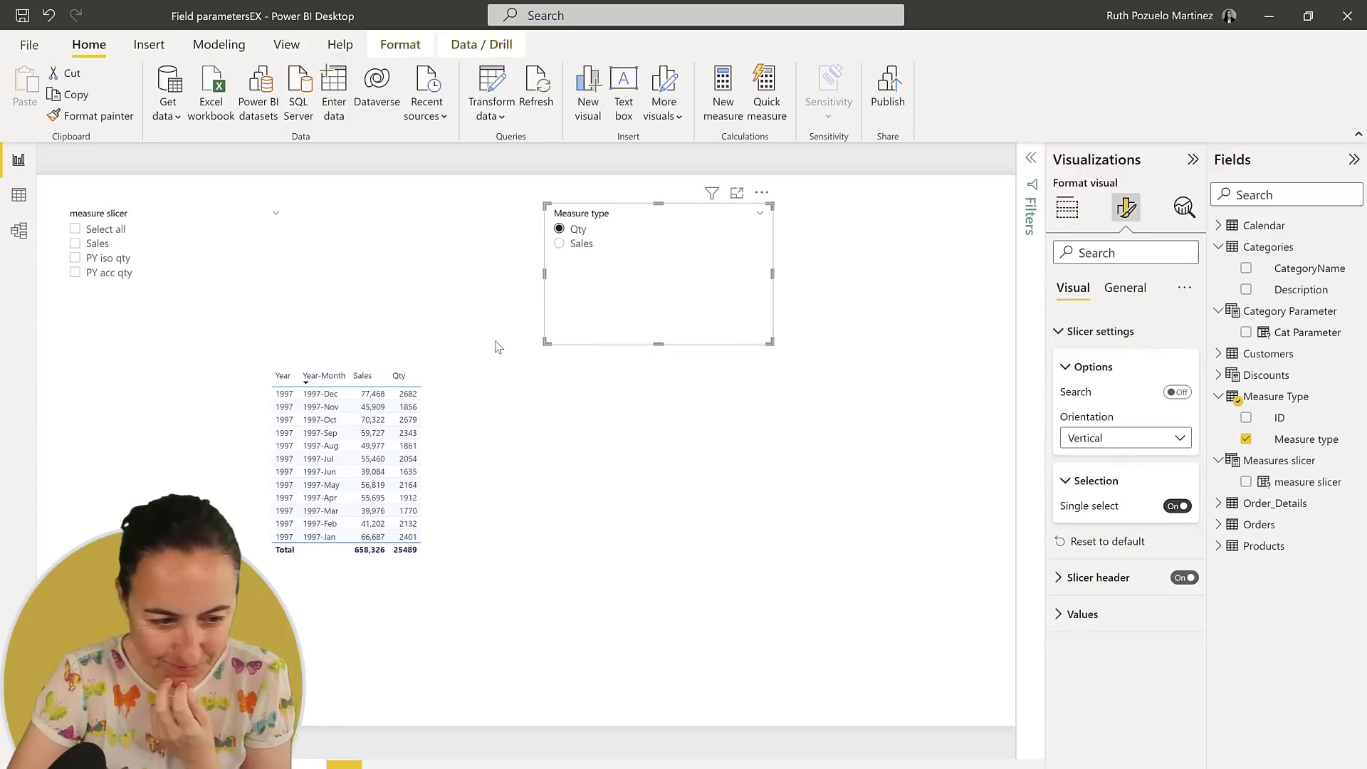
# Step: Swap the slicers so Measure type sits at the page's upper left with the measure slicer directly beside it
pyautogui.moveTo(197, 219); pyautogui.dragTo(825, 341)
pyautogui.moveTo(665, 214); pyautogui.dragTo(202, 201)
pyautogui.moveTo(741, 333); pyautogui.dragTo(362, 232)
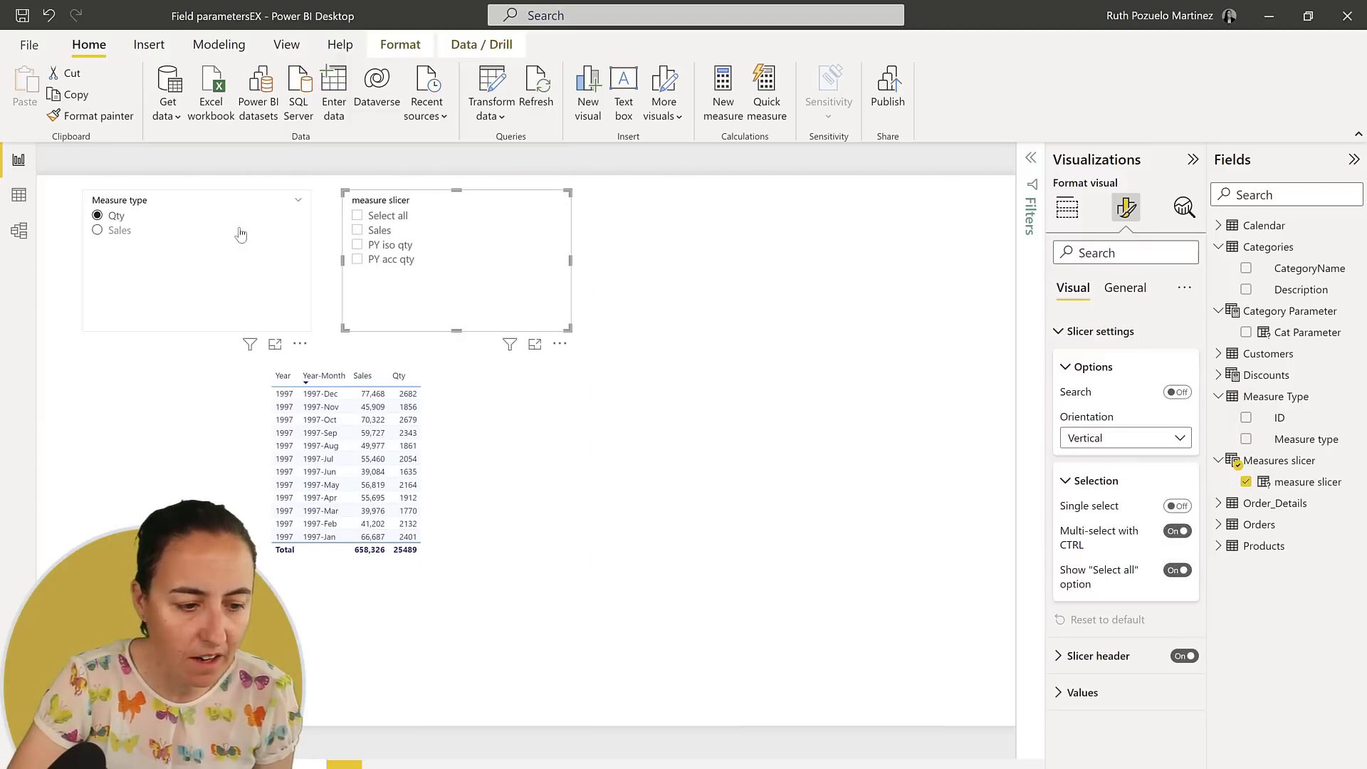
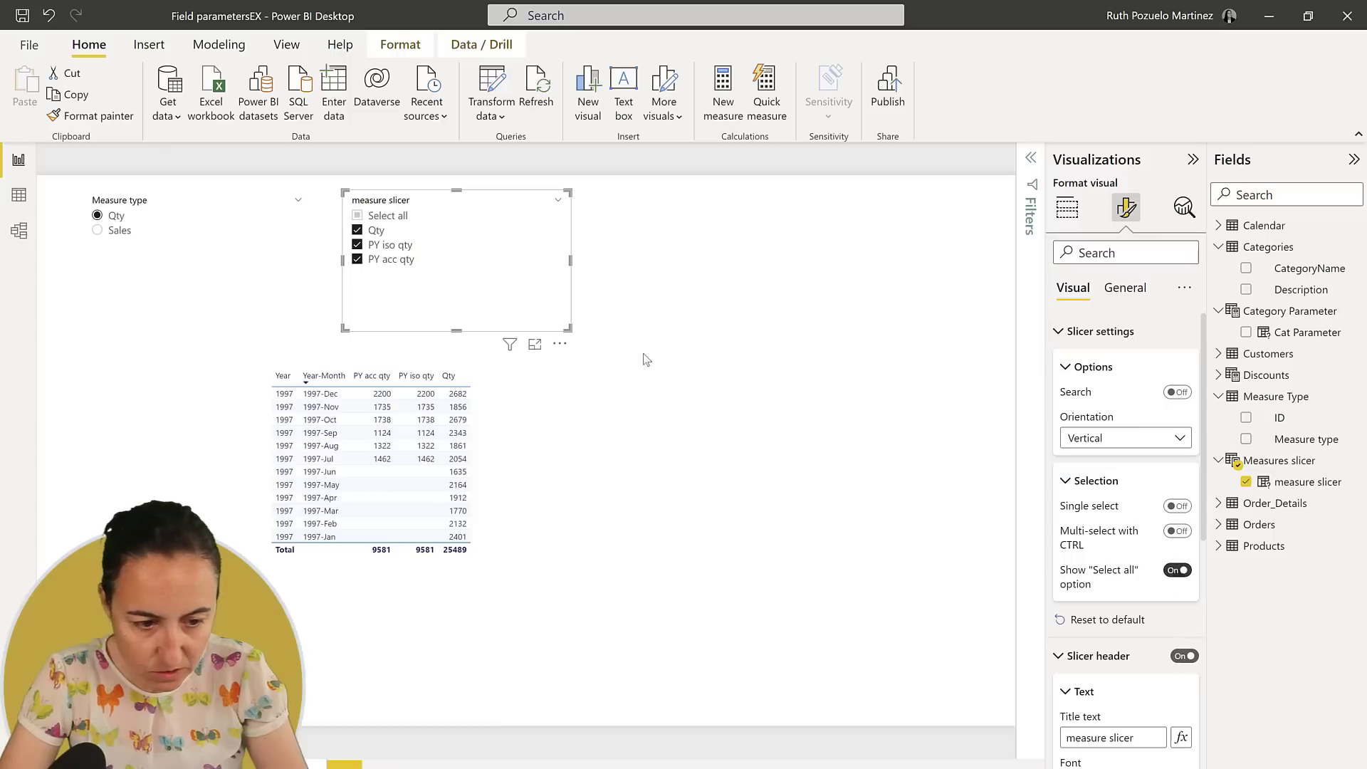
# Step: Reset the measure slicer's selection and pick Qty, PY acc qty and PY iso qty in that order to test the table columns
pyautogui.click(396, 217)
pyautogui.click(372, 232)
pyautogui.click(378, 260)
pyautogui.click(385, 246)
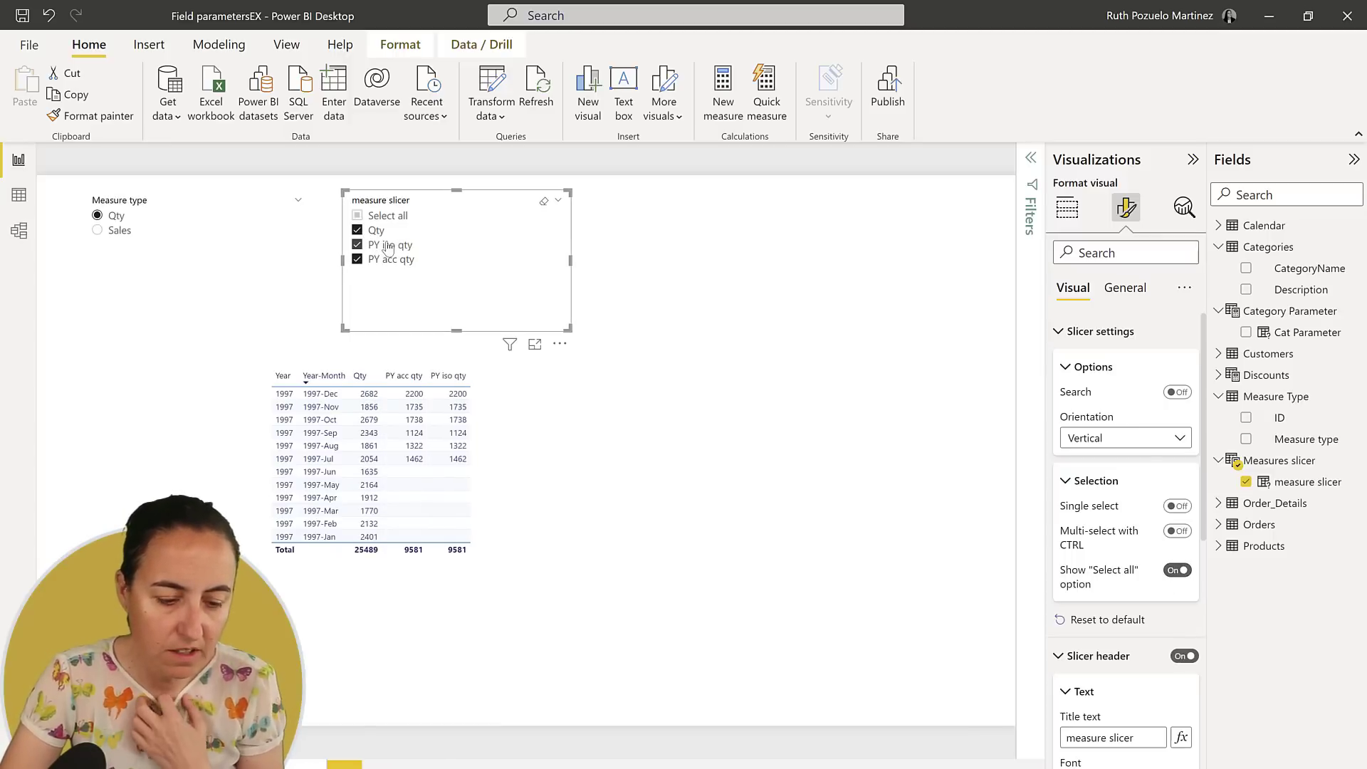
# Step: Switch Measure type to Sales, clear the measure slicer, and select Sales and PY iso sales
pyautogui.click(106, 231)
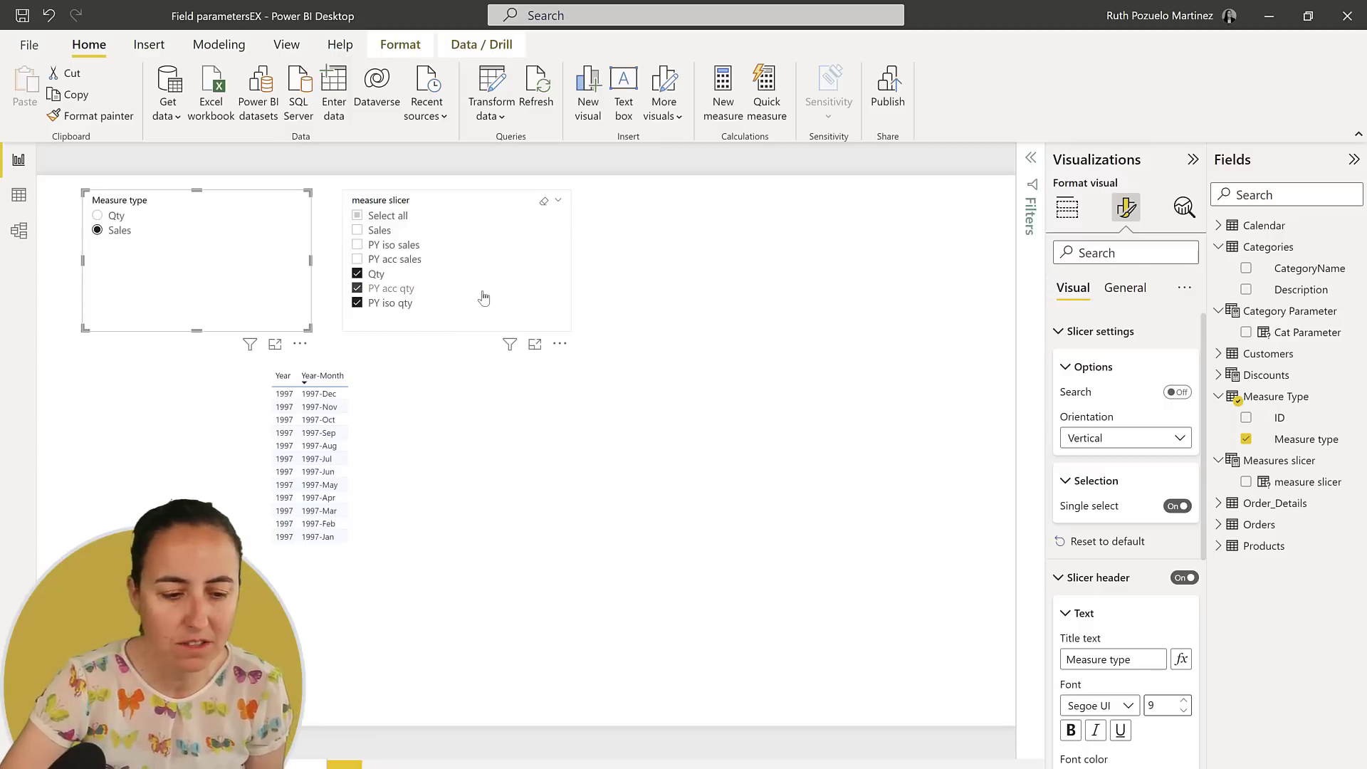
pyautogui.click(543, 204)
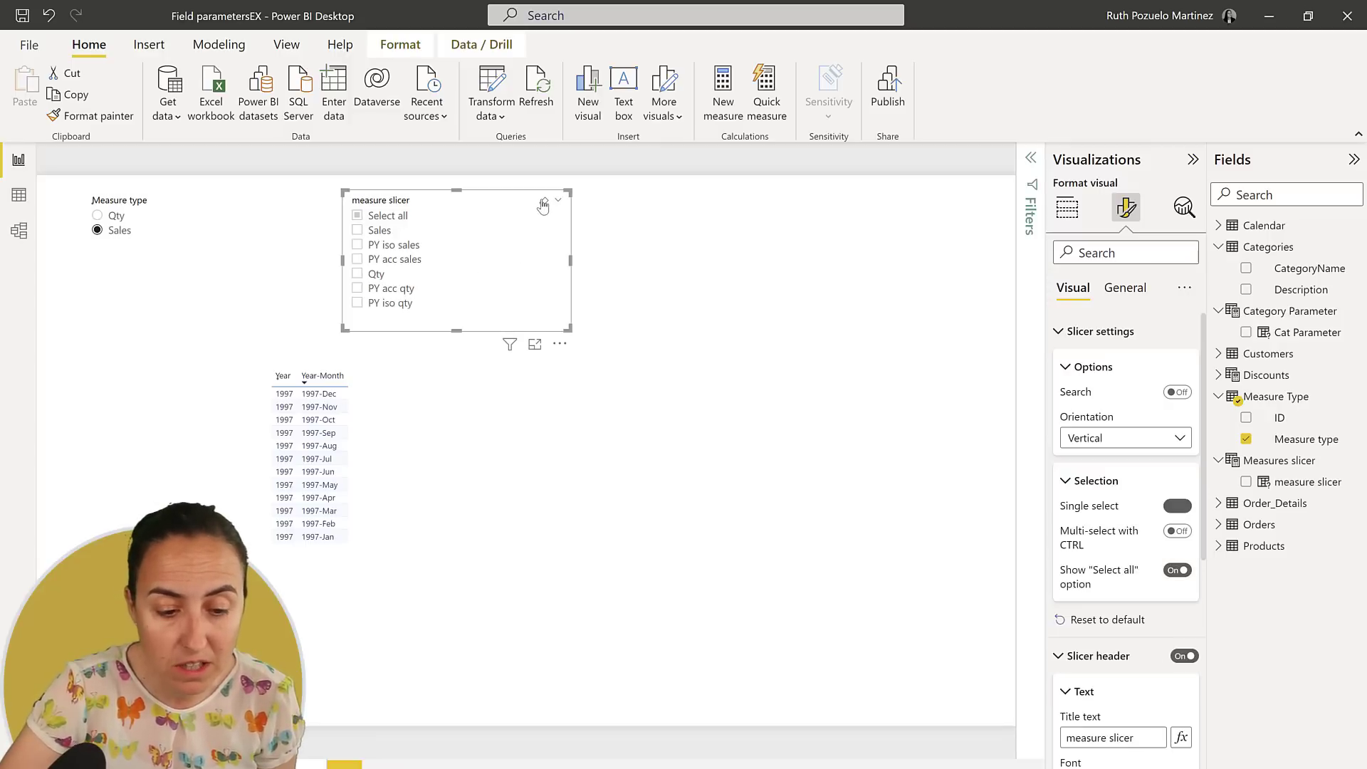
pyautogui.click(388, 231)
pyautogui.click(396, 245)
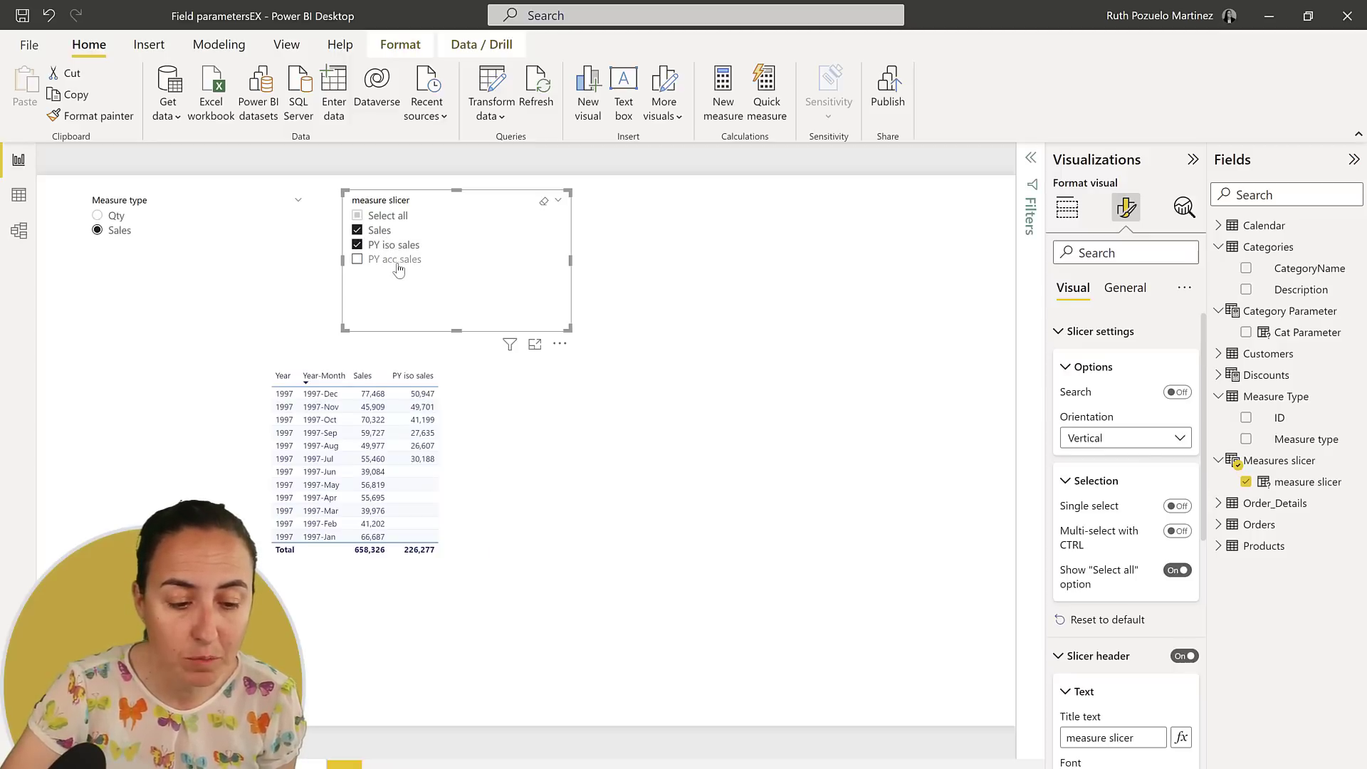
# Step: Select all sales measures, clear that selection, and set Measure type back to Qty
pyautogui.click(388, 216)
pyautogui.click(384, 216)
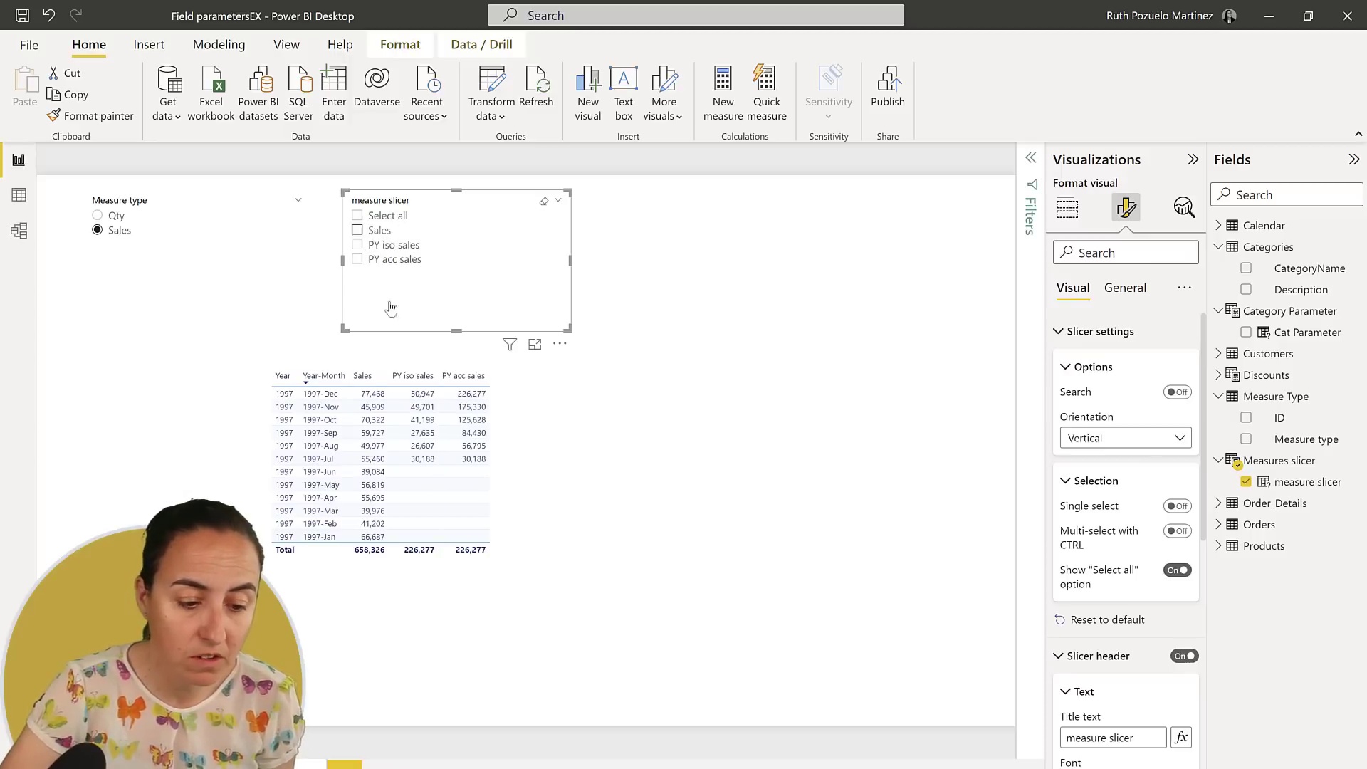
pyautogui.click(116, 217)
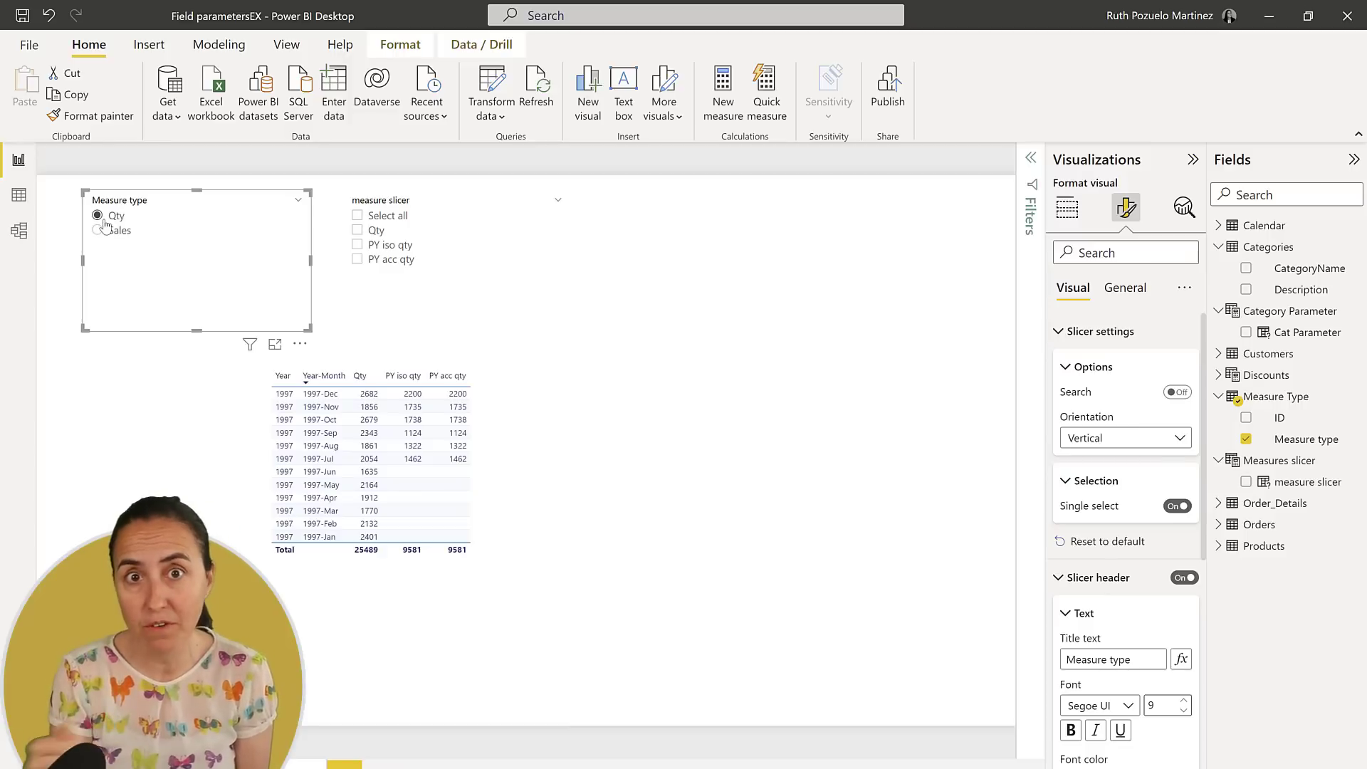
# Step: Return to the model diagram and open its parameters layout
pyautogui.hotkey('alt', 'Tab')
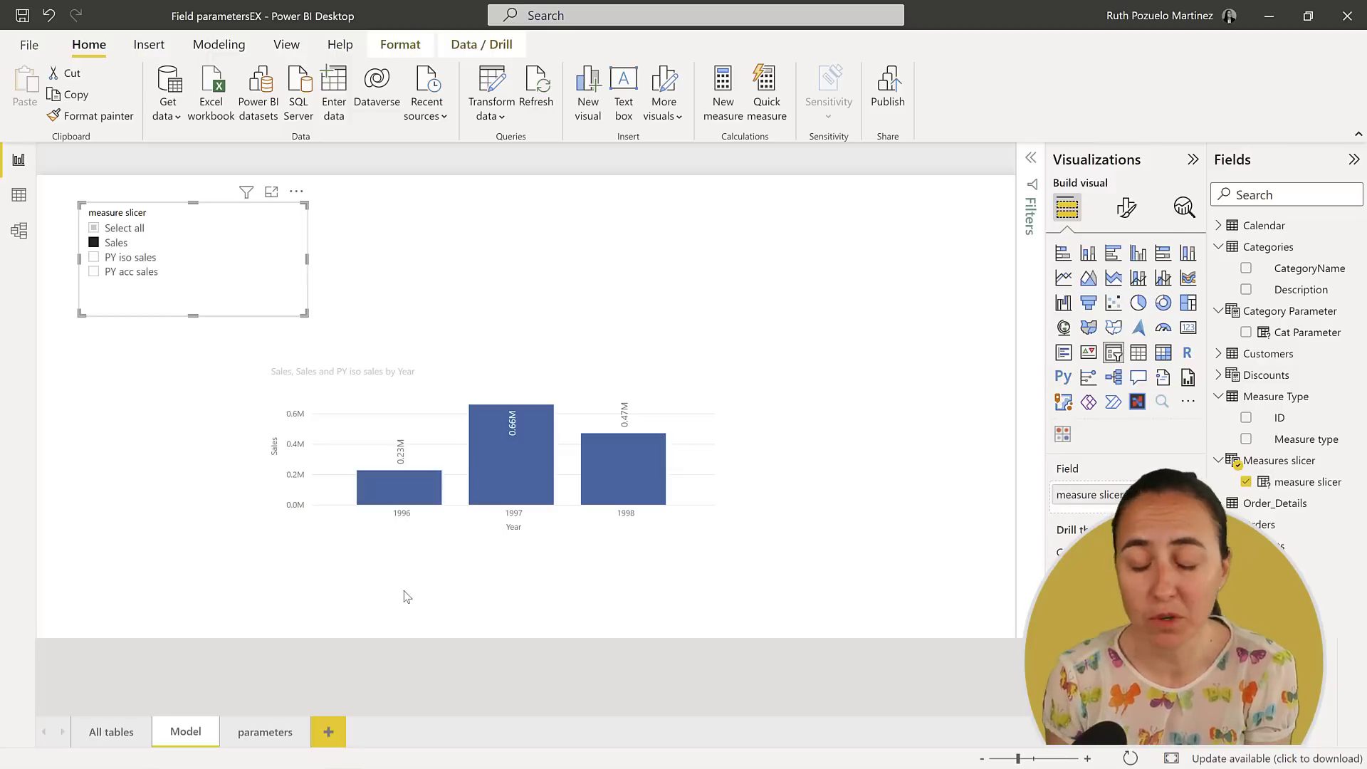
pyautogui.click(19, 231)
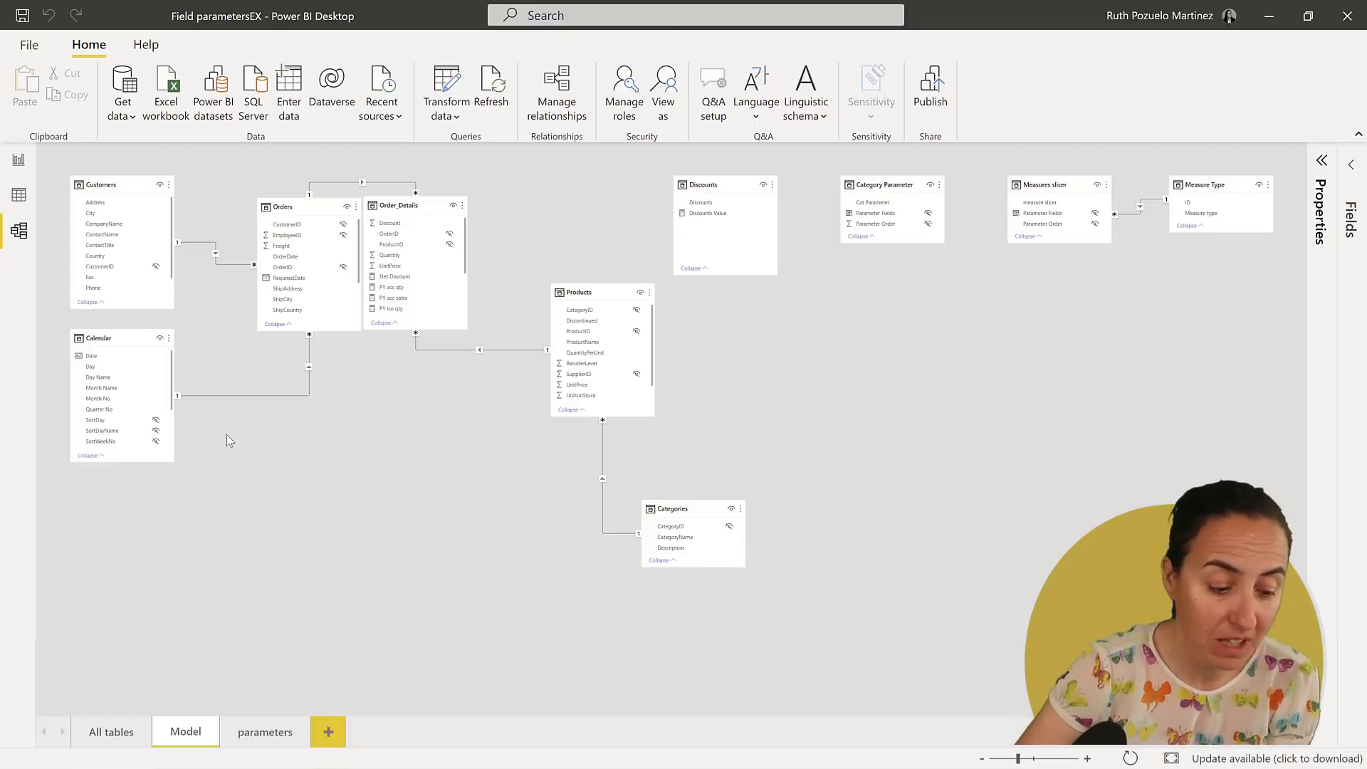
pyautogui.scroll(2, 456, 391)
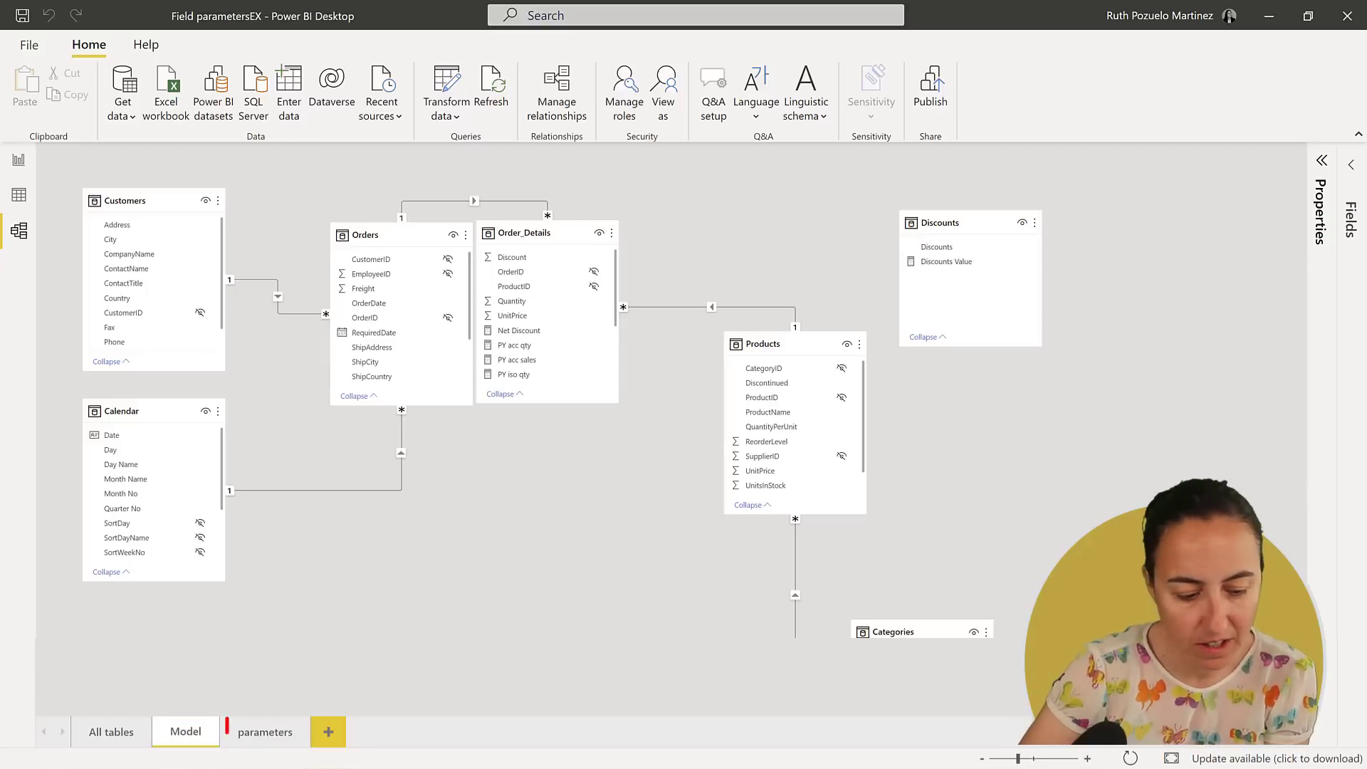
pyautogui.click(265, 732)
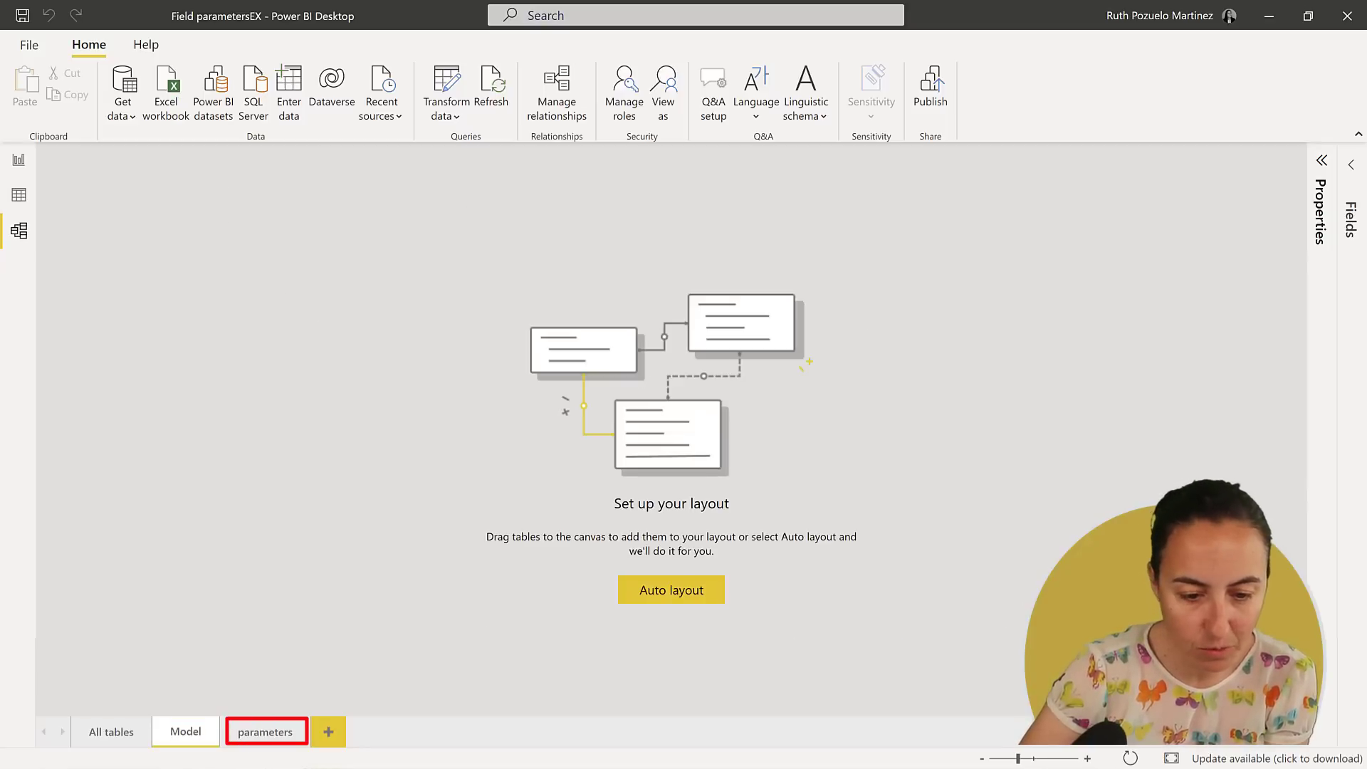
# Step: Auto-arrange the tables in the parameters layout and remove Customers, Calendar, Orders, Order_Details, Products, Categories and Discounts from the diagram
pyautogui.click(680, 590)
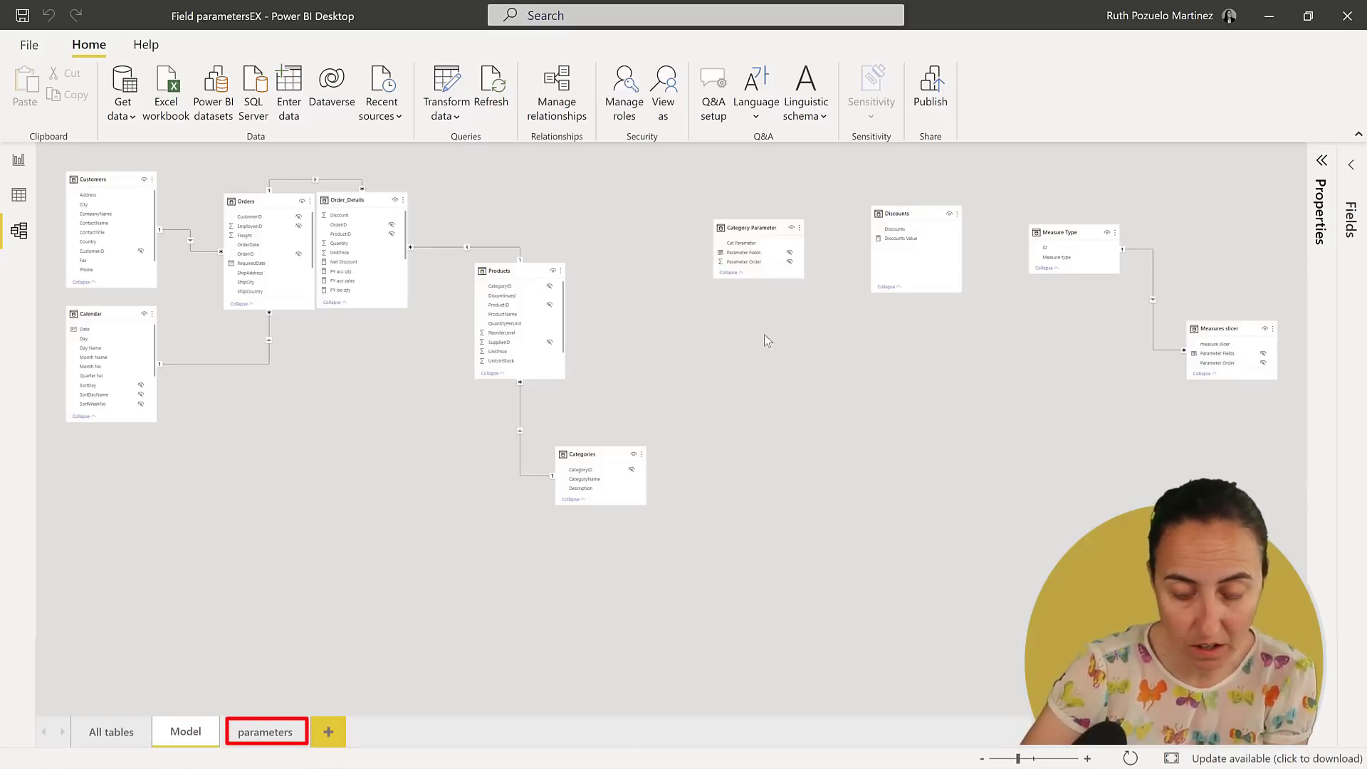
pyautogui.click(75, 181)
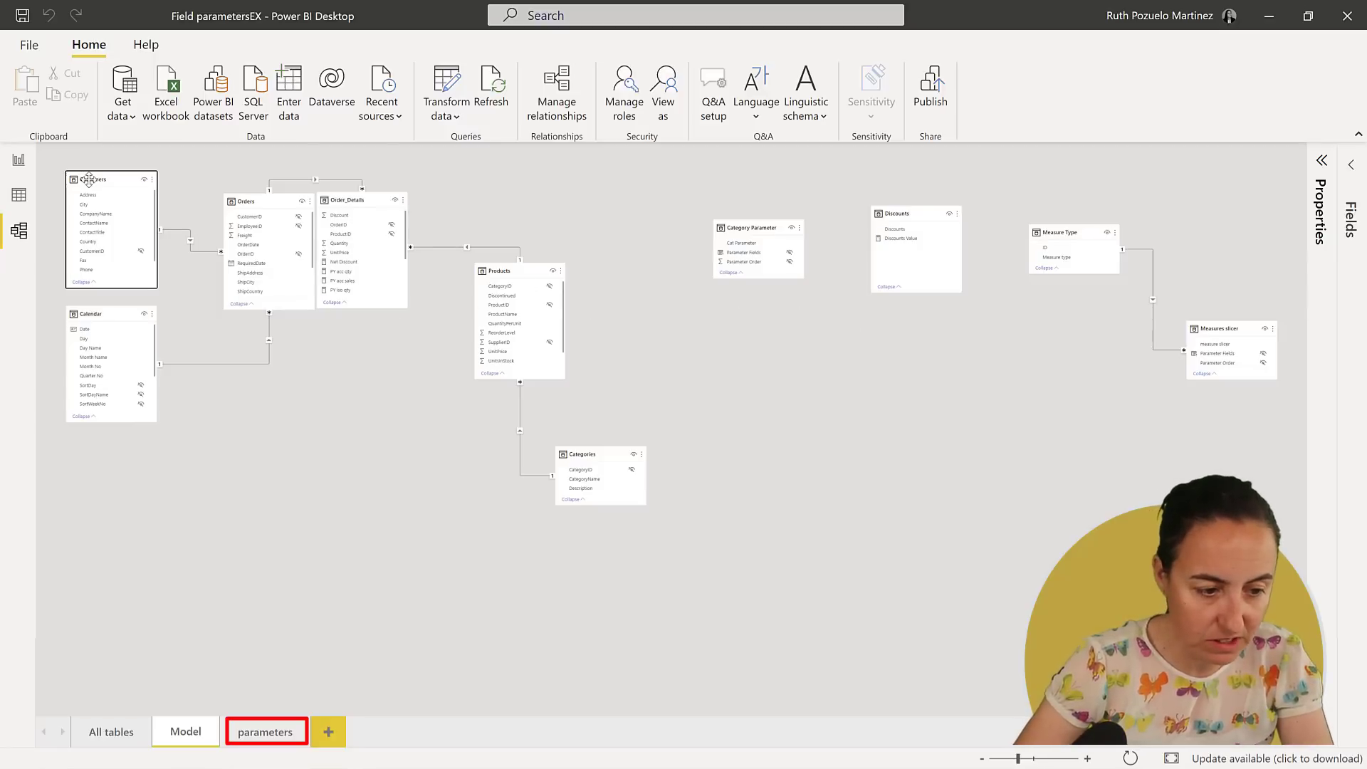
pyautogui.keyDown('ctrl'); pyautogui.click(79, 314); pyautogui.keyUp('ctrl')
pyautogui.keyDown('ctrl'); pyautogui.click(243, 254); pyautogui.keyUp('ctrl')
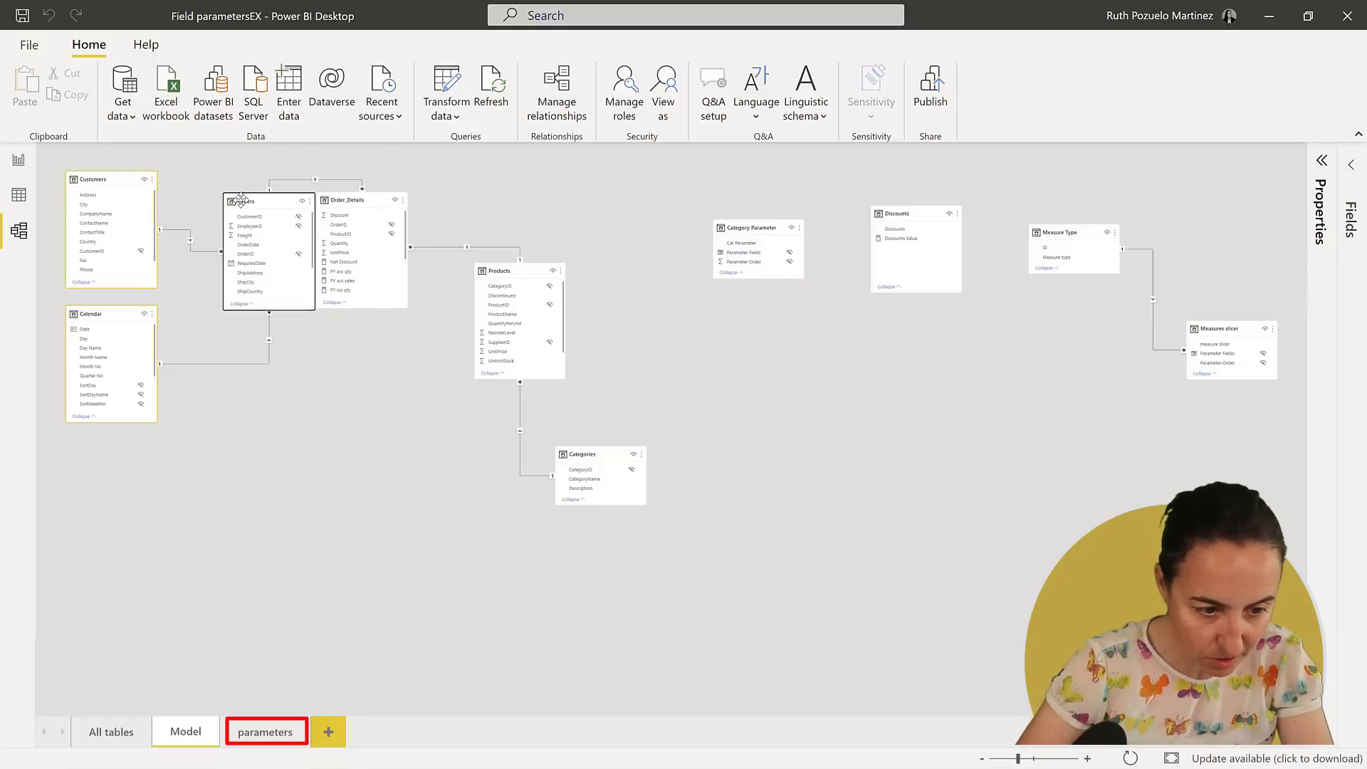
pyautogui.keyDown('ctrl'); pyautogui.click(318, 220); pyautogui.keyUp('ctrl')
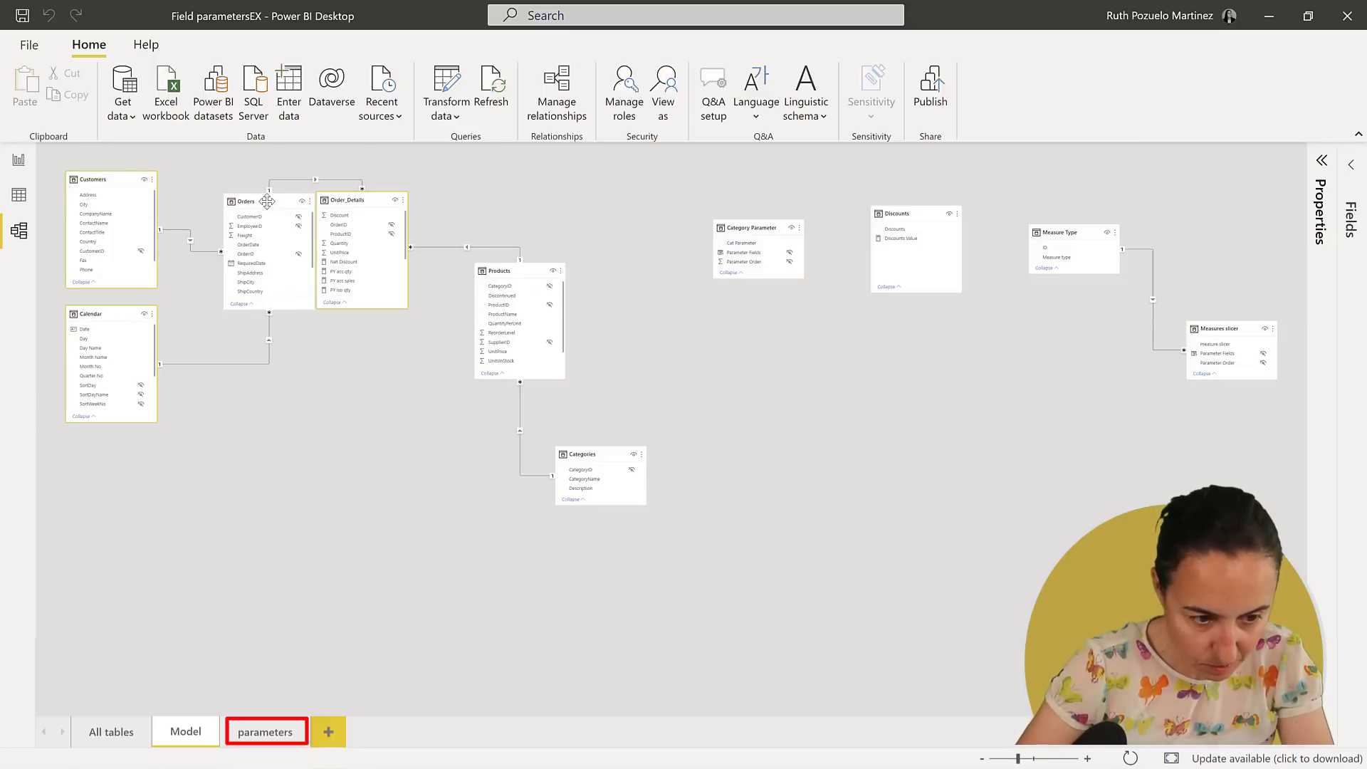
pyautogui.keyDown('ctrl'); pyautogui.click(500, 270); pyautogui.keyUp('ctrl')
pyautogui.keyDown('ctrl'); pyautogui.click(598, 477); pyautogui.keyUp('ctrl')
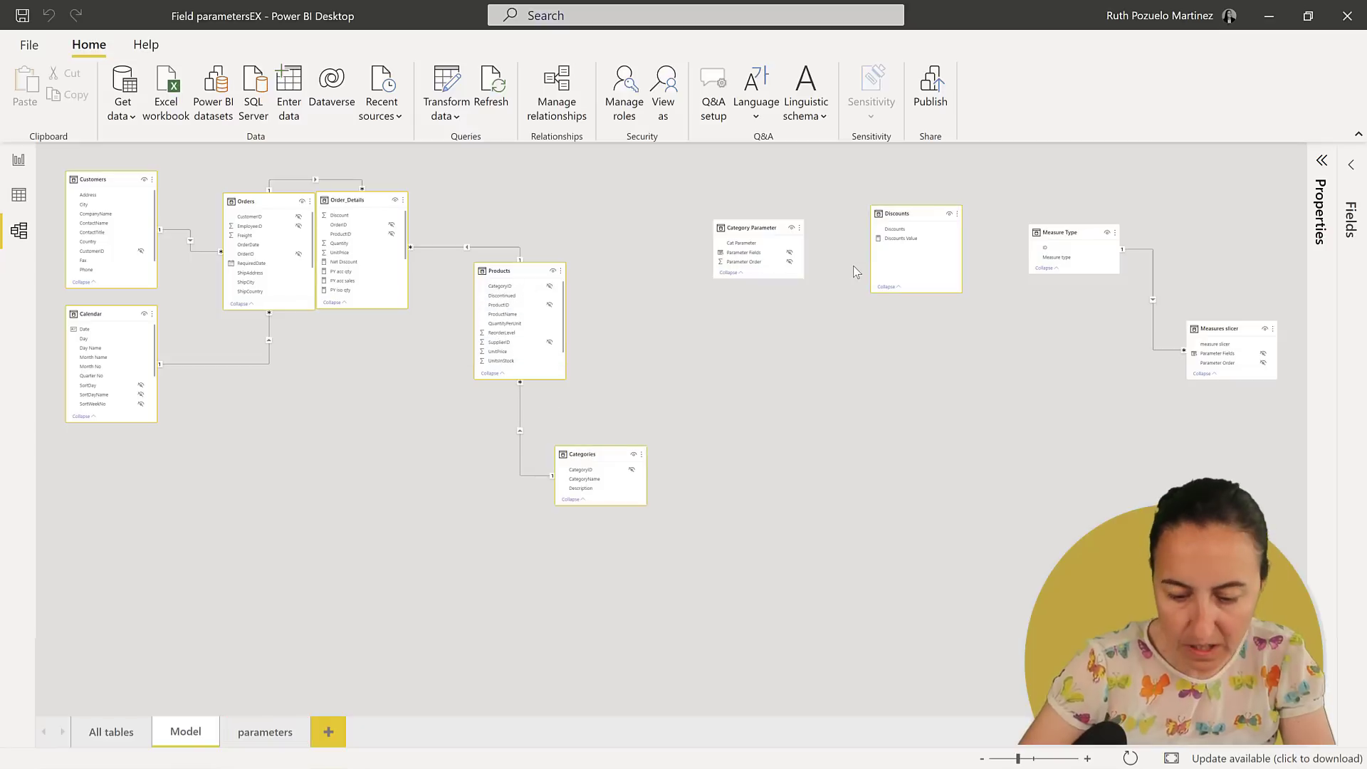
pyautogui.press('Delete')
pyautogui.click(661, 470)
# Step: Move the Category Parameter, Measure Type and Measures slicer tables close together, placing Measure Type above Measures slicer
pyautogui.moveTo(748, 230); pyautogui.dragTo(161, 181)
pyautogui.moveTo(1071, 232); pyautogui.dragTo(206, 253)
pyautogui.click(1230, 329)
pyautogui.moveTo(1171, 334); pyautogui.dragTo(288, 300)
pyautogui.scroll(3, 498, 391)
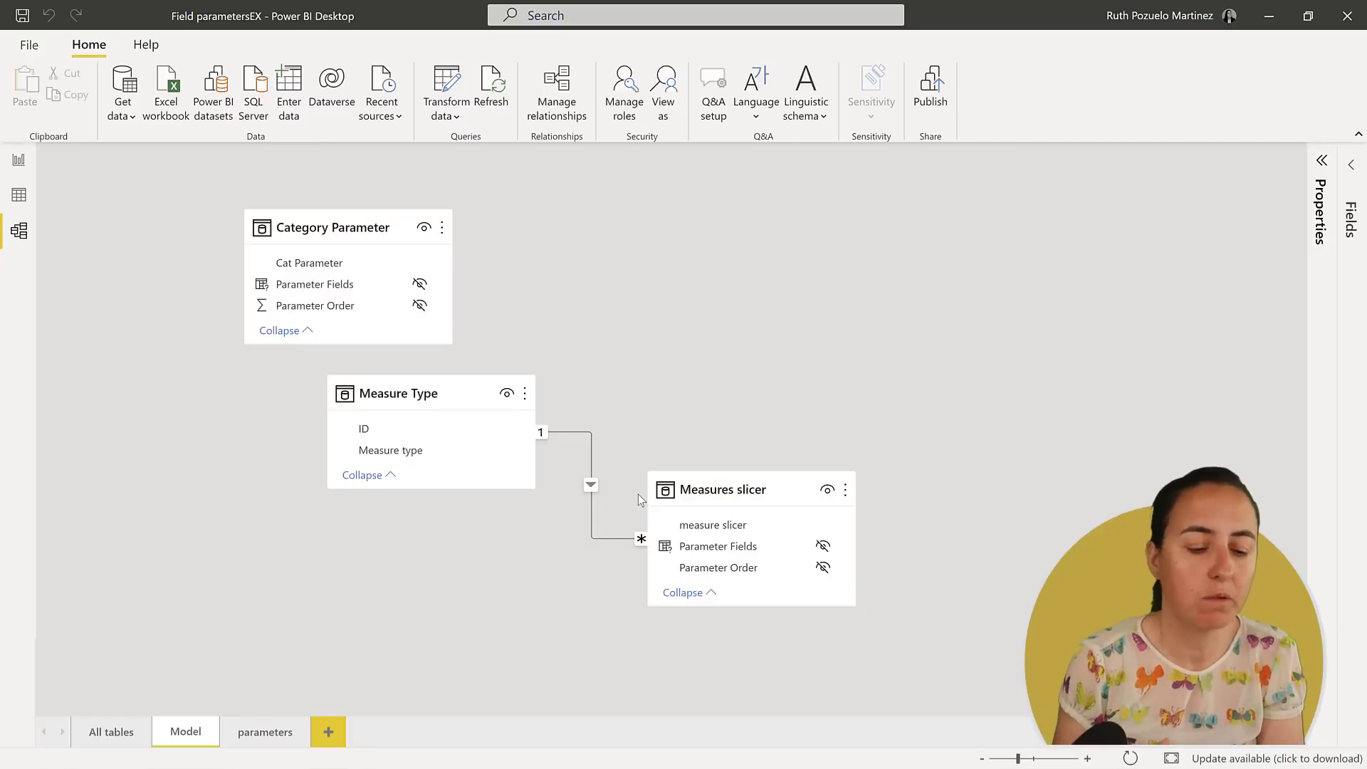
pyautogui.moveTo(504, 390); pyautogui.dragTo(824, 278)
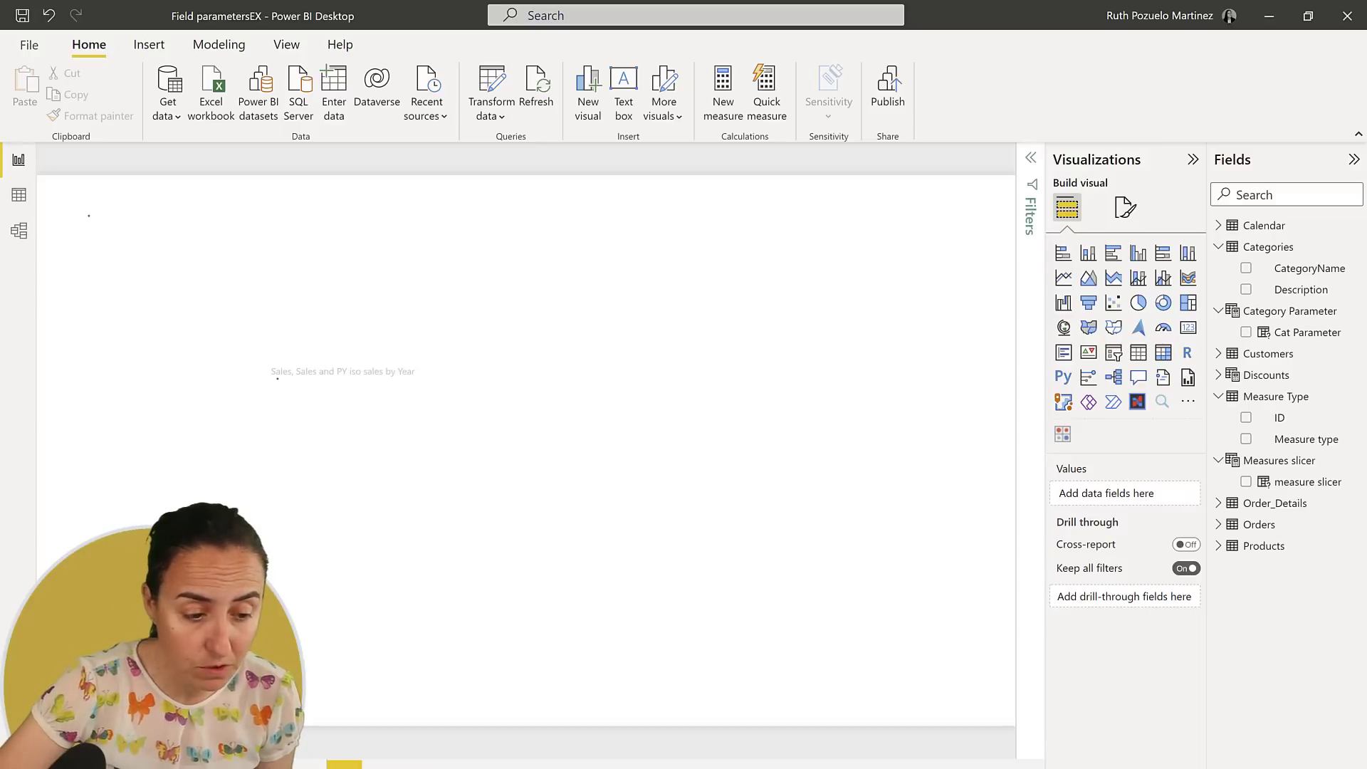
# Step: On the report page, add Measure type as a page-level filter set to Sales and collapse the filter settings
pyautogui.click(1030, 159)
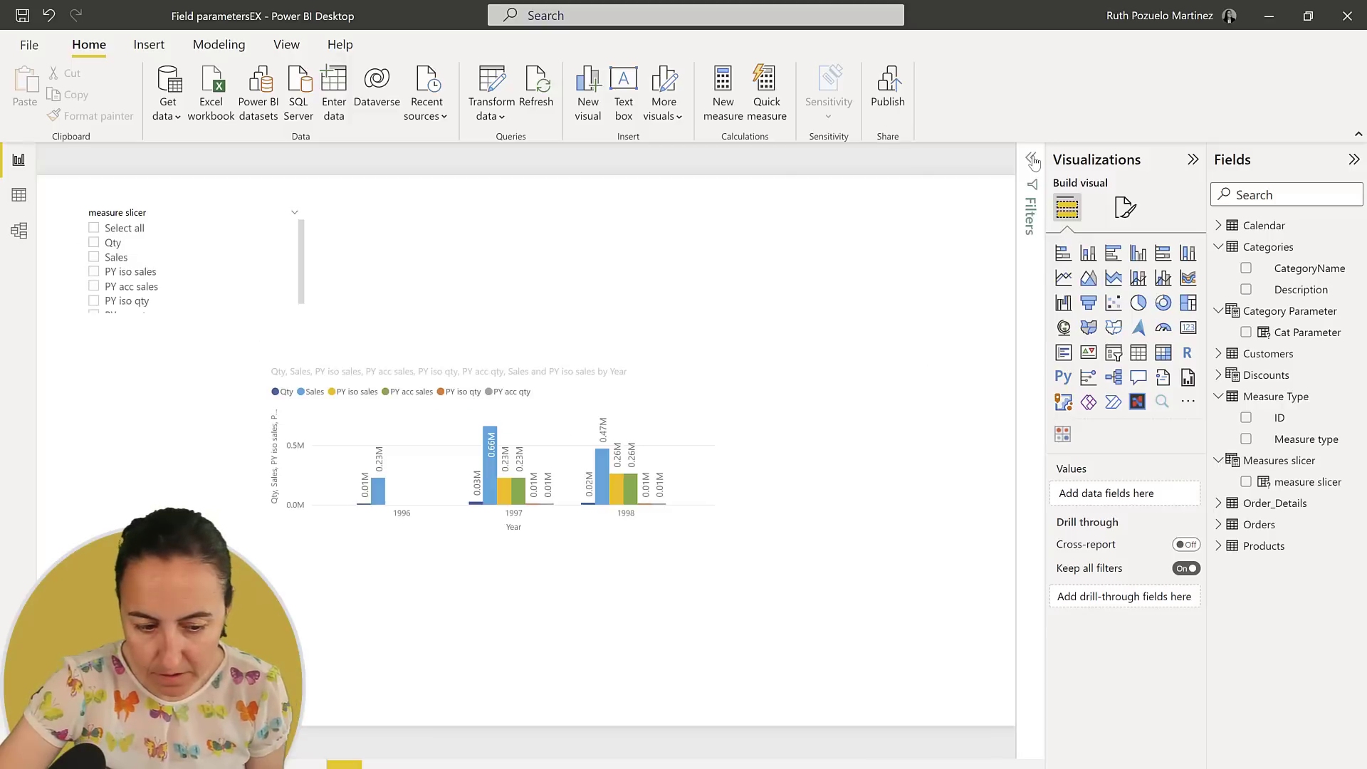
pyautogui.moveTo(1307, 438); pyautogui.dragTo(947, 299)
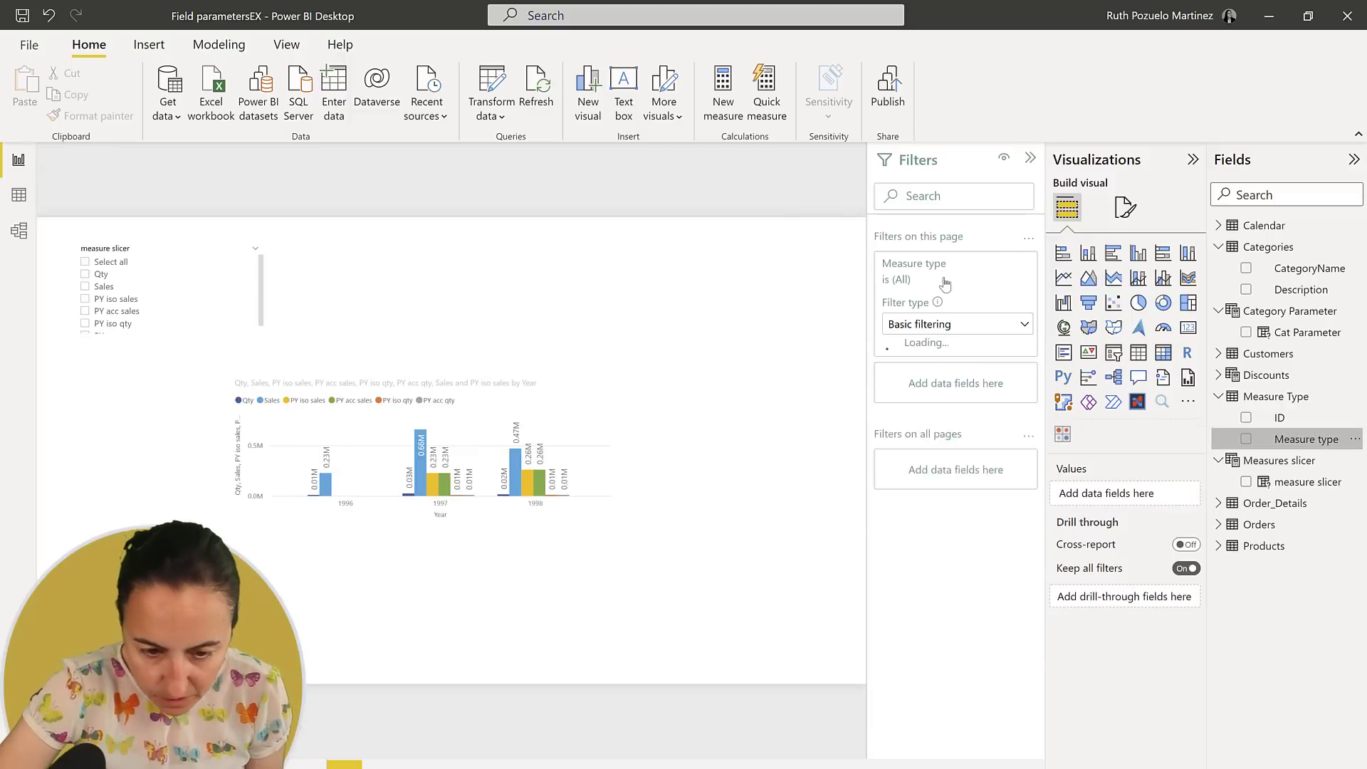
pyautogui.click(924, 415)
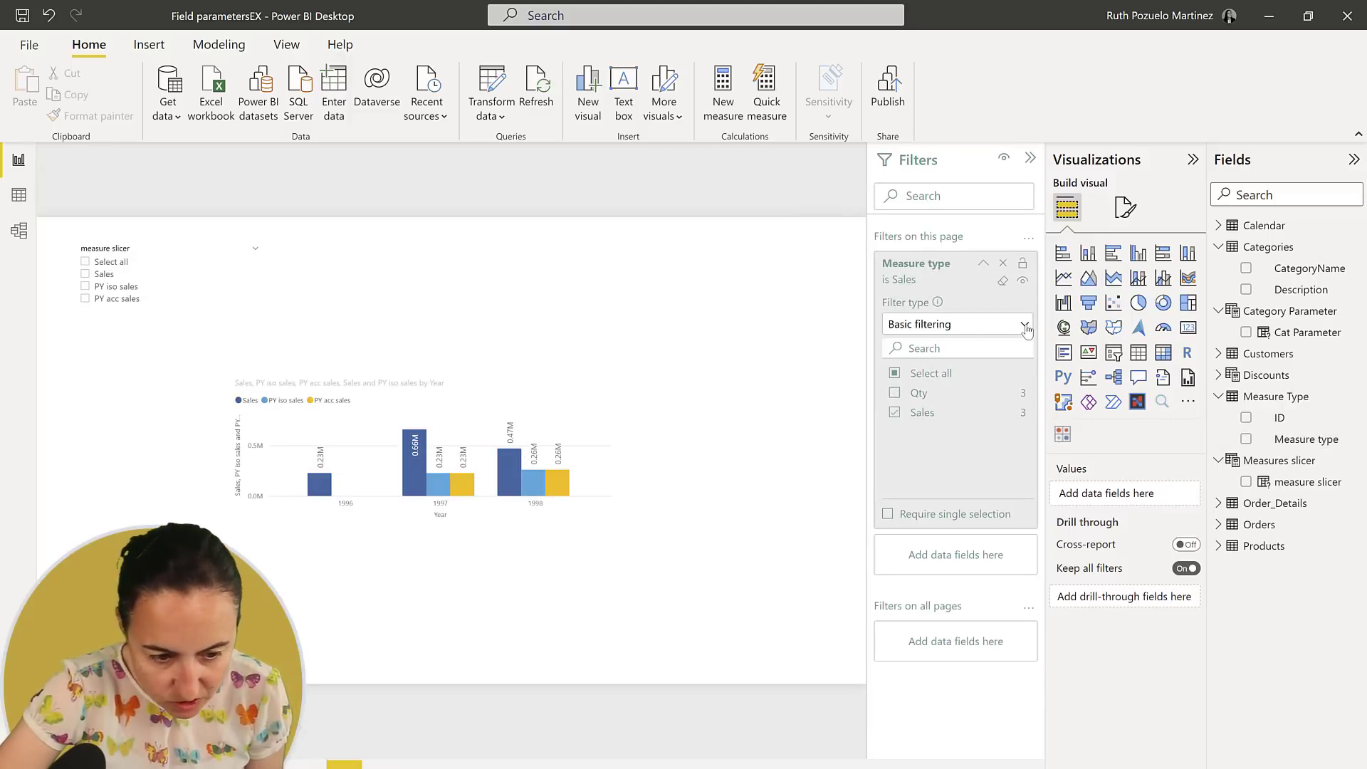
pyautogui.click(1031, 158)
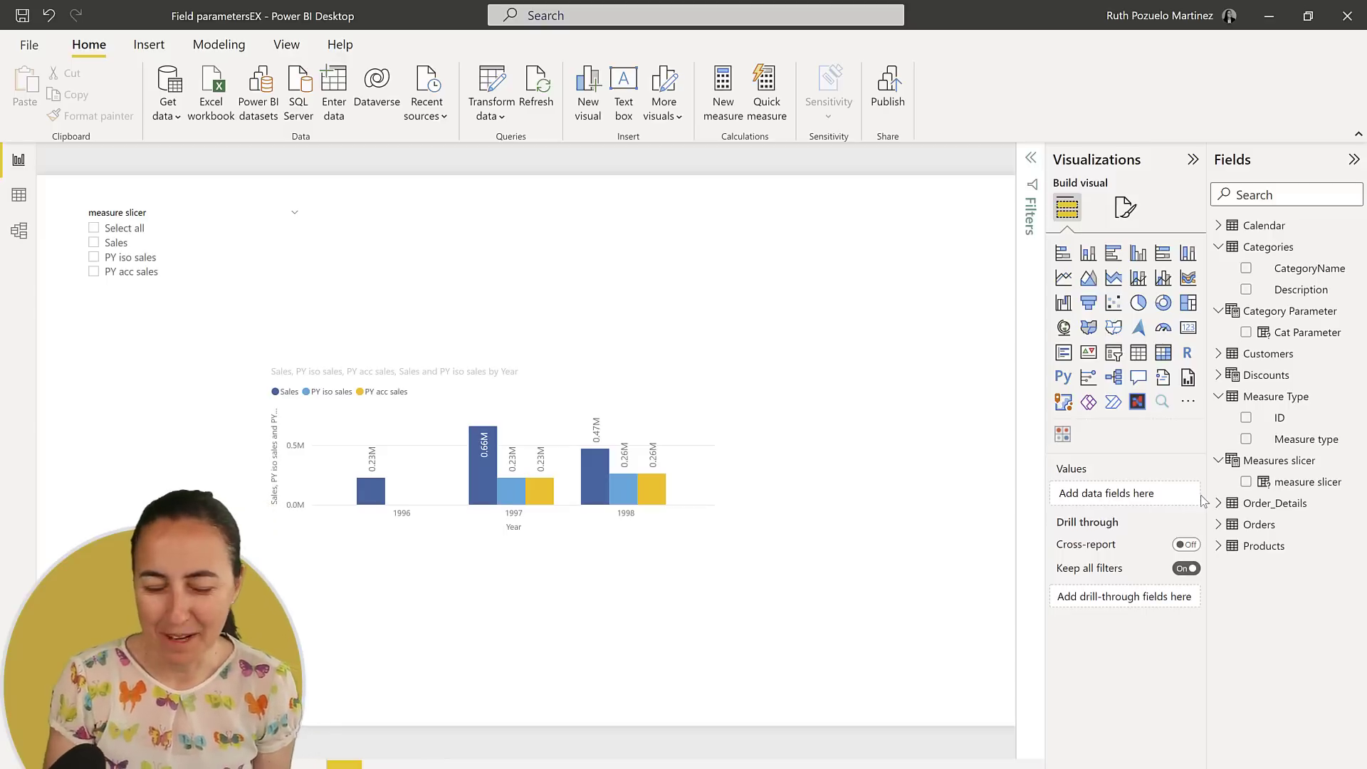
# Step: Test the filtered measure slicer on the column chart by switching between Sales, PY iso sales and PY acc sales, ending on Sales
pyautogui.click(94, 244)
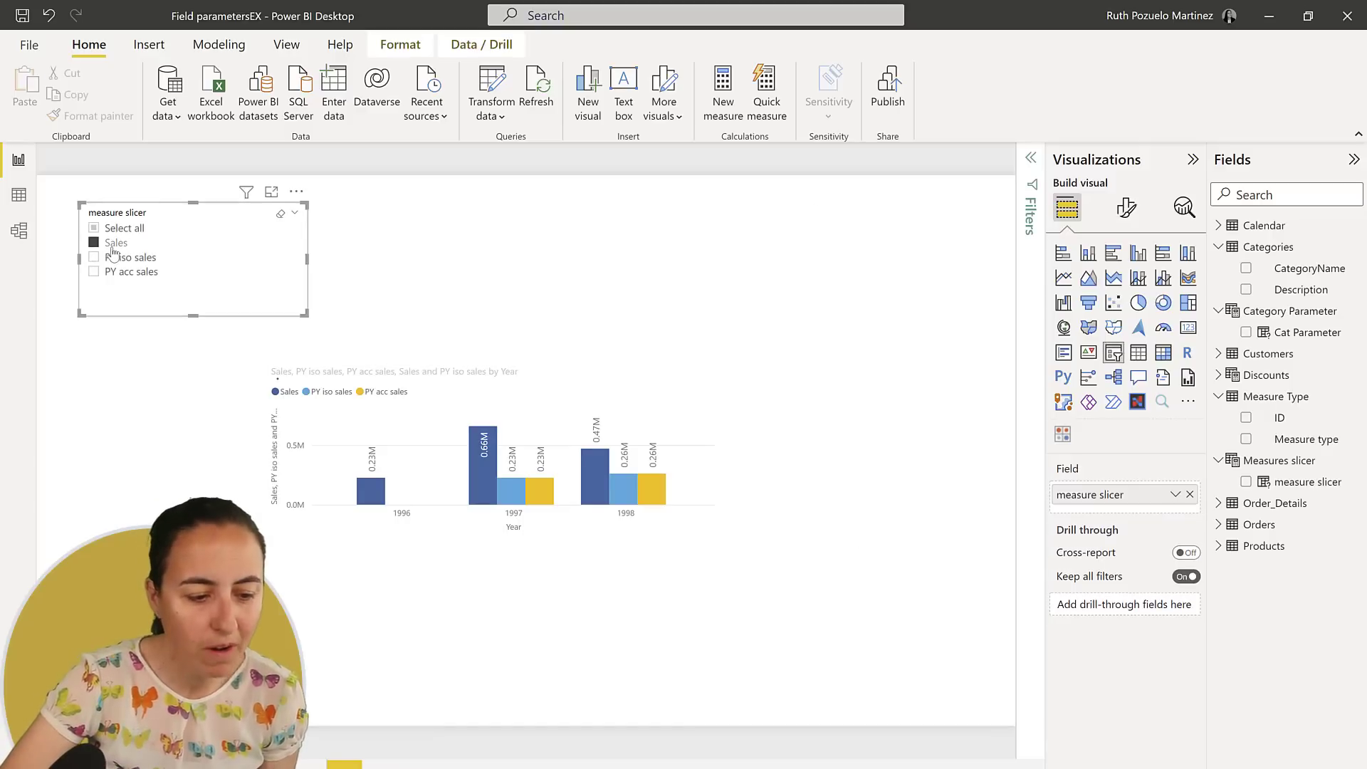
pyautogui.click(114, 258)
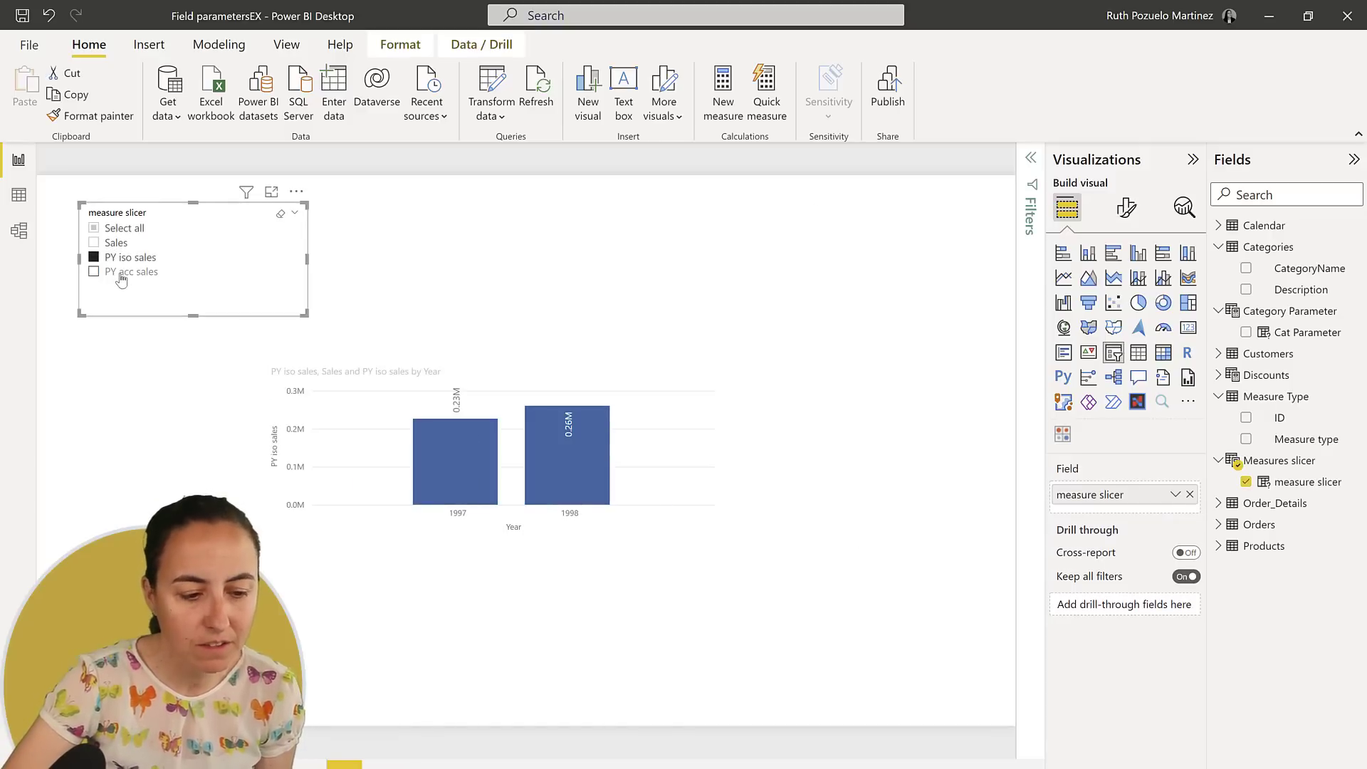
pyautogui.click(121, 272)
pyautogui.click(117, 257)
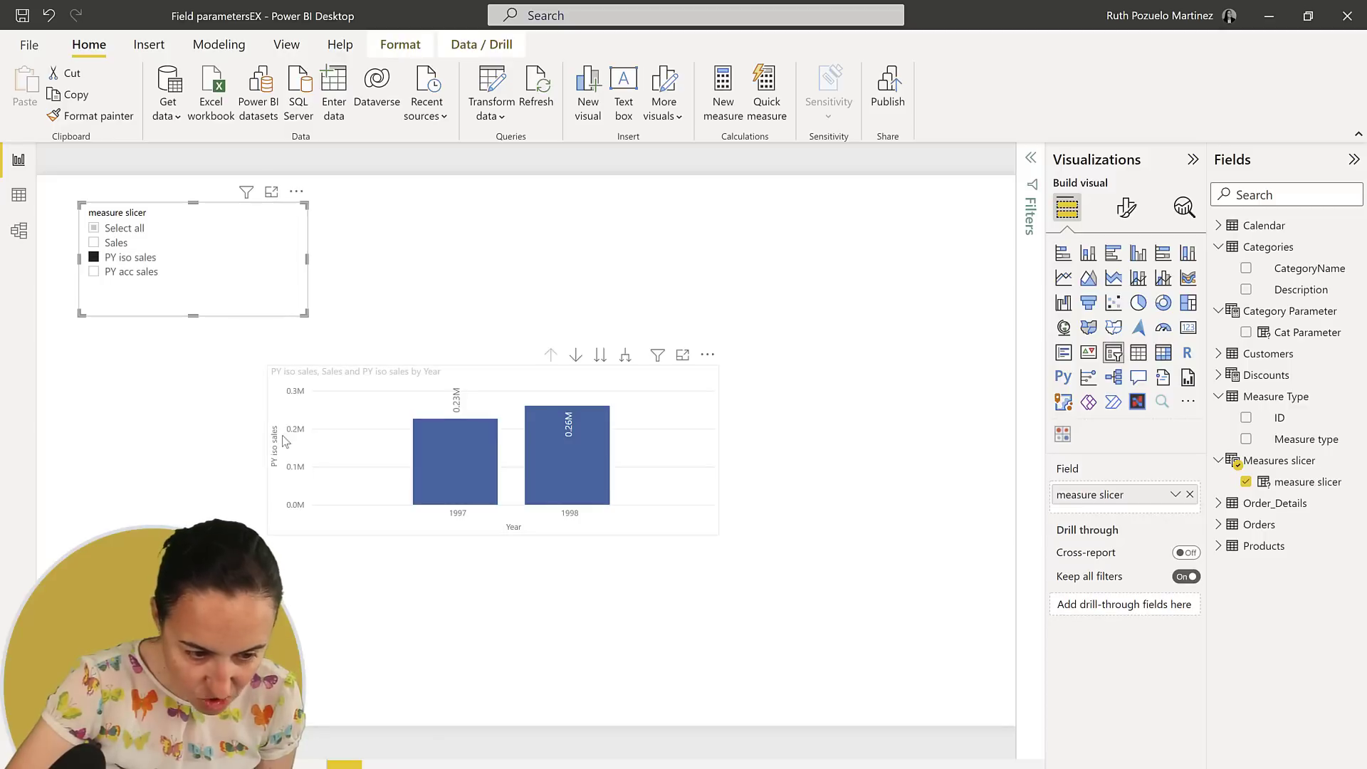
pyautogui.click(116, 244)
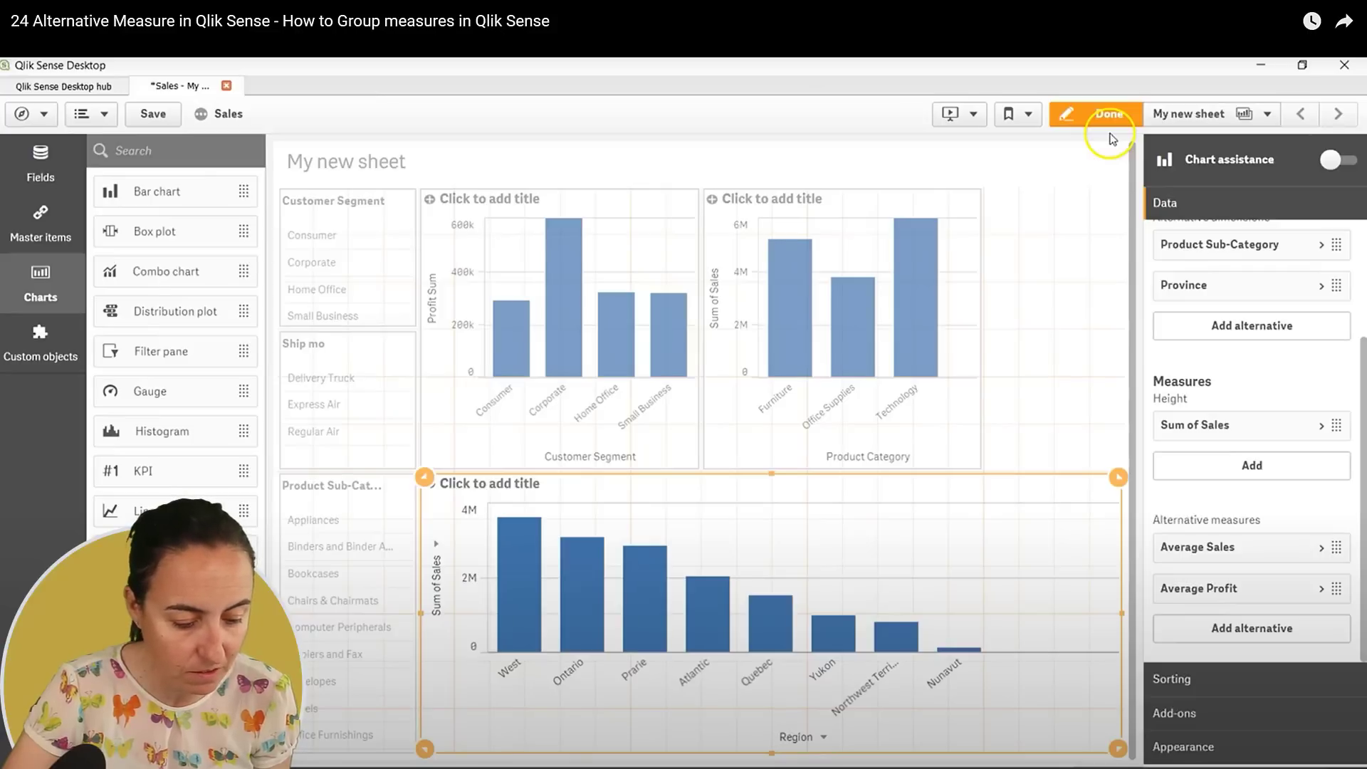
# Step: In Qlik Sense, finish editing the sheet and switch the Region bar chart's measure to Average Sales
pyautogui.click(1109, 115)
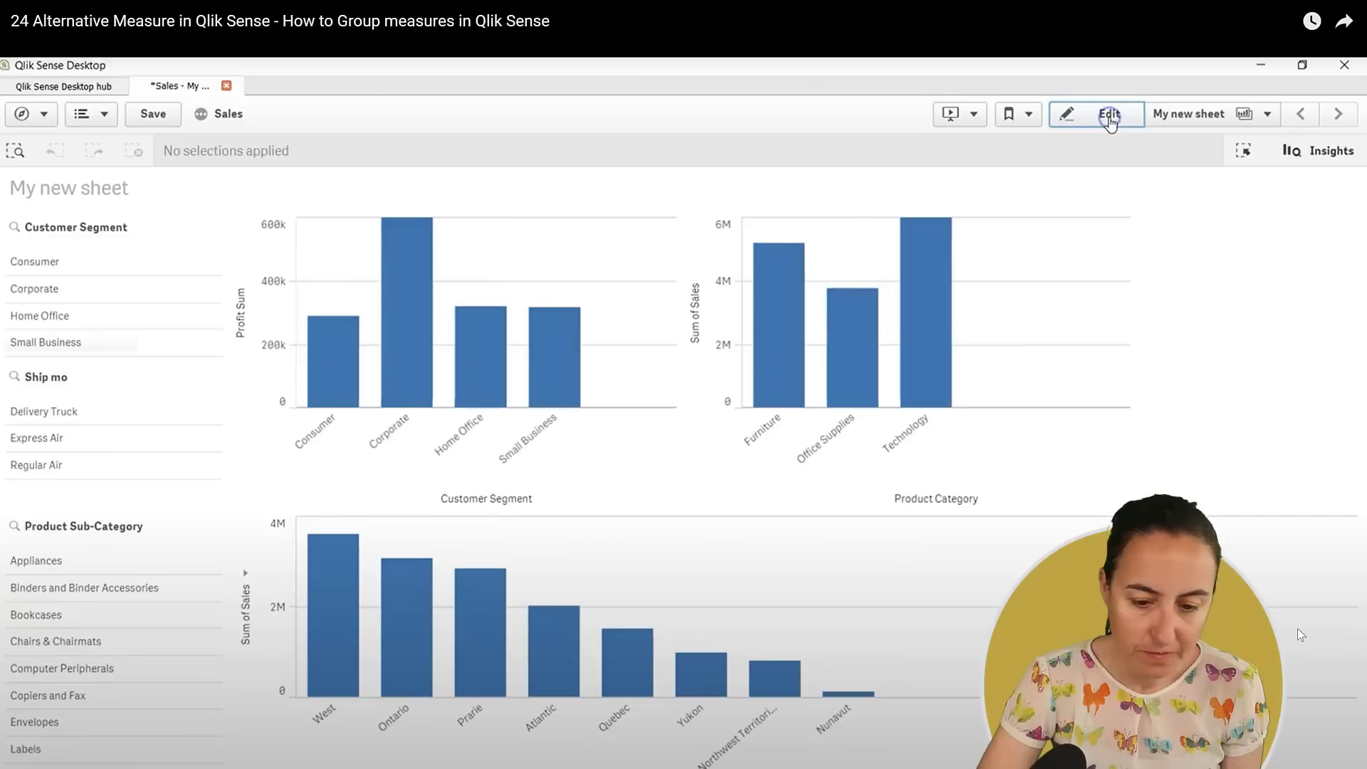
pyautogui.click(247, 583)
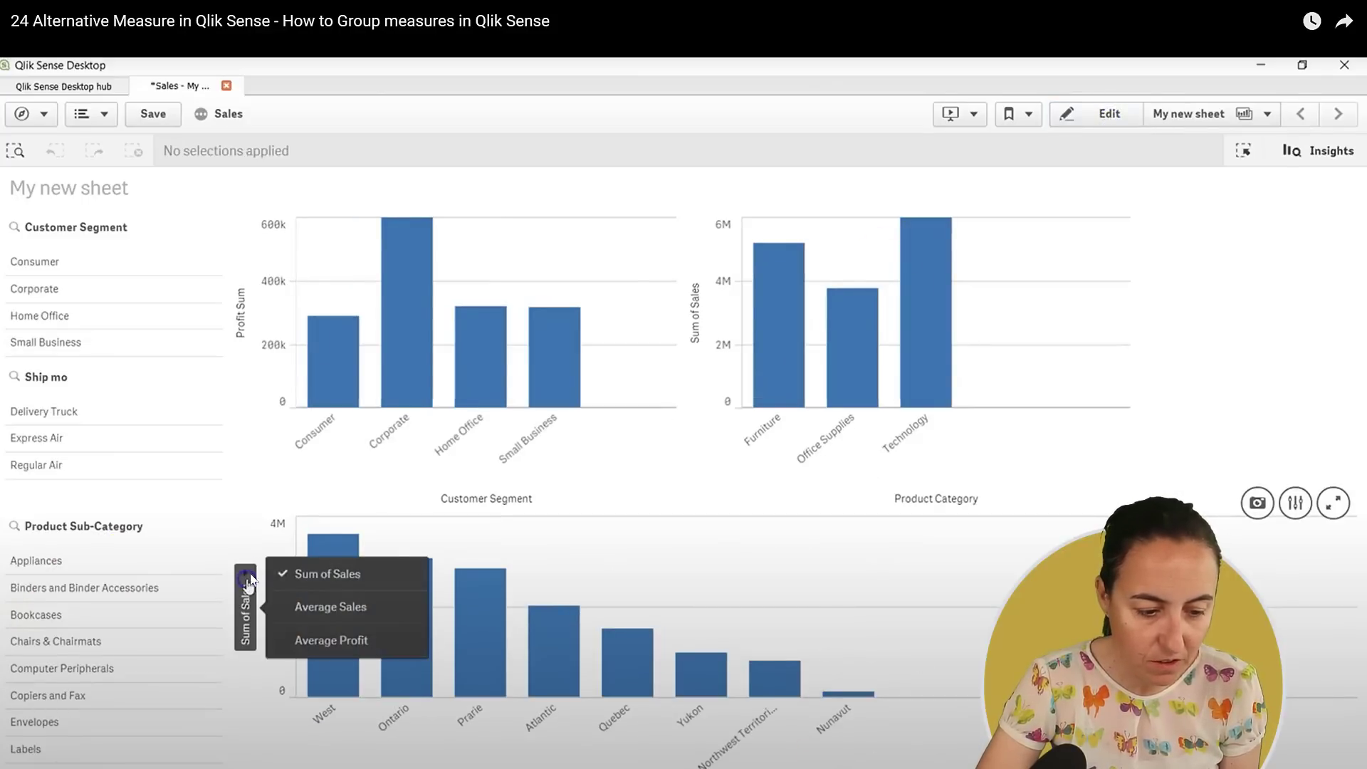
pyautogui.click(332, 607)
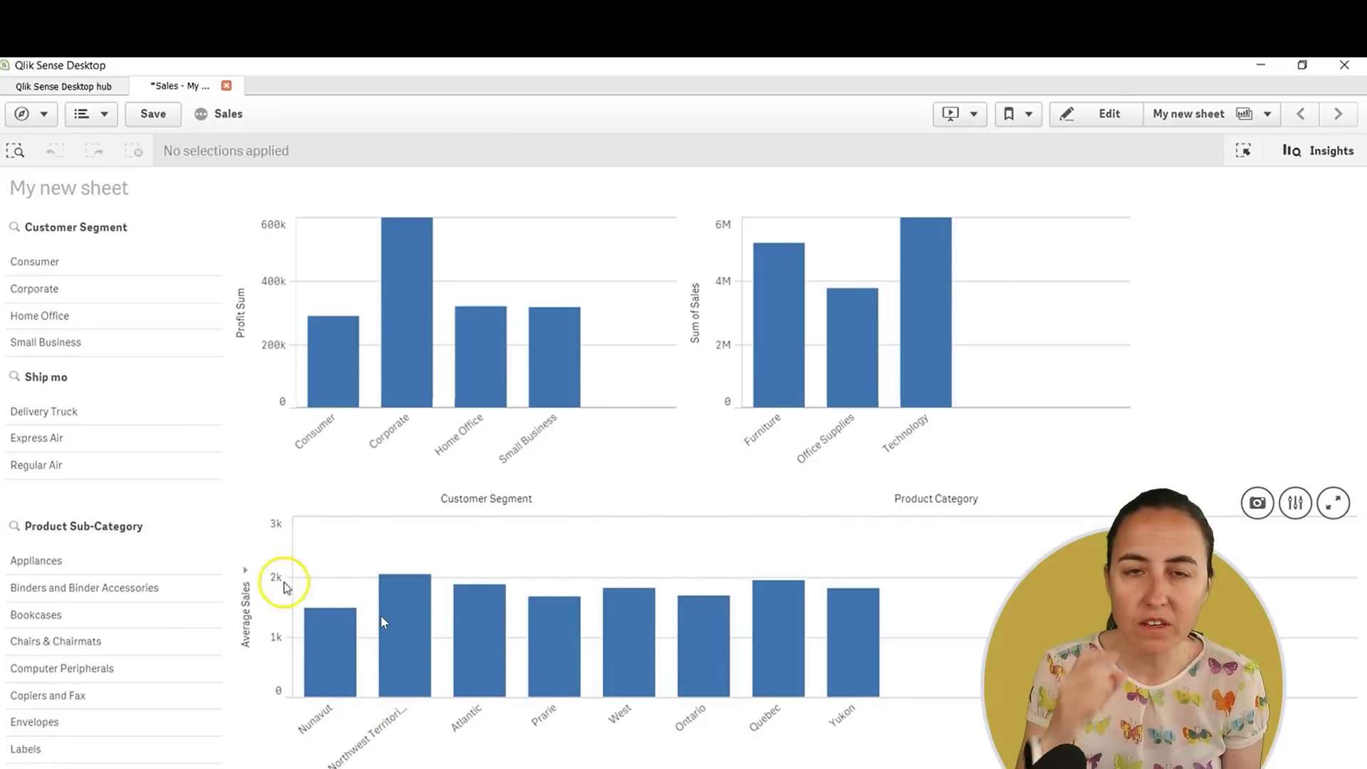
# Step: Switch the Region bar chart's measure to Average Profit, then review its list of alternative measures and close it
pyautogui.click(246, 577)
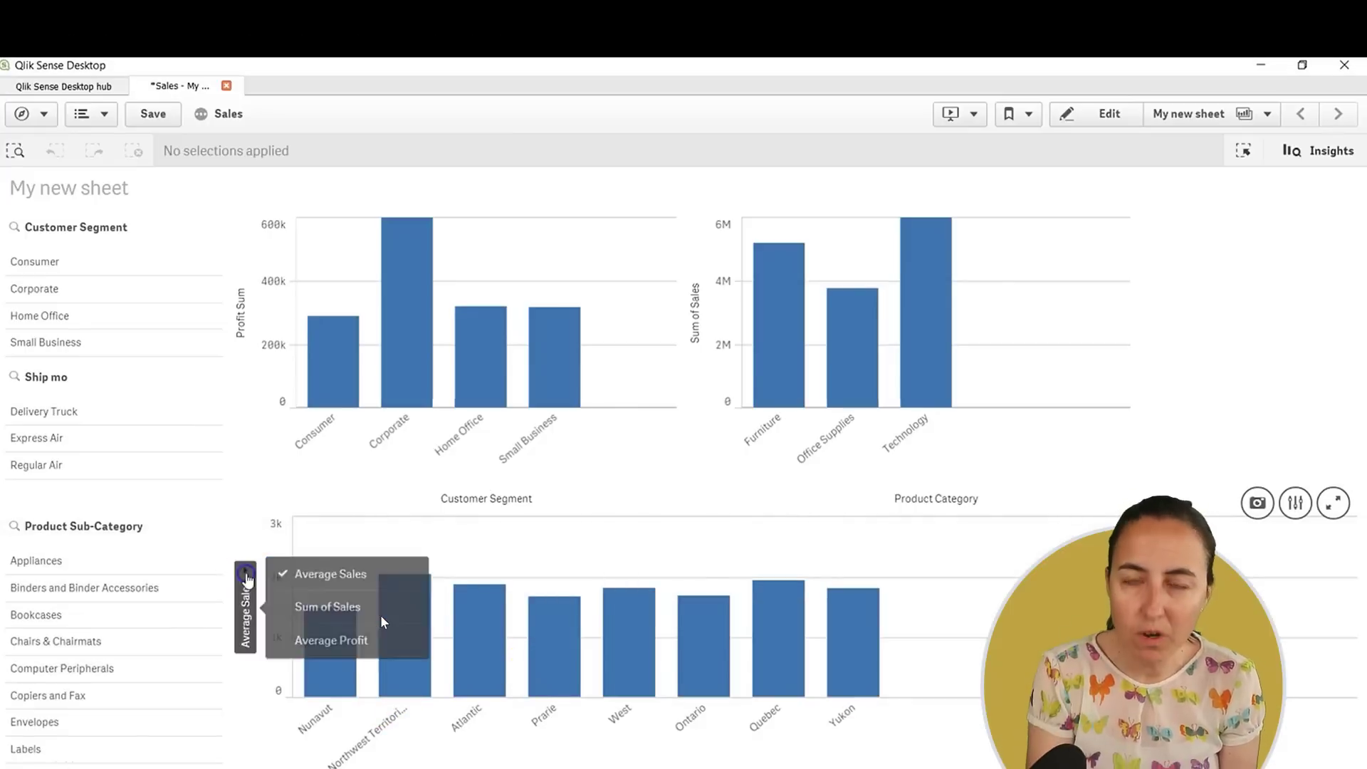
pyautogui.click(354, 641)
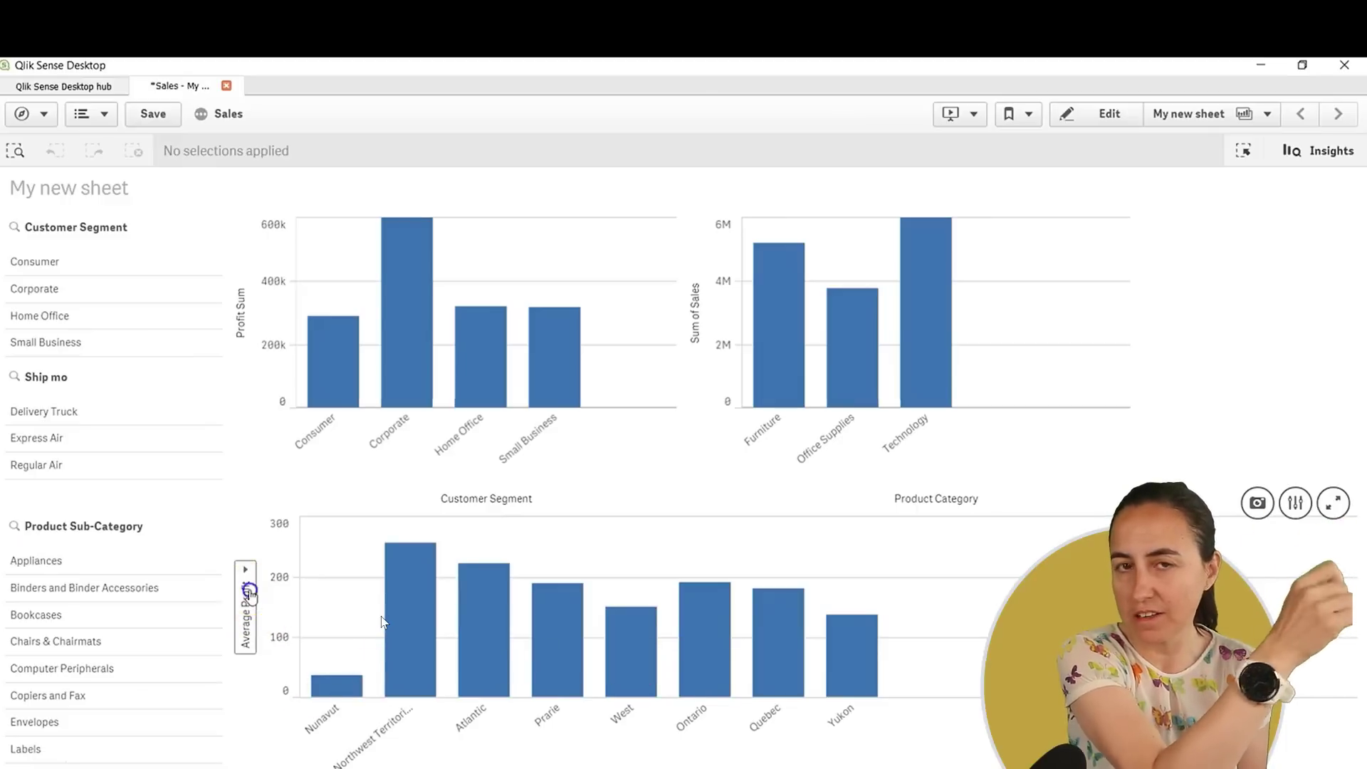
pyautogui.click(255, 614)
pyautogui.click(251, 596)
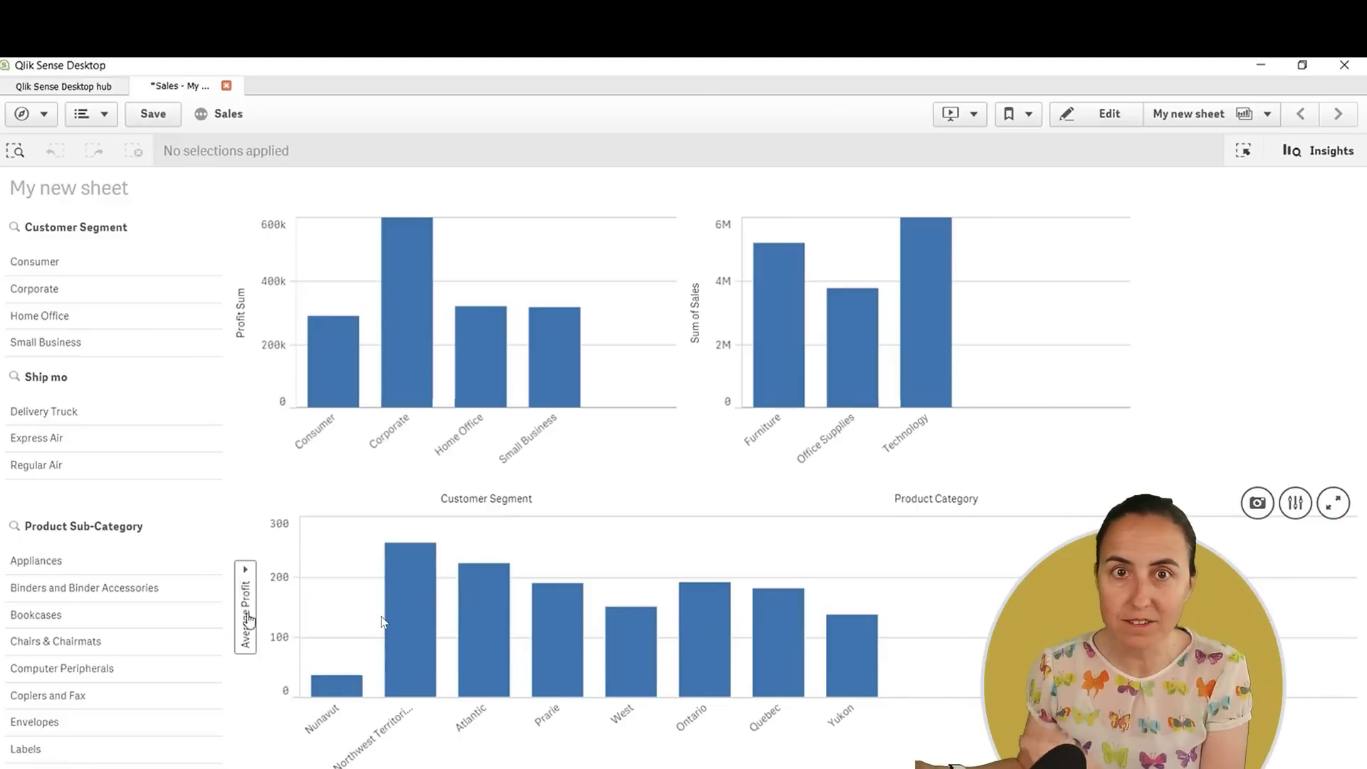
pyautogui.click(249, 600)
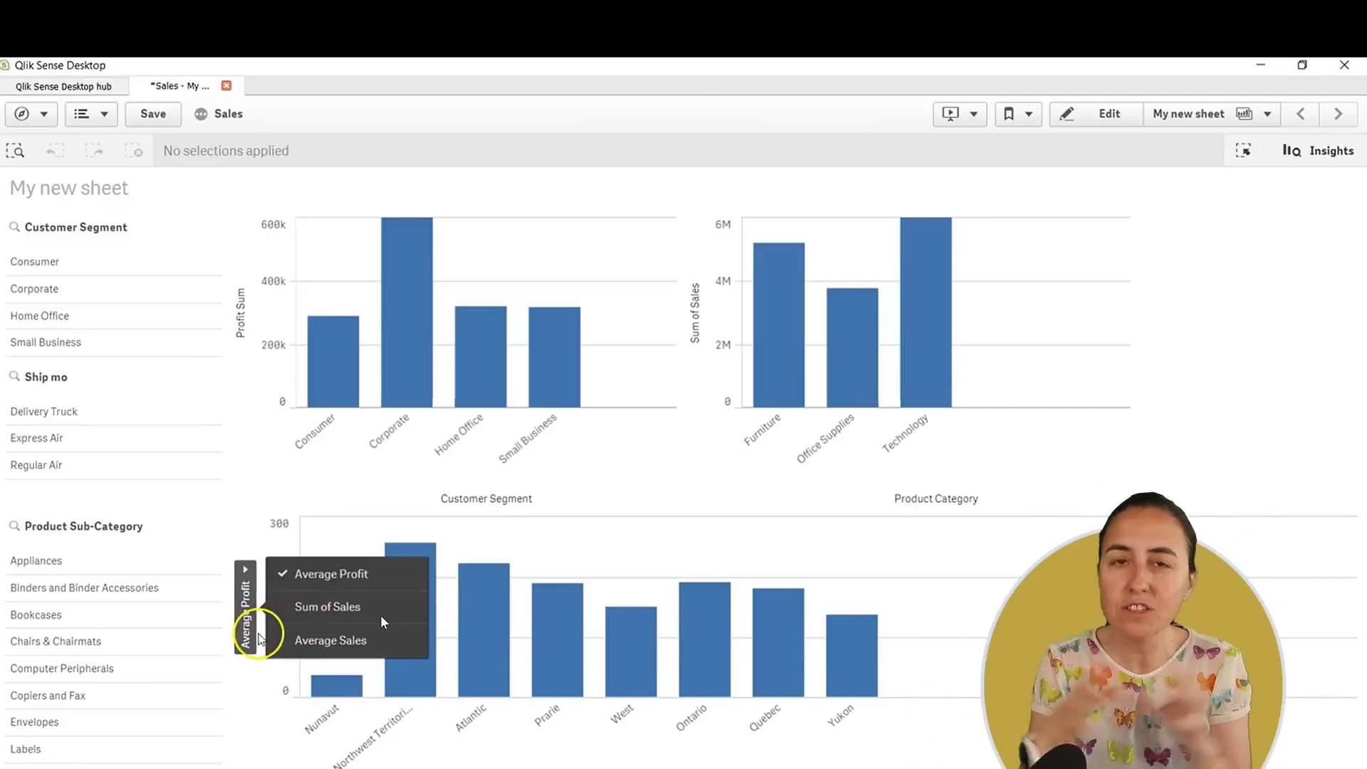
pyautogui.click(253, 684)
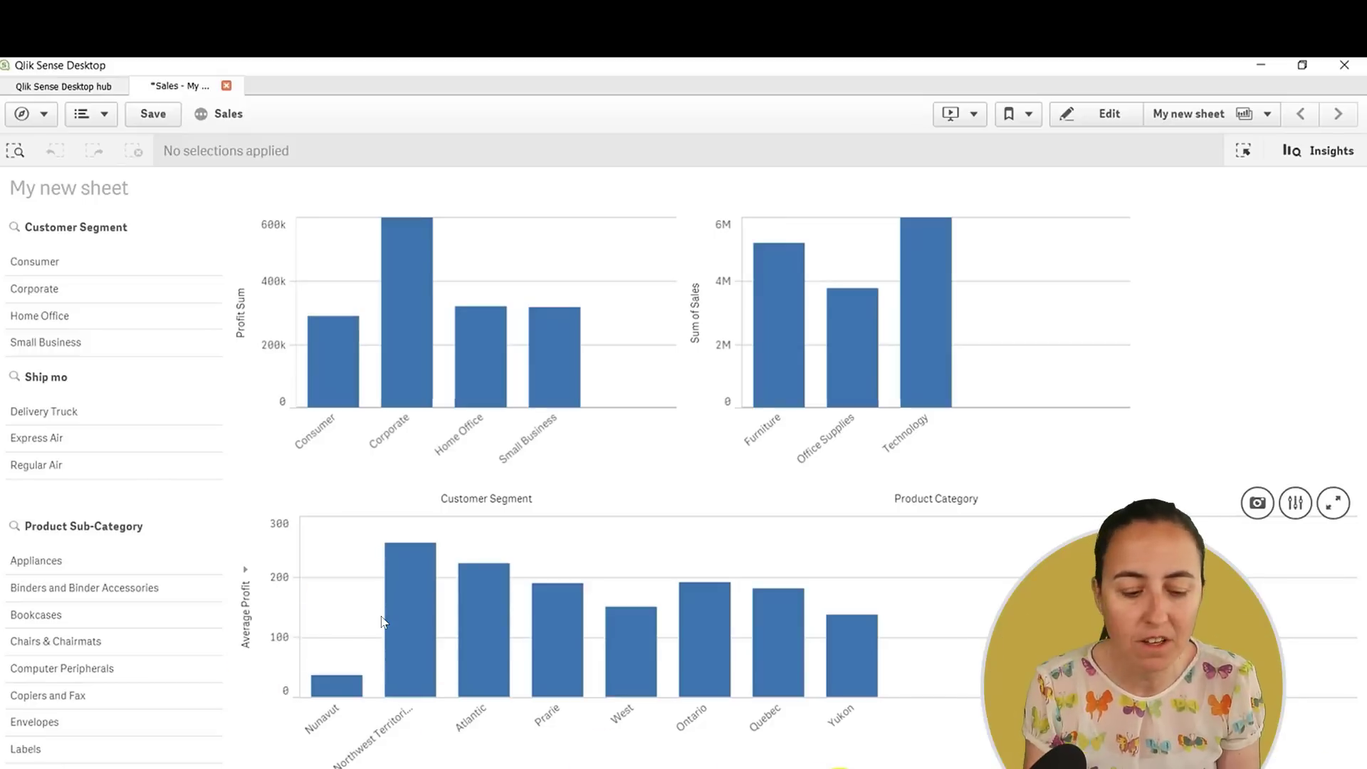
# Step: Switch the Average Profit chart's dimension from Region to Product Sub-Category
pyautogui.click(829, 763)
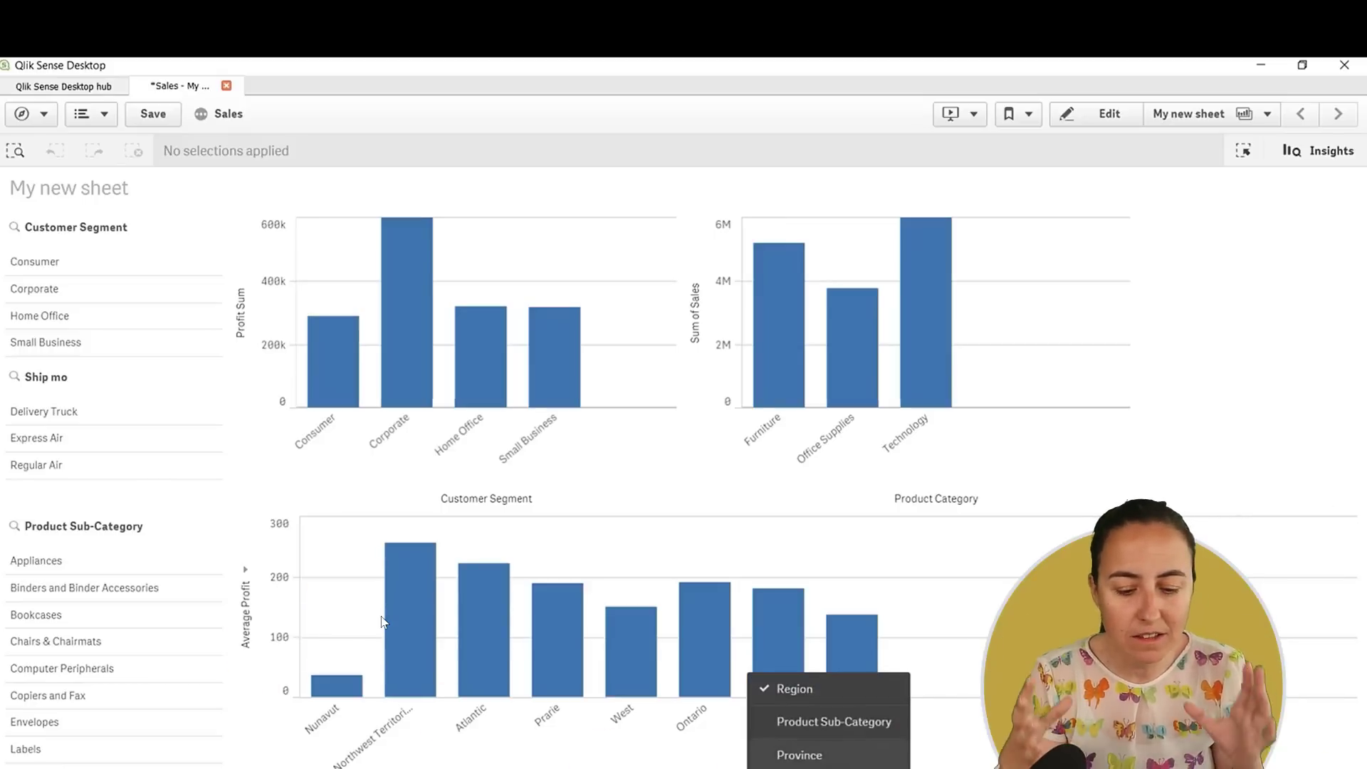
pyautogui.click(844, 723)
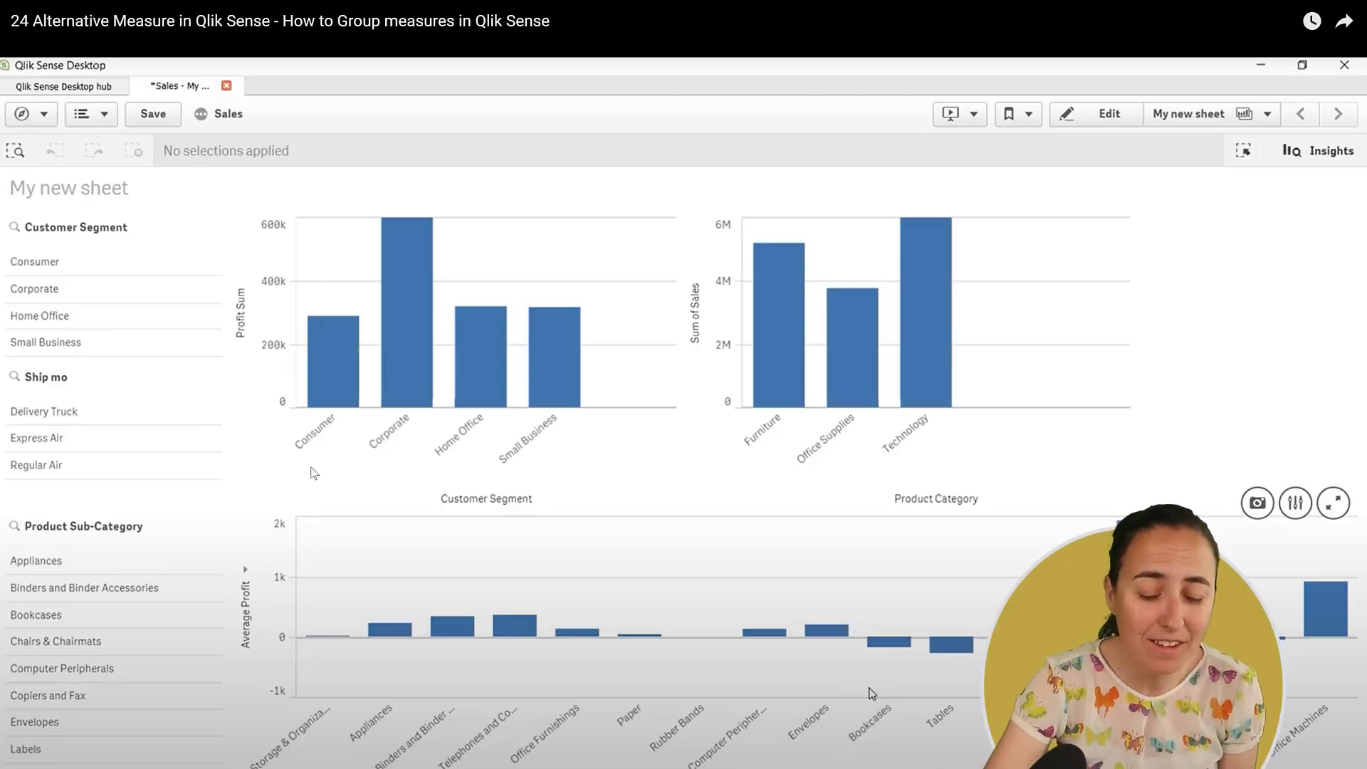
pyautogui.click(750, 417)
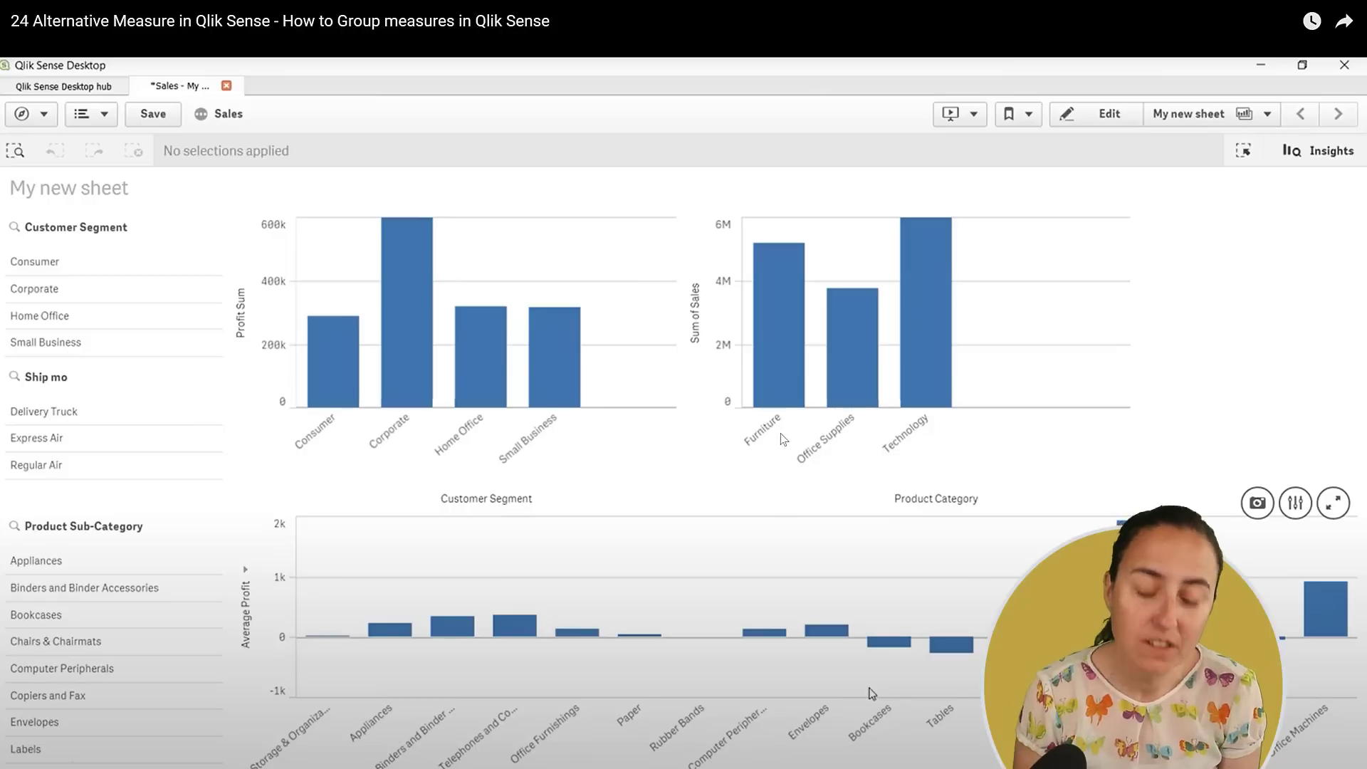